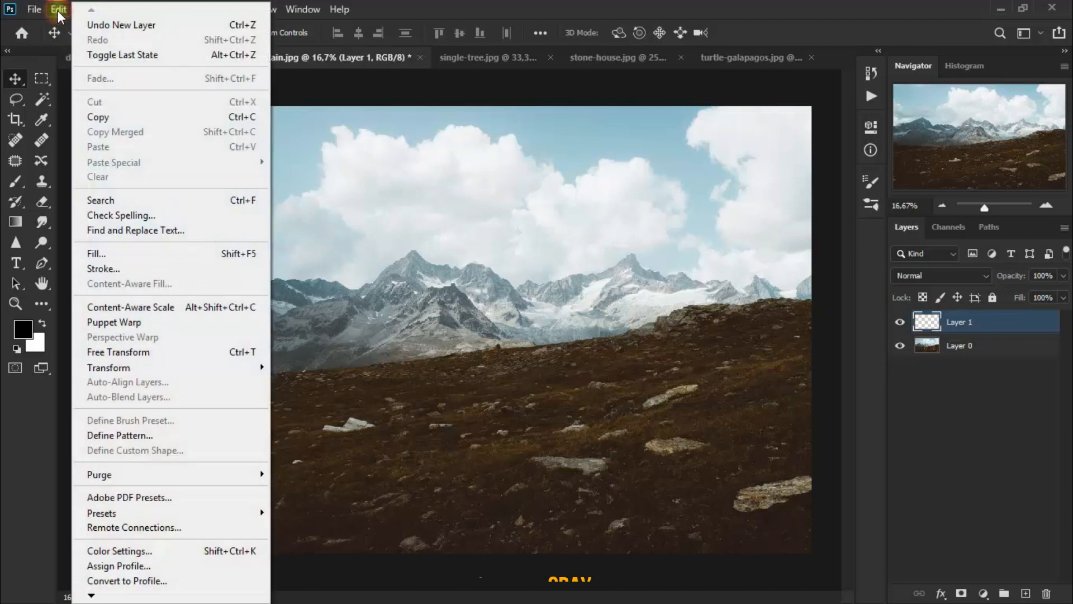
Step: Fill Layer 1 with 50% Gray and move it beneath Layer 0
{"action": "left_click", "coordinate": [156, 253]}
{"action": "left_click", "coordinate": [392, 153]}
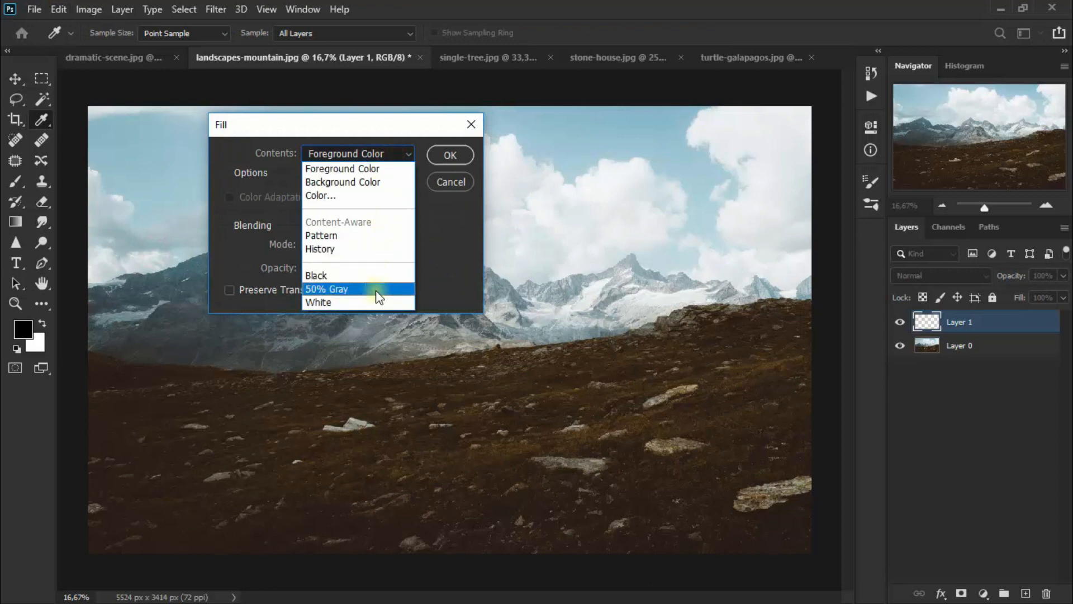
{"action": "left_click", "coordinate": [376, 289]}
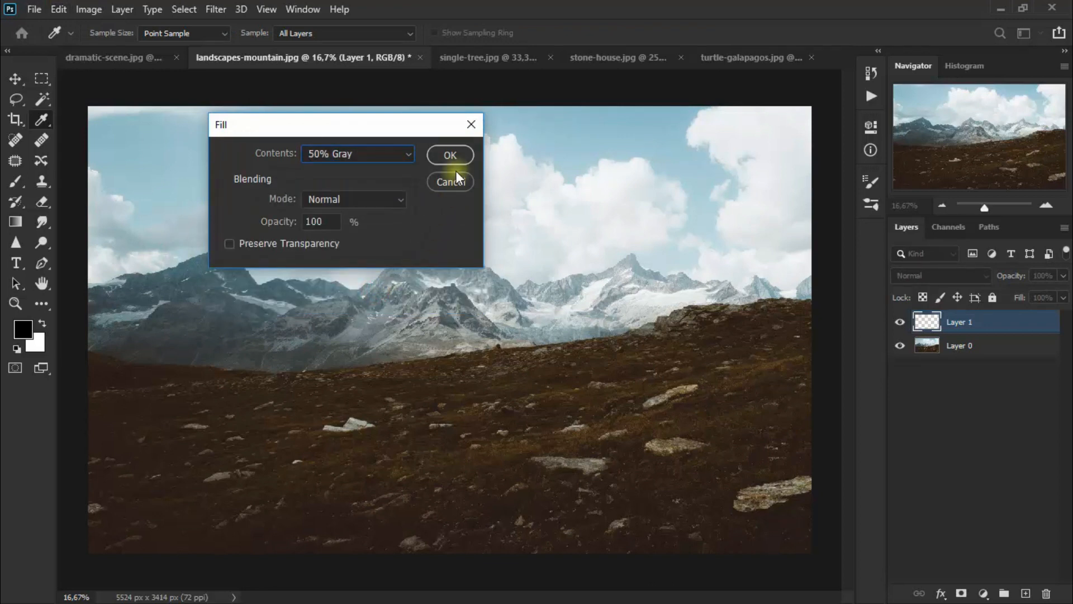
{"action": "left_click", "coordinate": [450, 155]}
{"action": "key", "text": "v"}
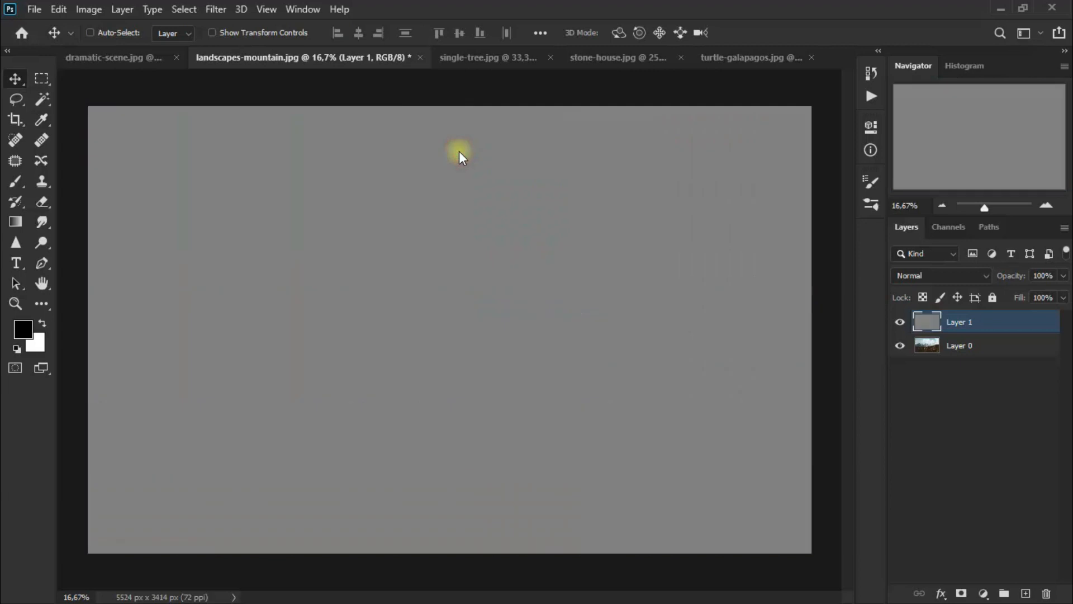
{"action": "left_click_drag", "start_coordinate": [995, 325], "coordinate": [993, 350]}
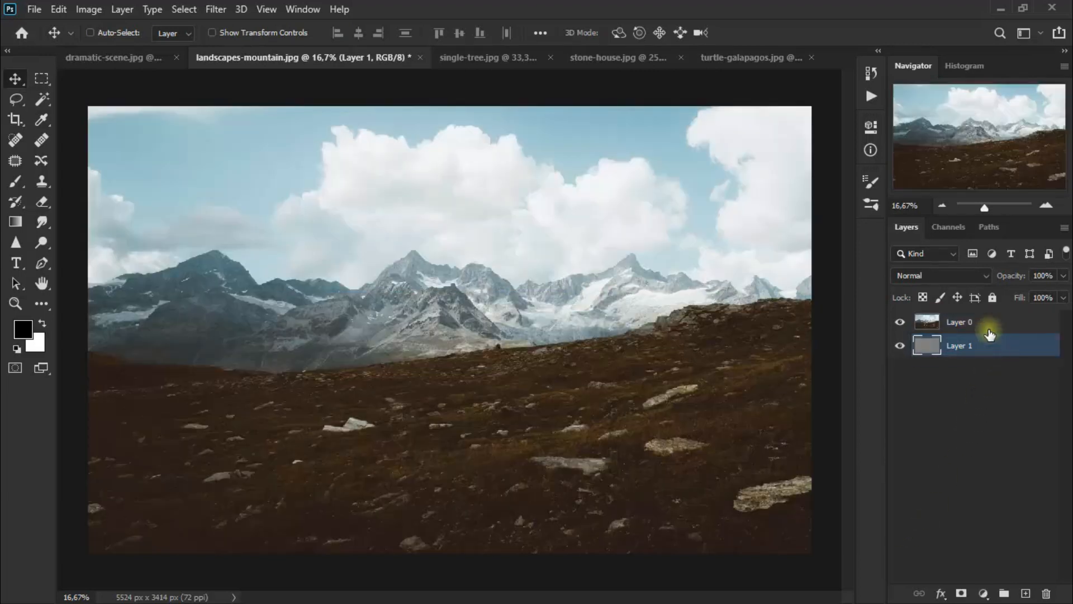
Step: Set the opacity of the mountain photo layer, Layer 0, to 55%
{"action": "left_click", "coordinate": [987, 327]}
{"action": "left_click", "coordinate": [1063, 276]}
{"action": "left_click_drag", "start_coordinate": [1062, 293], "coordinate": [1045, 292]}
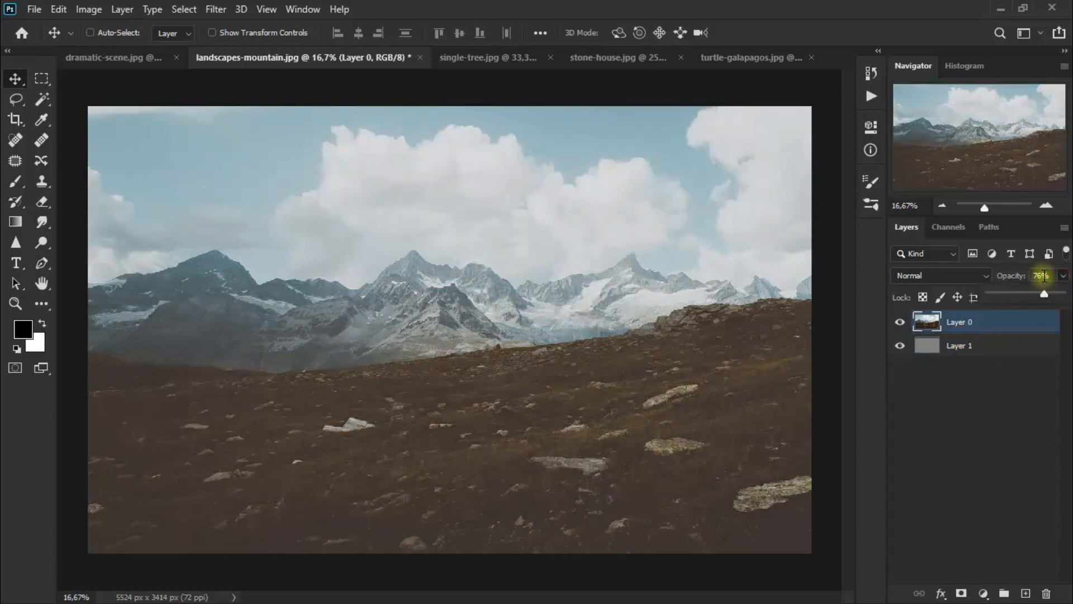
{"action": "left_click", "coordinate": [1040, 276]}
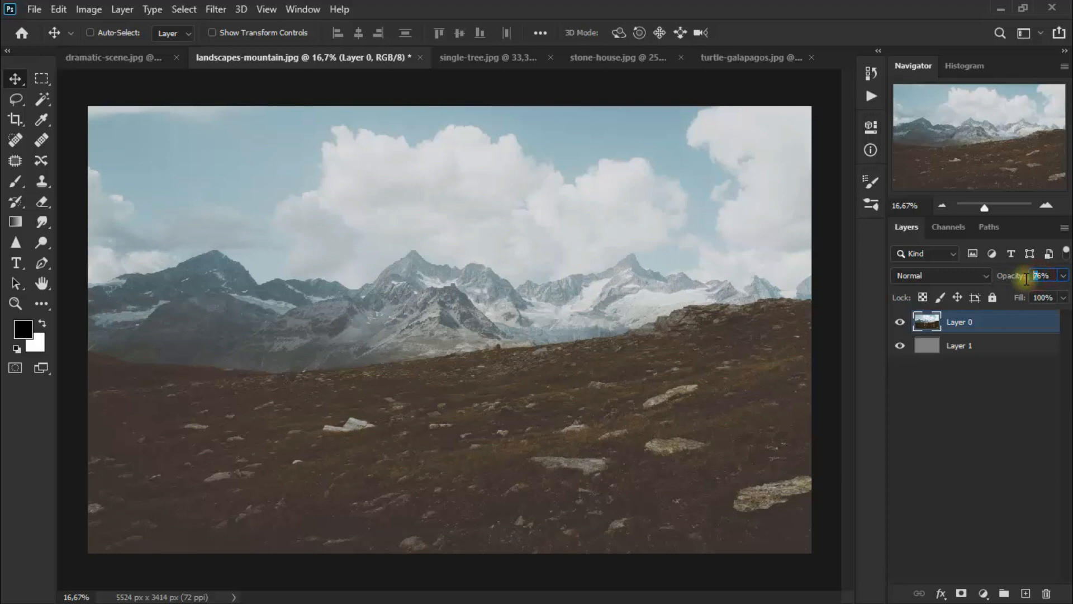
{"action": "left_click", "coordinate": [1036, 278]}
{"action": "type", "text": "55"}
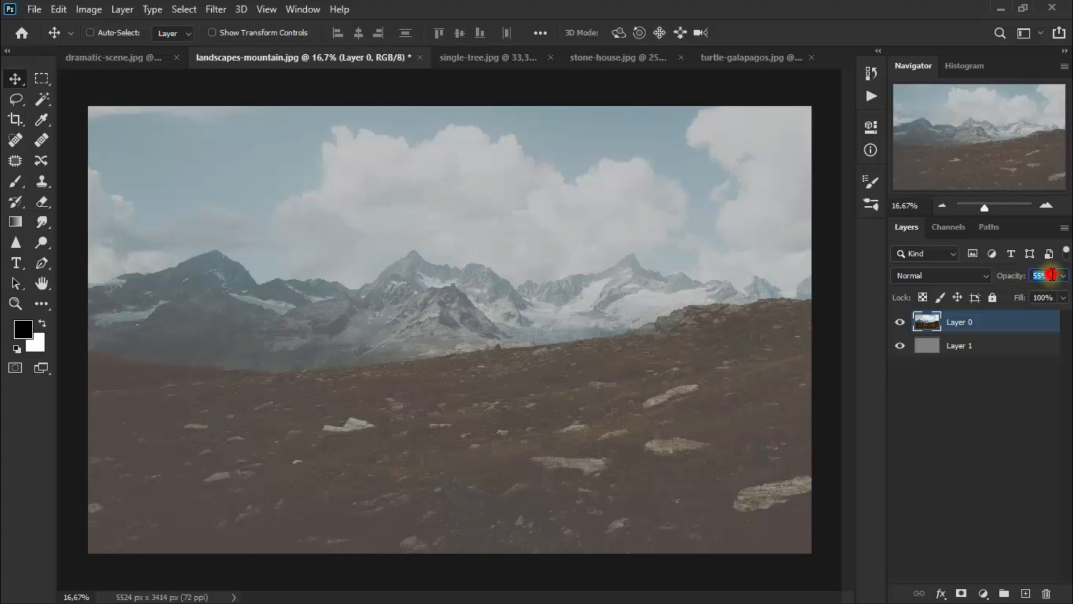
{"action": "left_click", "coordinate": [896, 328]}
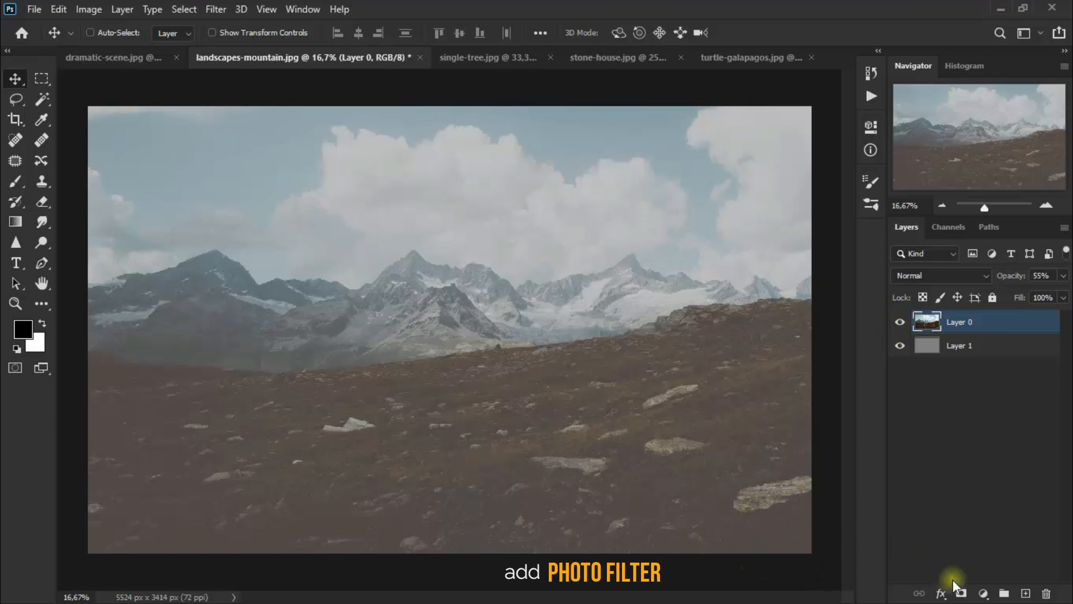
Step: Add a Photo Filter adjustment layer above Layer 0 and clip it to that layer
{"action": "left_click", "coordinate": [983, 593]}
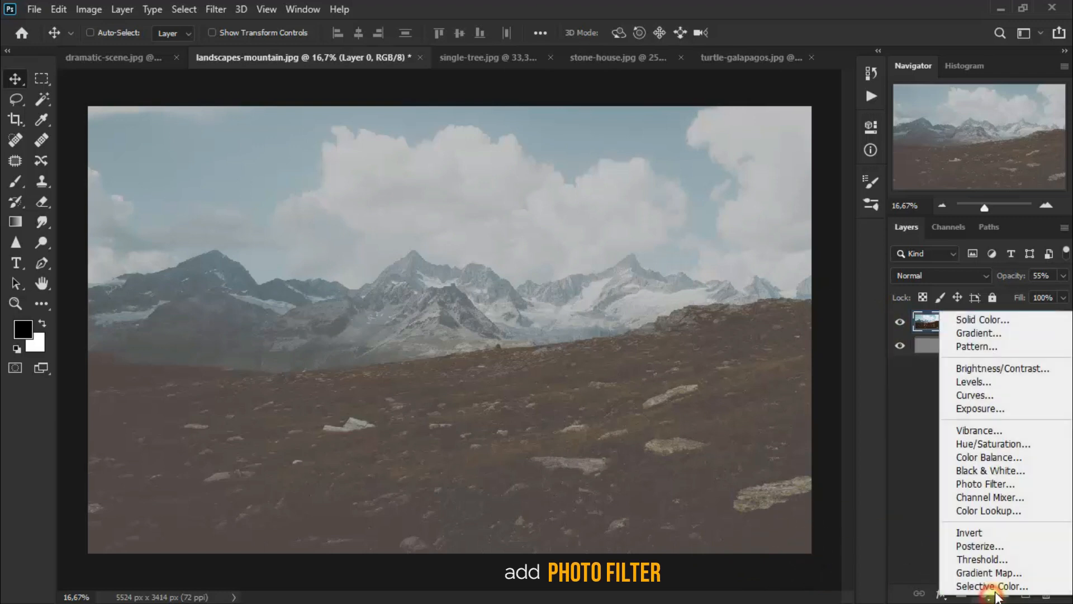
{"action": "left_click", "coordinate": [1019, 486]}
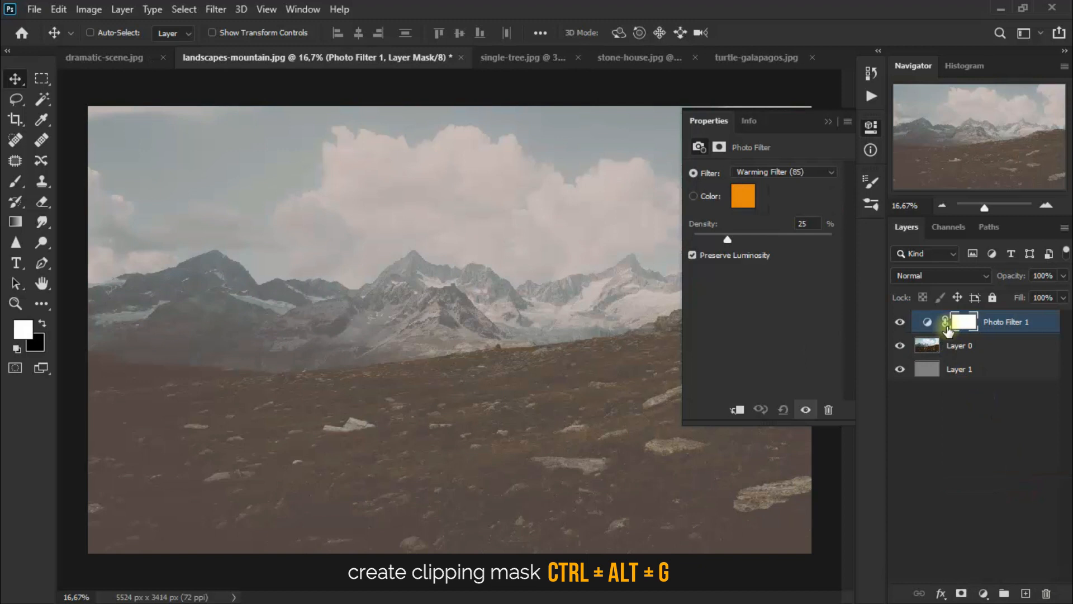
{"action": "key", "text": "ctrl+alt+g"}
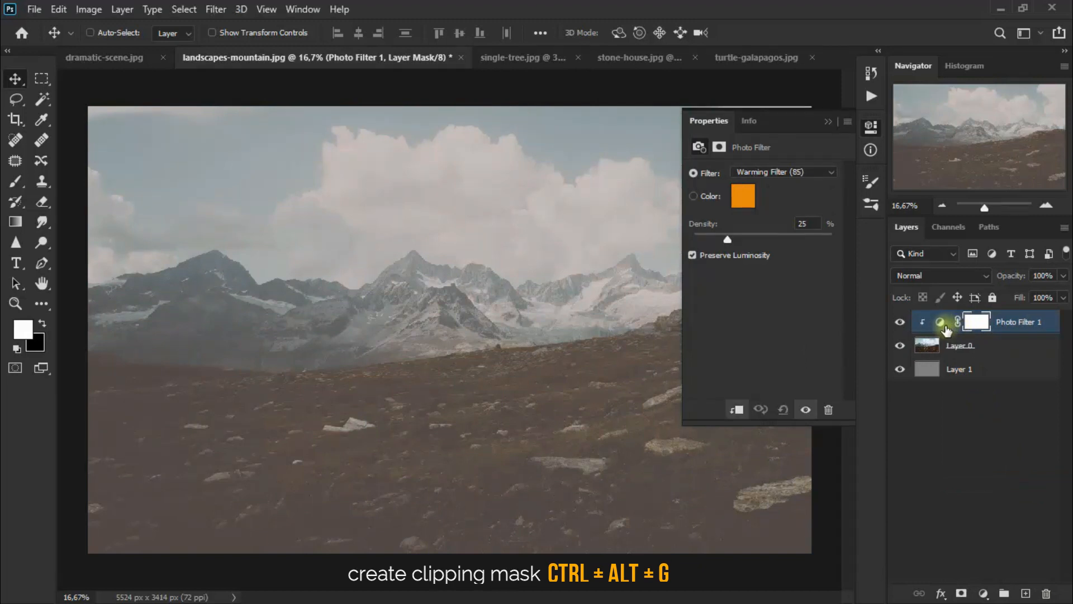
Step: Set the Photo Filter to Orange with a density of 57%
{"action": "left_click", "coordinate": [806, 176]}
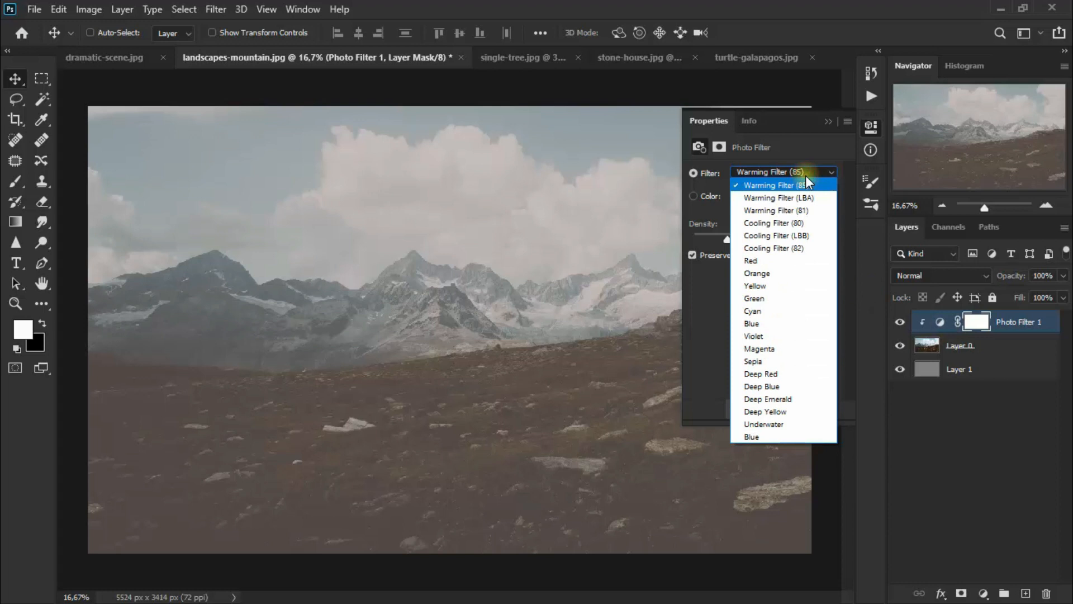
{"action": "left_click", "coordinate": [806, 278]}
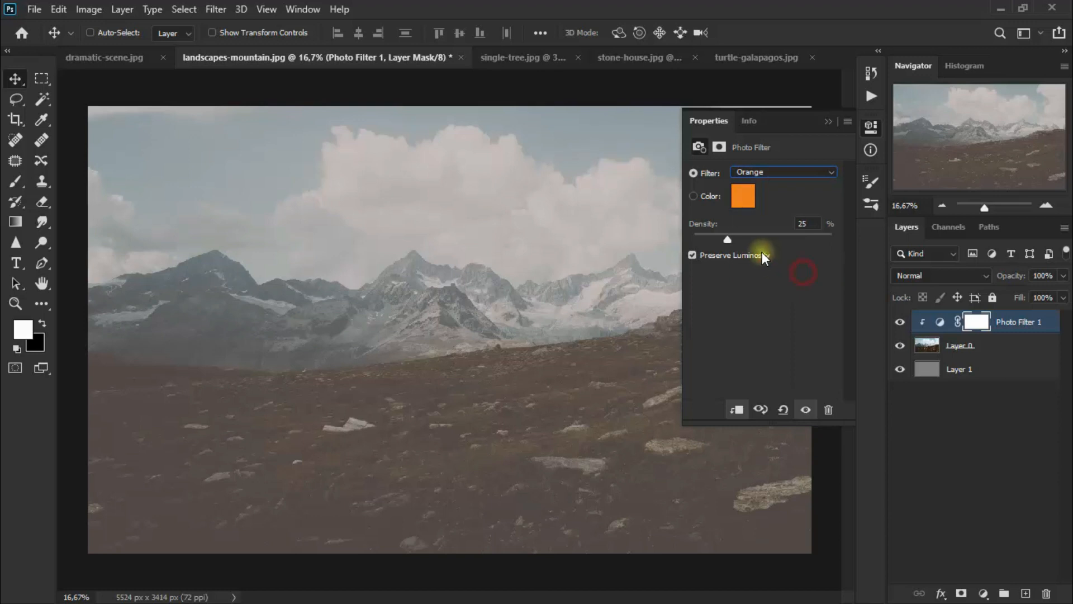
{"action": "left_click", "coordinate": [805, 224]}
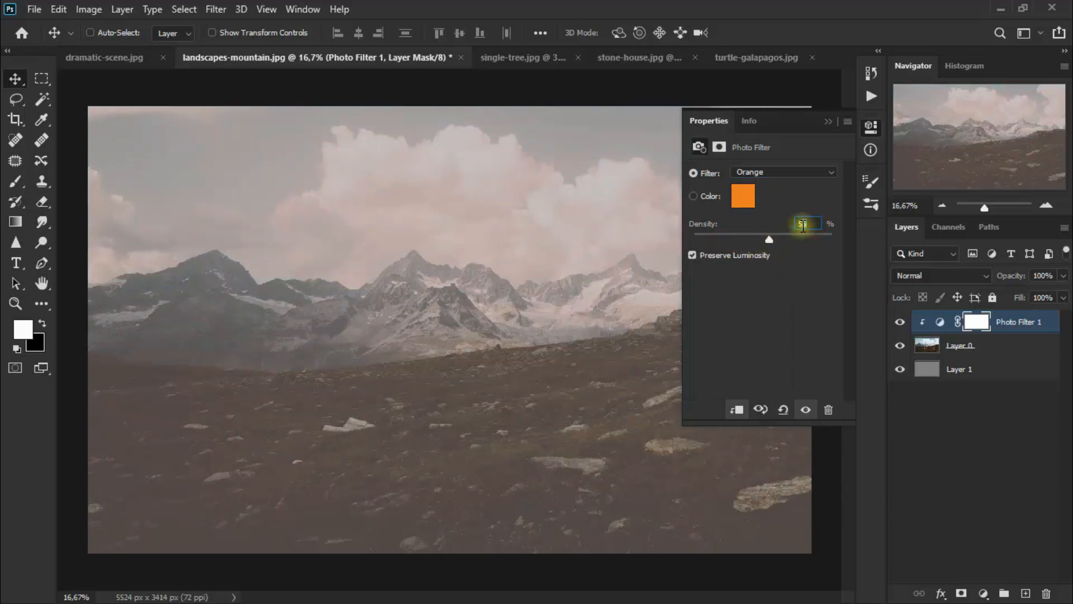
{"action": "type", "text": "57"}
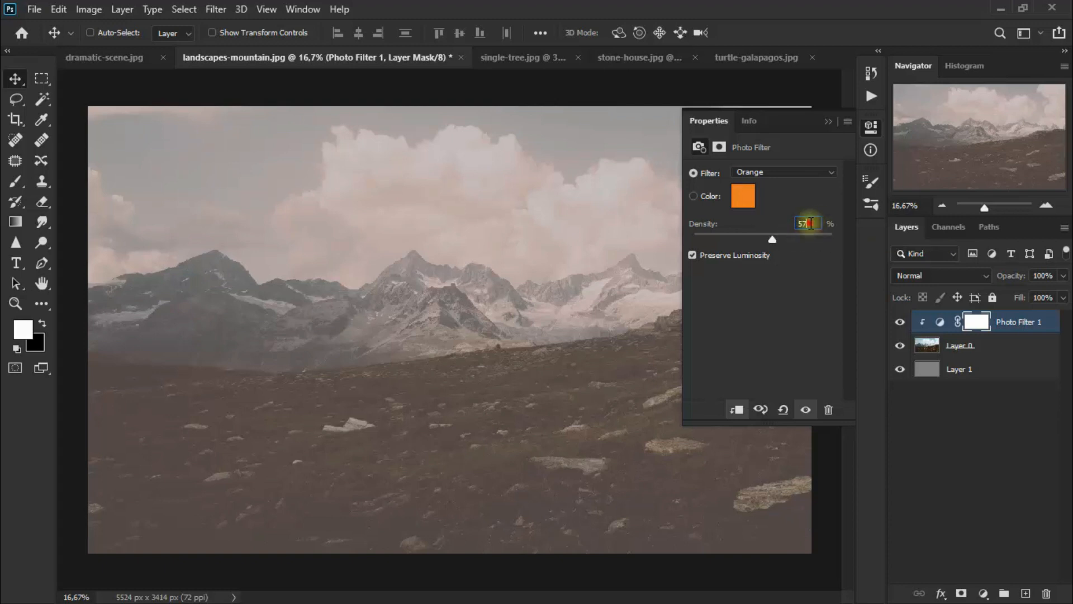
{"action": "left_click", "coordinate": [810, 224]}
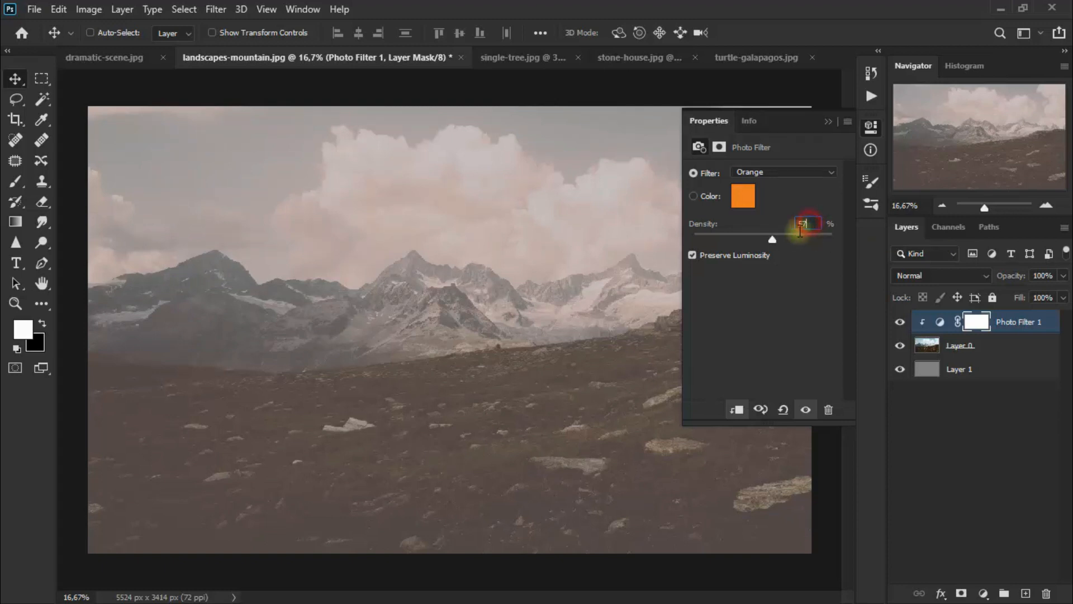
{"action": "left_click", "coordinate": [830, 126]}
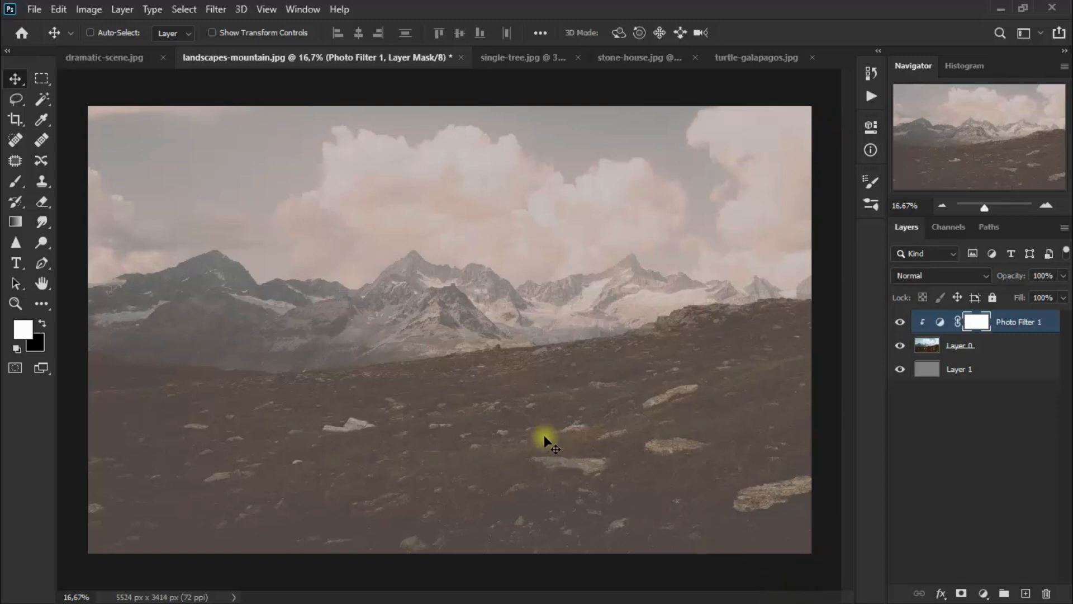
Step: Copy the dramatic-scene.jpg photo into landscapes-mountain.jpg as the top layer, aligned with the canvas, and close the source document
{"action": "left_click", "coordinate": [112, 65]}
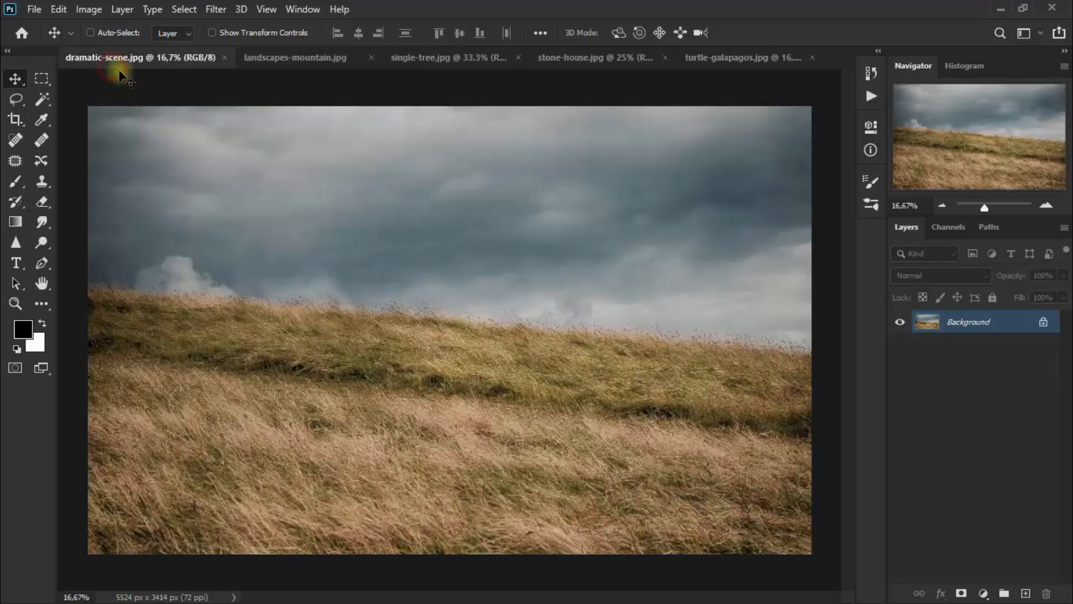
{"action": "left_click_drag", "start_coordinate": [163, 153], "coordinate": [448, 333]}
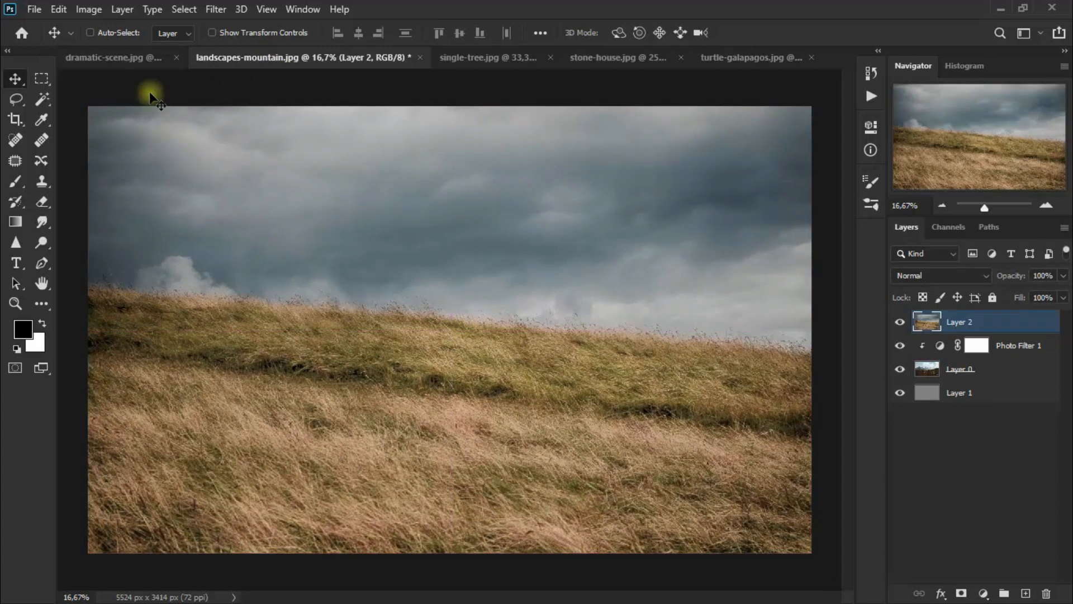
{"action": "left_click", "coordinate": [139, 60]}
{"action": "left_click", "coordinate": [223, 58]}
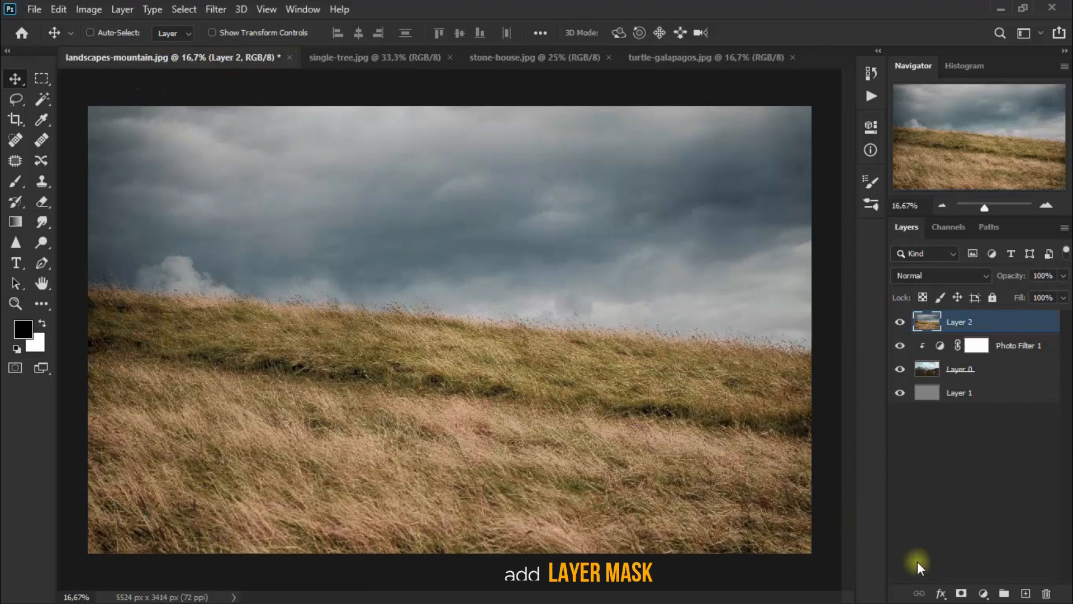
Step: Add a layer mask to the grass field layer, Layer 2, and lower its opacity to 33%
{"action": "left_click", "coordinate": [961, 593]}
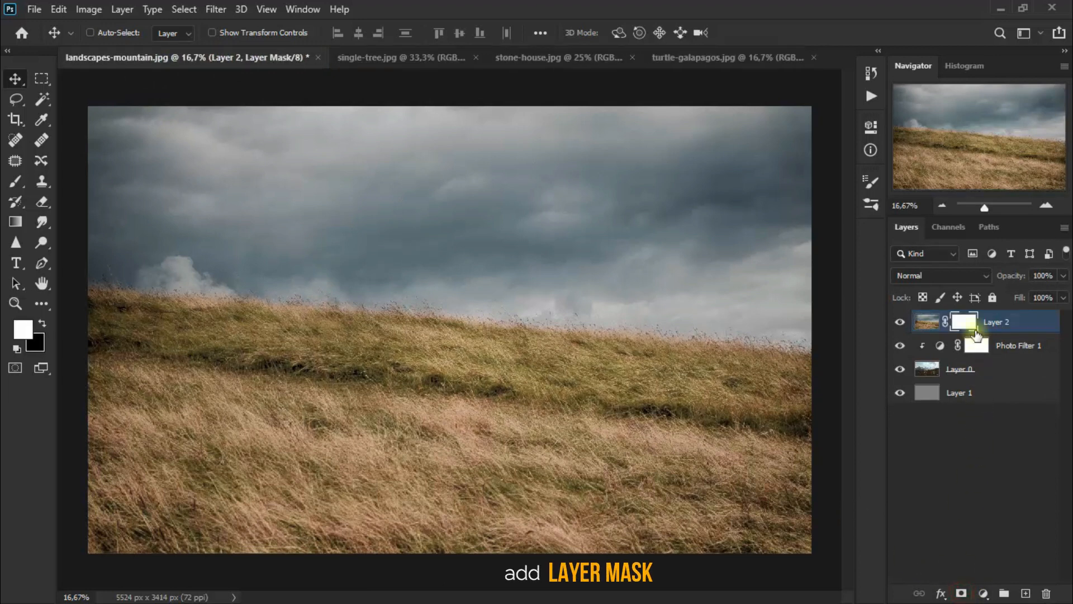
{"action": "left_click", "coordinate": [1061, 278]}
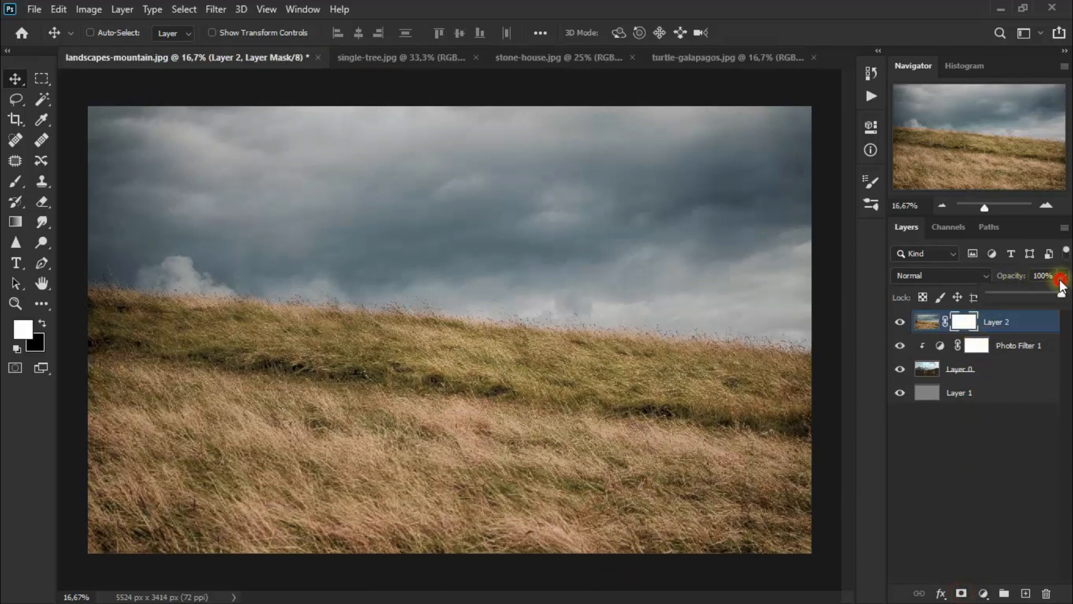
{"action": "left_click_drag", "start_coordinate": [1062, 293], "coordinate": [1014, 290]}
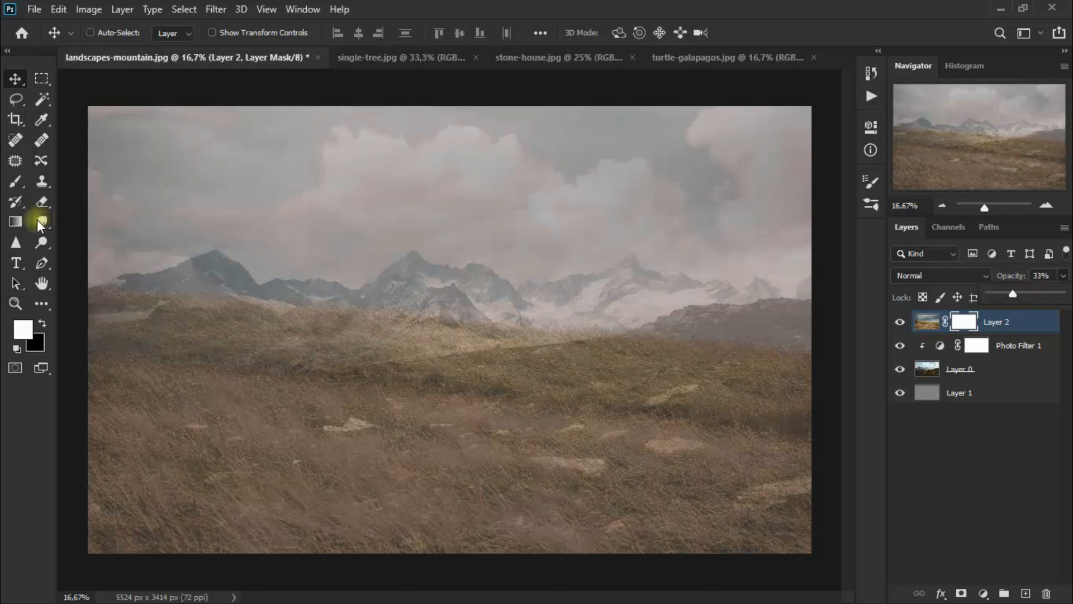
Step: Outline the sky and mountains down to the grass line, clear that area from Layer 2's mask, and deselect
{"action": "left_click", "coordinate": [20, 165]}
{"action": "left_click", "coordinate": [73, 104]}
{"action": "mouse_move", "coordinate": [70, 148]}
{"action": "left_mouse_down"}
{"action": "mouse_move", "coordinate": [90, 329]}
{"action": "mouse_move", "coordinate": [121, 352]}
{"action": "mouse_move", "coordinate": [569, 323]}
{"action": "mouse_move", "coordinate": [795, 333]}
{"action": "mouse_move", "coordinate": [828, 213]}
{"action": "mouse_move", "coordinate": [823, 105]}
{"action": "mouse_move", "coordinate": [666, 86]}
{"action": "mouse_move", "coordinate": [100, 84]}
{"action": "mouse_move", "coordinate": [84, 94]}
{"action": "mouse_move", "coordinate": [87, 127]}
{"action": "left_mouse_up"}
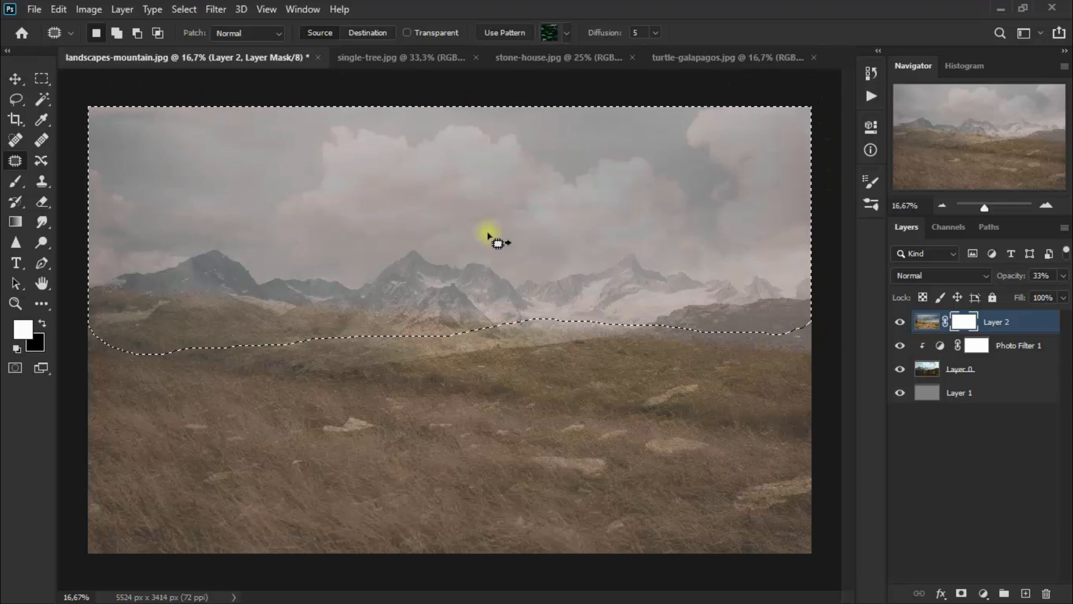
{"action": "key", "text": "Delete"}
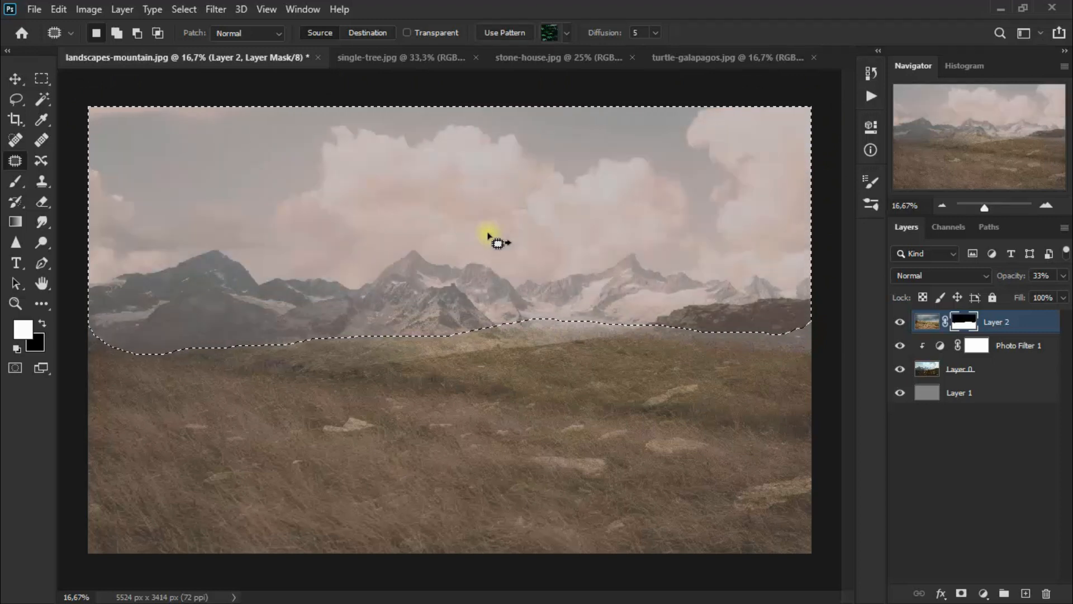
{"action": "key", "text": "ctrl+d"}
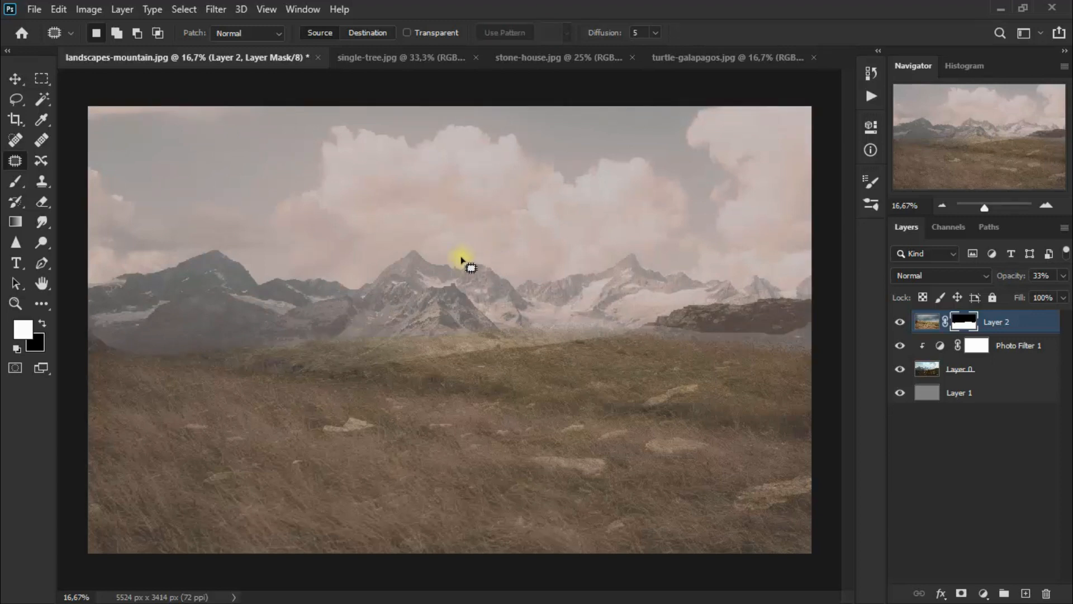
Step: Erase along the horizon on Layer 2's mask with a soft 175 px Eraser at 49% opacity, blending the grass into the mountain slope
{"action": "left_click", "coordinate": [42, 185]}
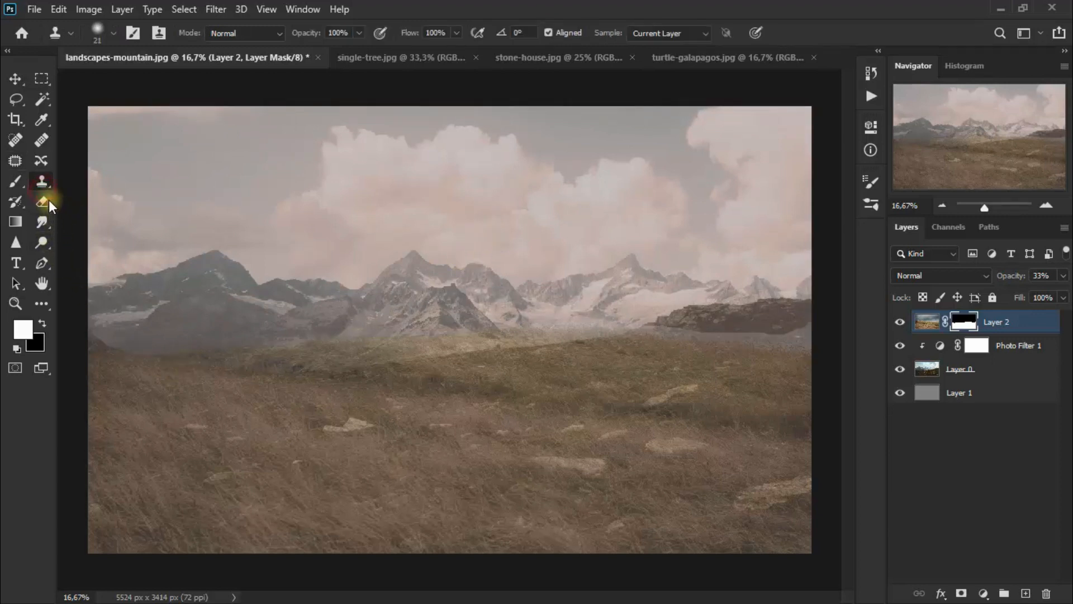
{"action": "left_click", "coordinate": [45, 199]}
{"action": "left_click", "coordinate": [92, 203]}
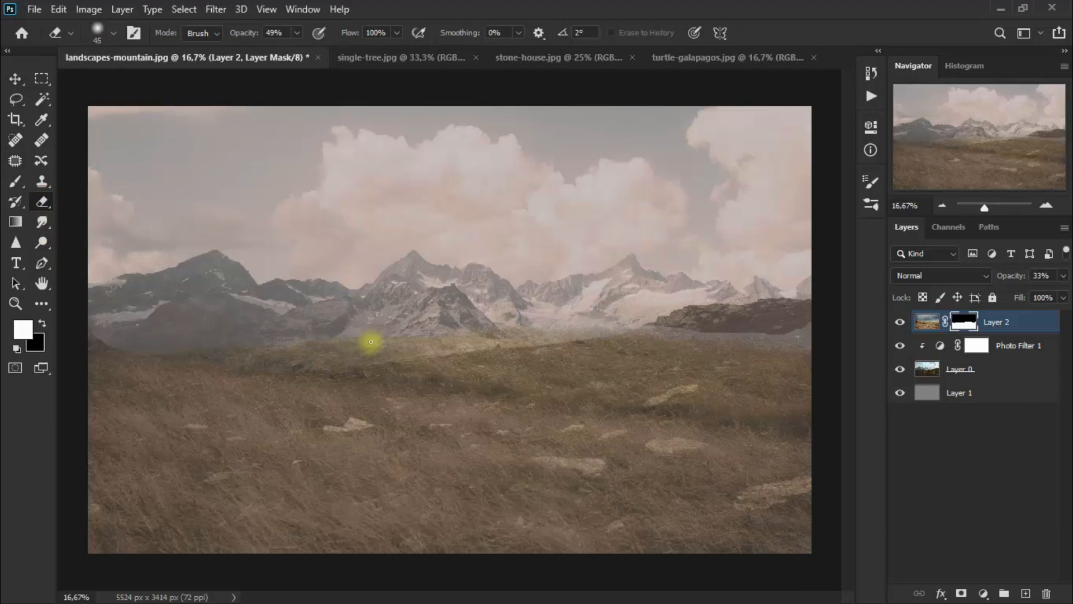
{"action": "key", "text": "bracketright"}
{"action": "key", "text": "bracketright"}
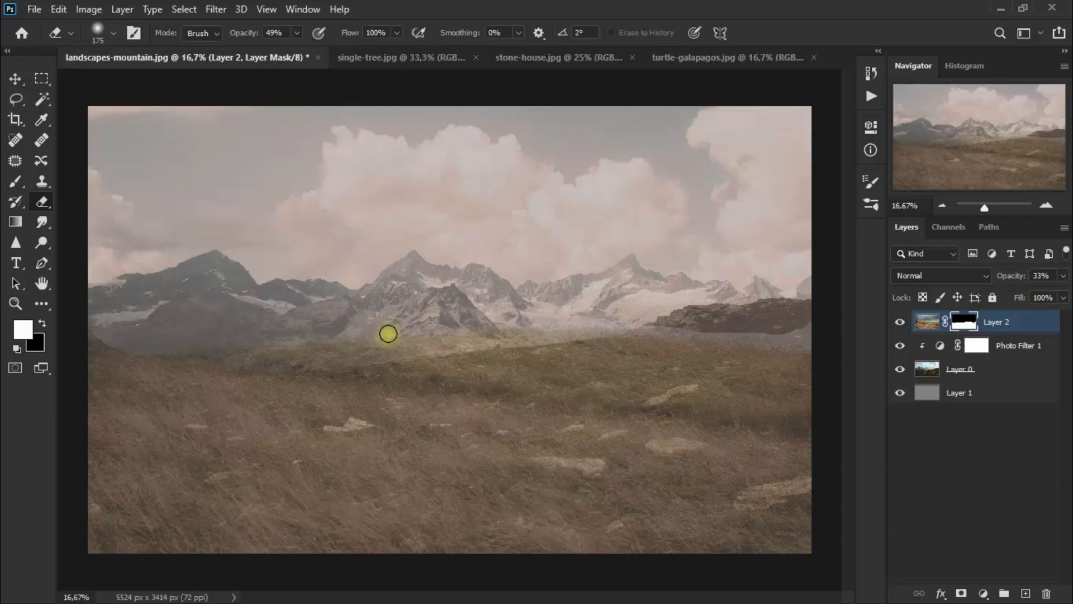
{"action": "left_click", "coordinate": [900, 323]}
{"action": "left_click", "coordinate": [900, 323]}
{"action": "left_click", "coordinate": [476, 339]}
{"action": "left_click_drag", "start_coordinate": [475, 339], "coordinate": [352, 338]}
{"action": "left_click", "coordinate": [351, 336]}
{"action": "left_click", "coordinate": [307, 336]}
{"action": "mouse_move", "coordinate": [288, 352]}
{"action": "left_mouse_down"}
{"action": "mouse_move", "coordinate": [232, 356]}
{"action": "mouse_move", "coordinate": [102, 334]}
{"action": "left_mouse_up"}
{"action": "left_click", "coordinate": [352, 339]}
{"action": "mouse_move", "coordinate": [441, 339]}
{"action": "left_mouse_down"}
{"action": "mouse_move", "coordinate": [322, 348]}
{"action": "mouse_move", "coordinate": [544, 323]}
{"action": "left_mouse_up"}
{"action": "mouse_move", "coordinate": [659, 331]}
{"action": "left_mouse_down"}
{"action": "mouse_move", "coordinate": [750, 350]}
{"action": "mouse_move", "coordinate": [775, 332]}
{"action": "left_mouse_up"}
{"action": "left_click_drag", "start_coordinate": [599, 332], "coordinate": [445, 354]}
{"action": "left_click", "coordinate": [107, 346]}
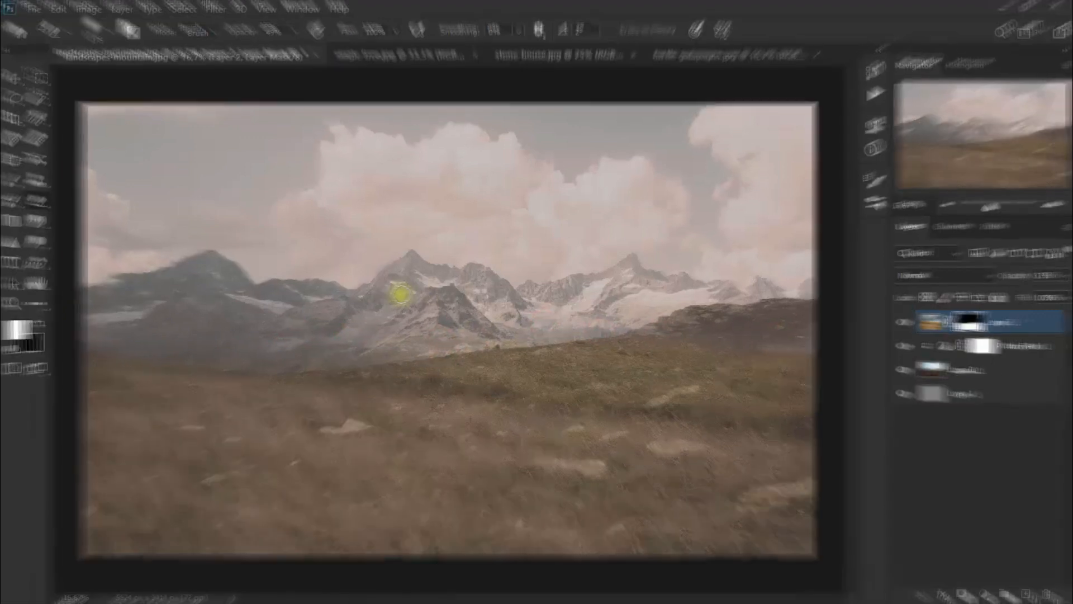
{"action": "left_click", "coordinate": [494, 295]}
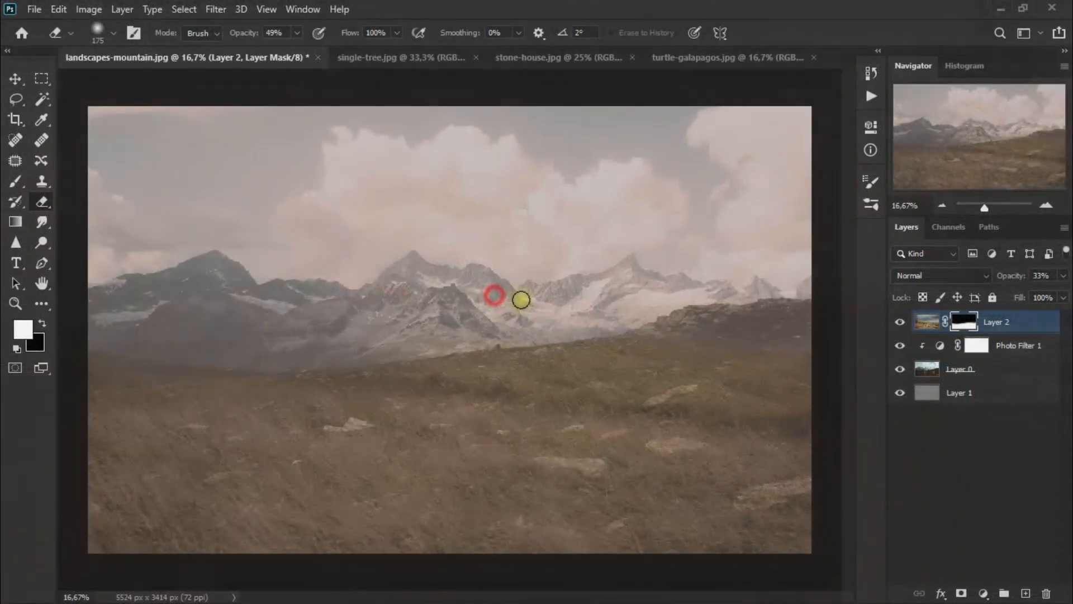
{"action": "left_click", "coordinate": [521, 300]}
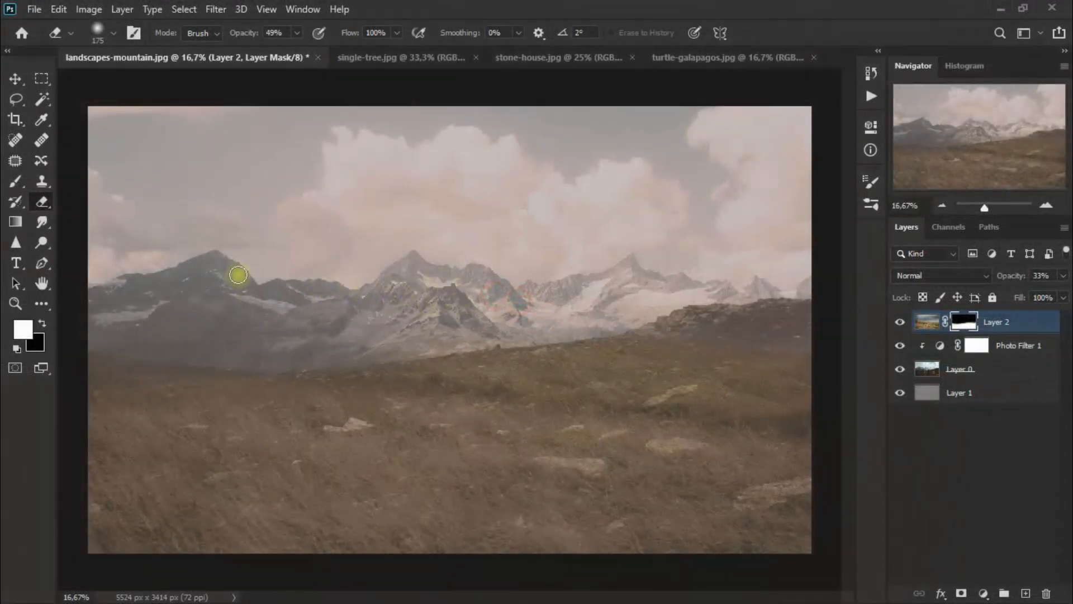
Step: Raise Layer 2's opacity to the maximum and compare the image with the layer hidden and shown
{"action": "left_click", "coordinate": [15, 79]}
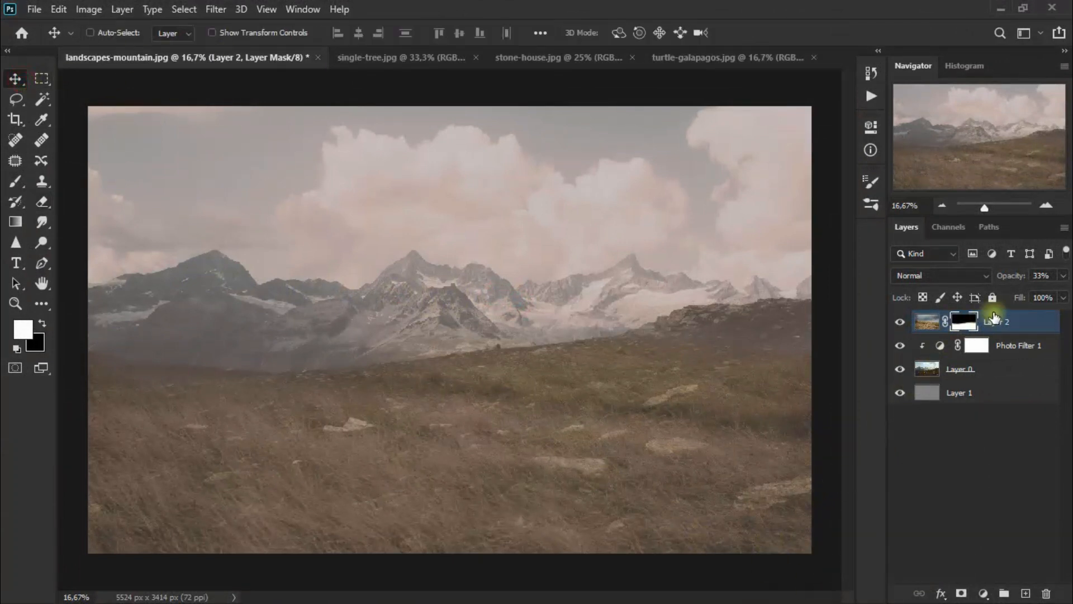
{"action": "left_click", "coordinate": [1063, 275]}
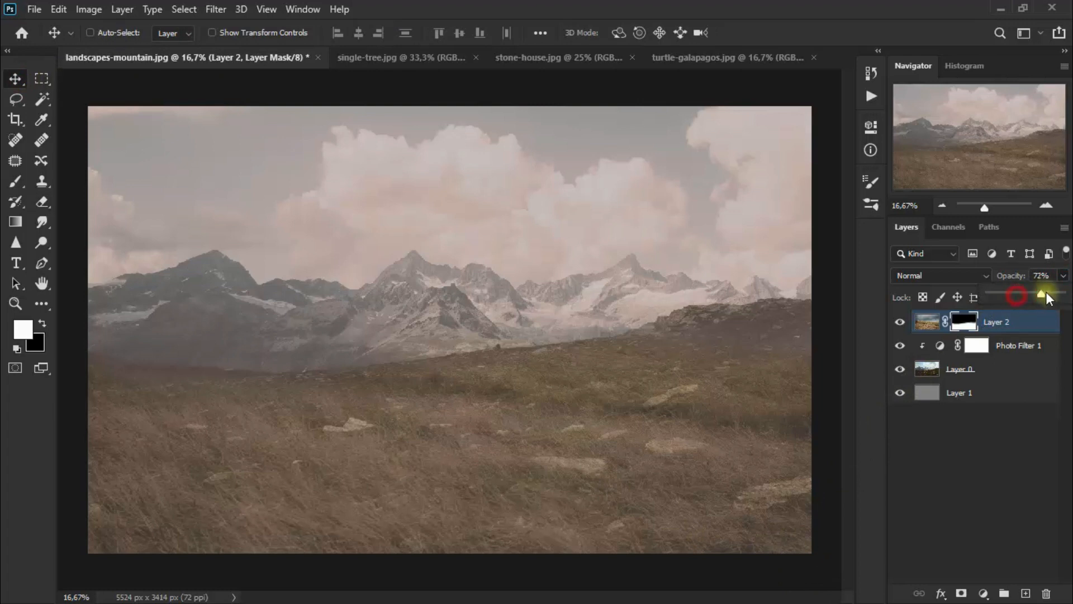
{"action": "left_click_drag", "start_coordinate": [1047, 291], "coordinate": [1062, 292]}
{"action": "left_click", "coordinate": [897, 330]}
{"action": "left_click", "coordinate": [897, 330]}
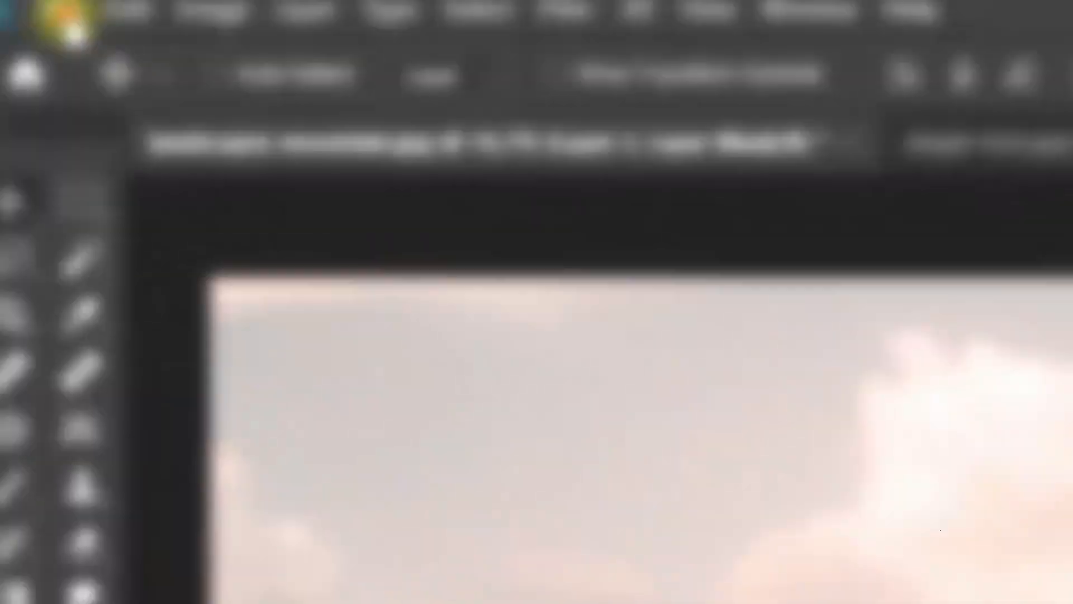
Step: Save the landscape composite as a Photoshop file named surreal-turtle-house in the turtle house folder
{"action": "left_click", "coordinate": [79, 19]}
{"action": "left_click", "coordinate": [331, 546]}
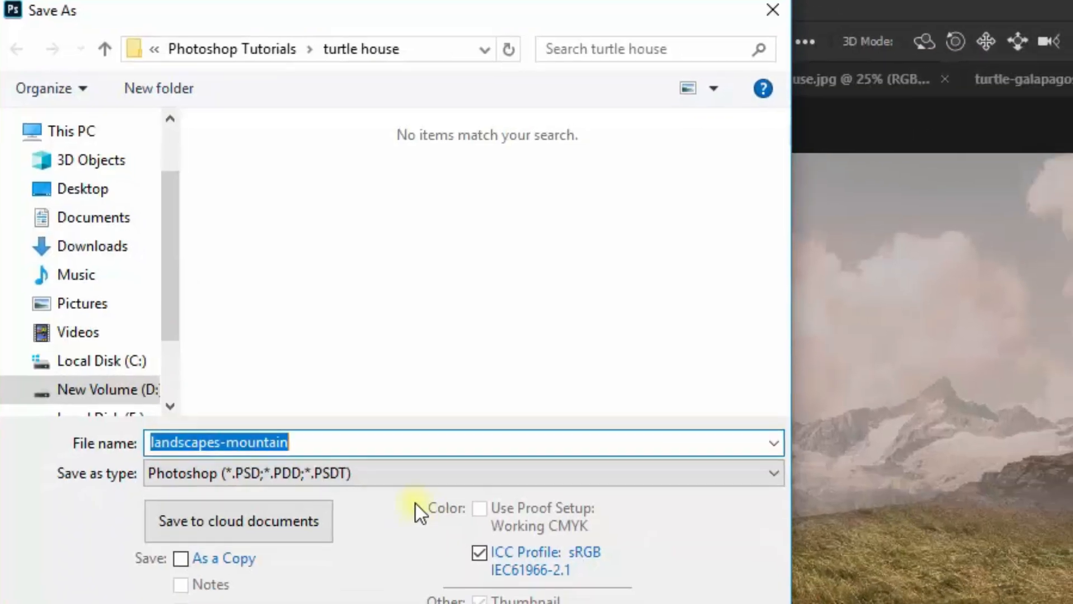
{"action": "type", "text": "surreal-turtl"}
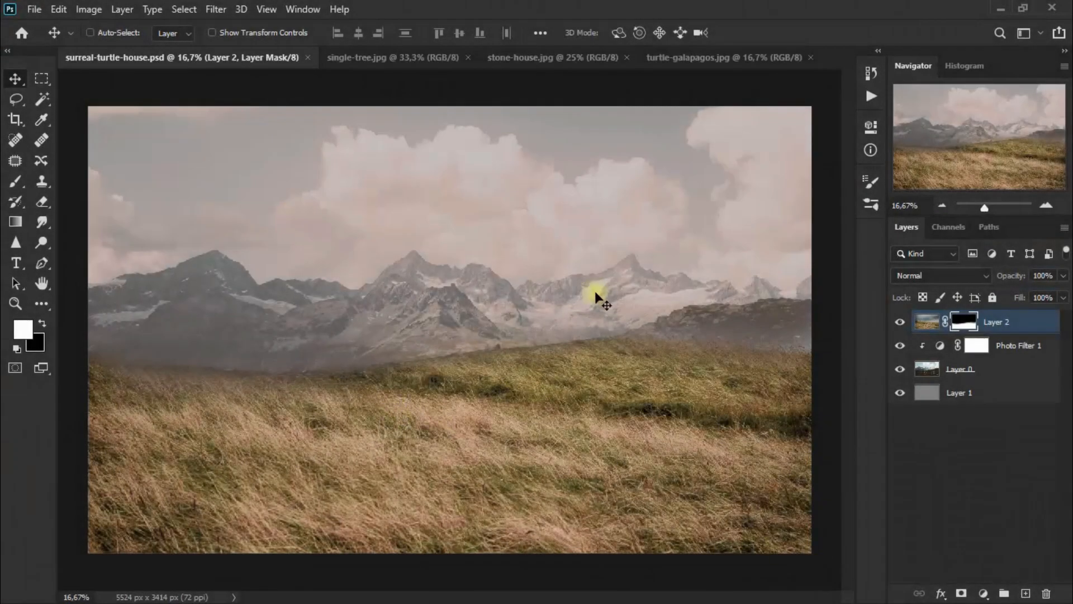
Step: Trace the turtle in turtle-galapagos.jpg with a Pen tool path around its shell, head, legs and belly, taking in some grass beside the front foot
{"action": "left_click", "coordinate": [714, 59]}
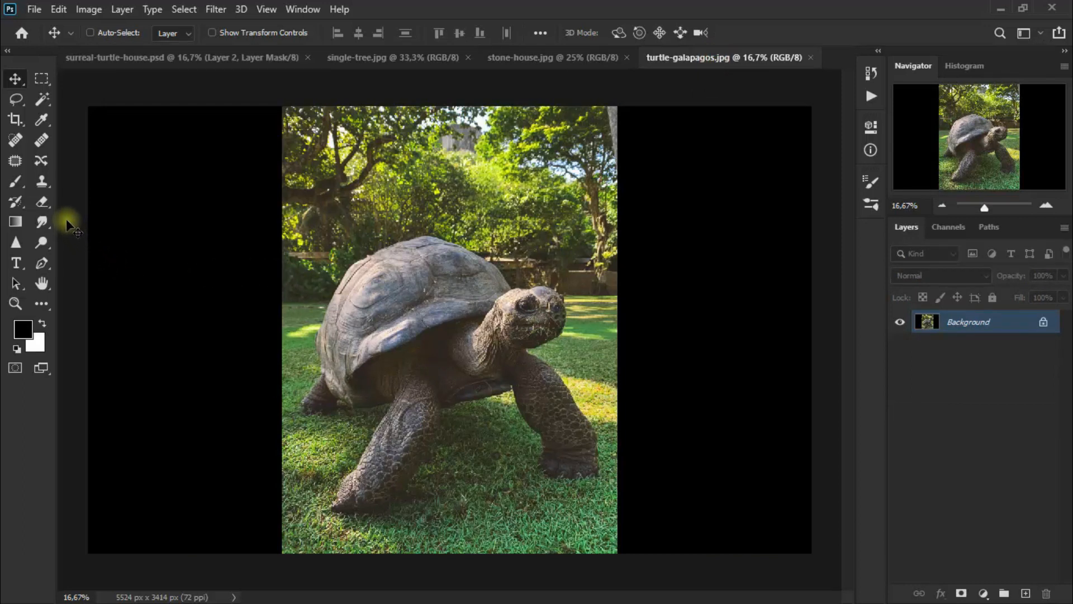
{"action": "left_click", "coordinate": [51, 266]}
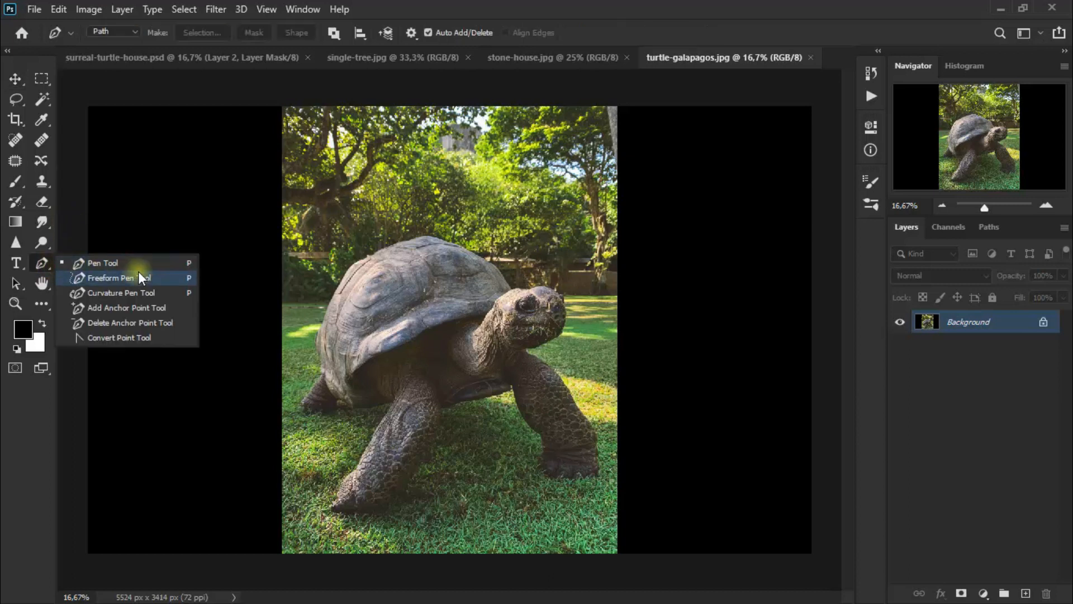
{"action": "left_click", "coordinate": [155, 266]}
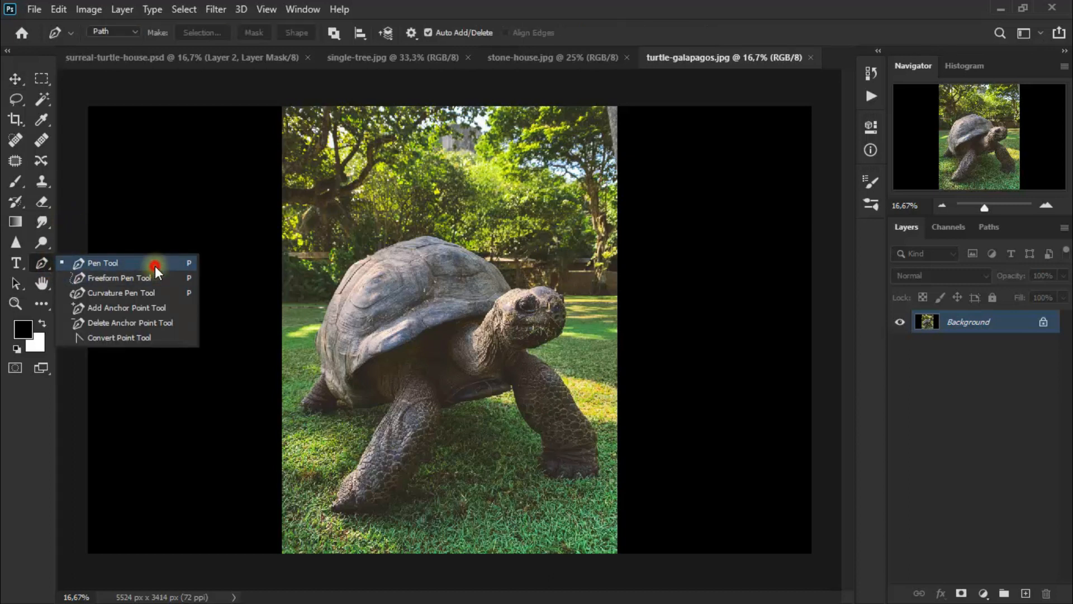
{"action": "left_click", "coordinate": [302, 400]}
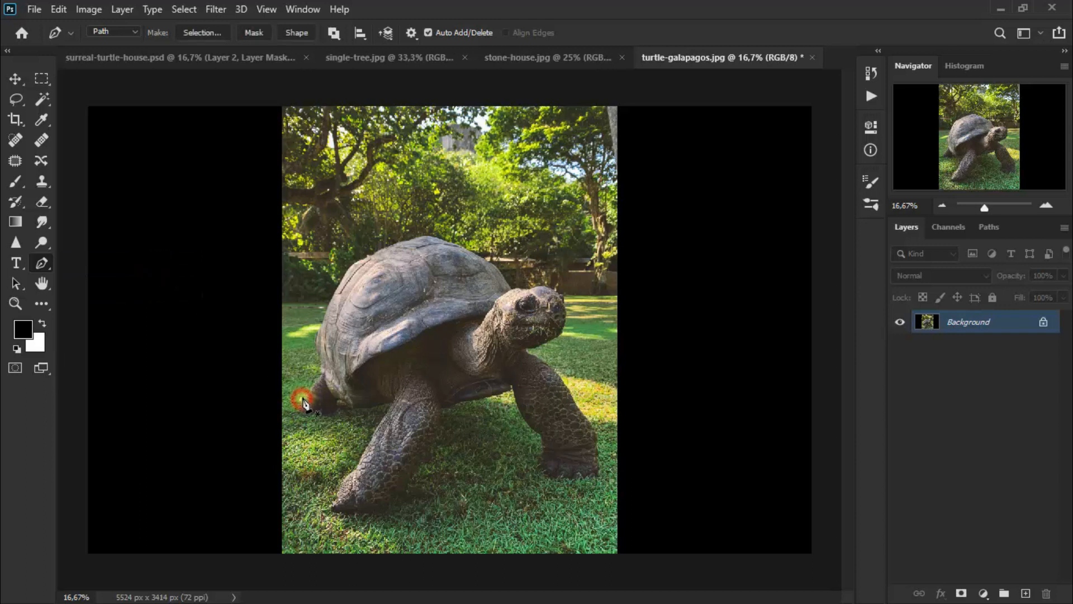
{"action": "left_click", "coordinate": [308, 394]}
{"action": "left_click", "coordinate": [314, 382]}
{"action": "left_click", "coordinate": [319, 374]}
{"action": "left_click", "coordinate": [318, 359]}
{"action": "left_click", "coordinate": [316, 349]}
{"action": "left_click", "coordinate": [318, 332]}
{"action": "left_click", "coordinate": [328, 303]}
{"action": "left_click", "coordinate": [338, 279]}
{"action": "left_click", "coordinate": [348, 268]}
{"action": "left_click", "coordinate": [360, 259]}
{"action": "left_click", "coordinate": [391, 245]}
{"action": "left_click", "coordinate": [402, 241]}
{"action": "left_click", "coordinate": [413, 237]}
{"action": "left_click", "coordinate": [436, 235]}
{"action": "left_click", "coordinate": [461, 246]}
{"action": "left_click", "coordinate": [492, 264]}
{"action": "left_click", "coordinate": [507, 279]}
{"action": "left_click", "coordinate": [525, 288]}
{"action": "left_click", "coordinate": [544, 287]}
{"action": "left_click", "coordinate": [562, 296]}
{"action": "left_click", "coordinate": [567, 317]}
{"action": "left_click", "coordinate": [559, 337]}
{"action": "left_click", "coordinate": [545, 346]}
{"action": "left_click", "coordinate": [529, 353]}
{"action": "left_click", "coordinate": [552, 365]}
{"action": "left_click", "coordinate": [575, 398]}
{"action": "left_click", "coordinate": [583, 413]}
{"action": "left_click", "coordinate": [596, 439]}
{"action": "left_click", "coordinate": [597, 464]}
{"action": "left_click", "coordinate": [598, 477]}
{"action": "left_click", "coordinate": [563, 481]}
{"action": "left_click", "coordinate": [541, 476]}
{"action": "left_click", "coordinate": [542, 451]}
{"action": "left_click", "coordinate": [526, 417]}
{"action": "left_click", "coordinate": [510, 392]}
{"action": "left_click", "coordinate": [481, 399]}
{"action": "left_click", "coordinate": [464, 403]}
{"action": "left_click", "coordinate": [445, 410]}
{"action": "left_click", "coordinate": [431, 447]}
{"action": "left_click", "coordinate": [421, 471]}
{"action": "left_click", "coordinate": [408, 484]}
{"action": "left_click", "coordinate": [381, 507]}
{"action": "left_click", "coordinate": [402, 499]}
{"action": "left_click", "coordinate": [393, 533]}
{"action": "left_click", "coordinate": [363, 533]}
{"action": "left_click", "coordinate": [325, 531]}
{"action": "left_click", "coordinate": [304, 513]}
{"action": "left_click", "coordinate": [356, 471]}
{"action": "left_click", "coordinate": [370, 438]}
{"action": "left_click", "coordinate": [382, 417]}
{"action": "left_click", "coordinate": [391, 404]}
{"action": "left_click", "coordinate": [346, 412]}
{"action": "left_click", "coordinate": [335, 402]}
{"action": "left_click", "coordinate": [322, 411]}
{"action": "left_click", "coordinate": [309, 412]}
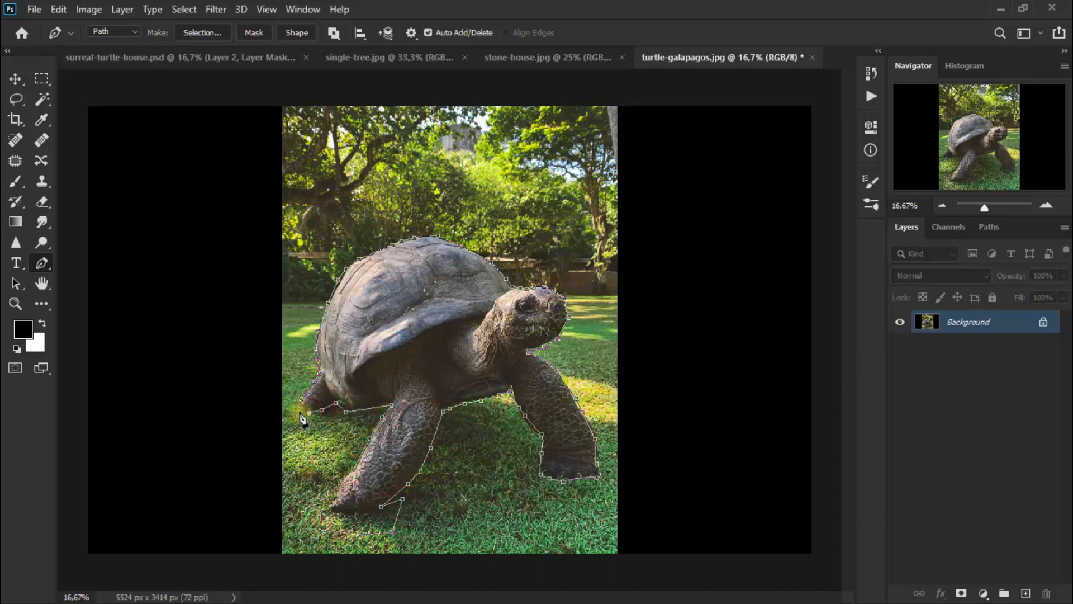
Step: Turn the turtle path into a new anti-aliased selection with a 0 px feather radius
{"action": "right_click", "coordinate": [445, 342]}
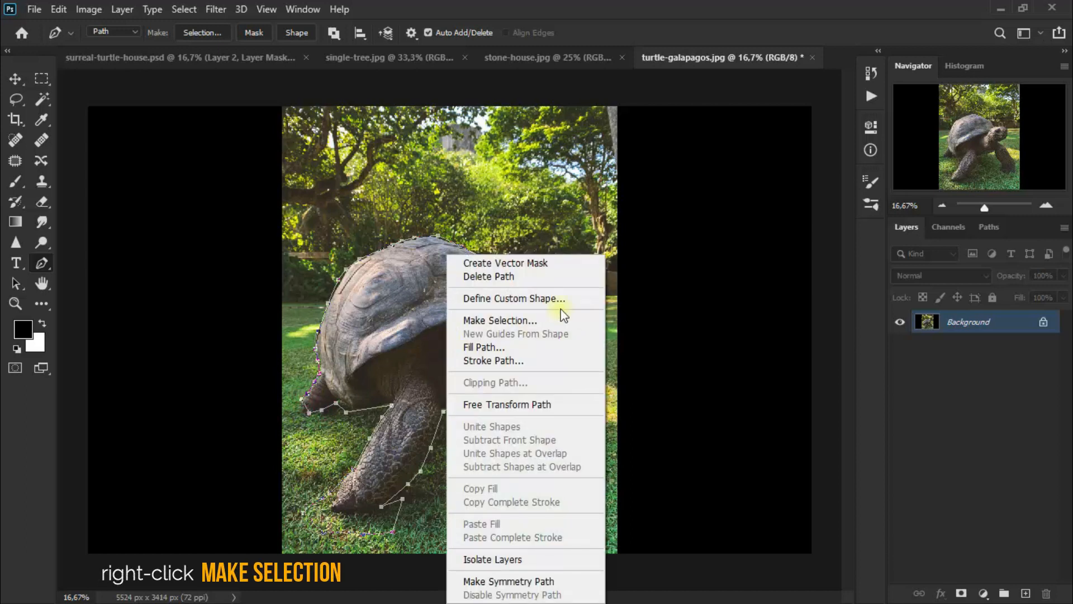
{"action": "right_click", "coordinate": [420, 327]}
{"action": "left_click", "coordinate": [448, 321]}
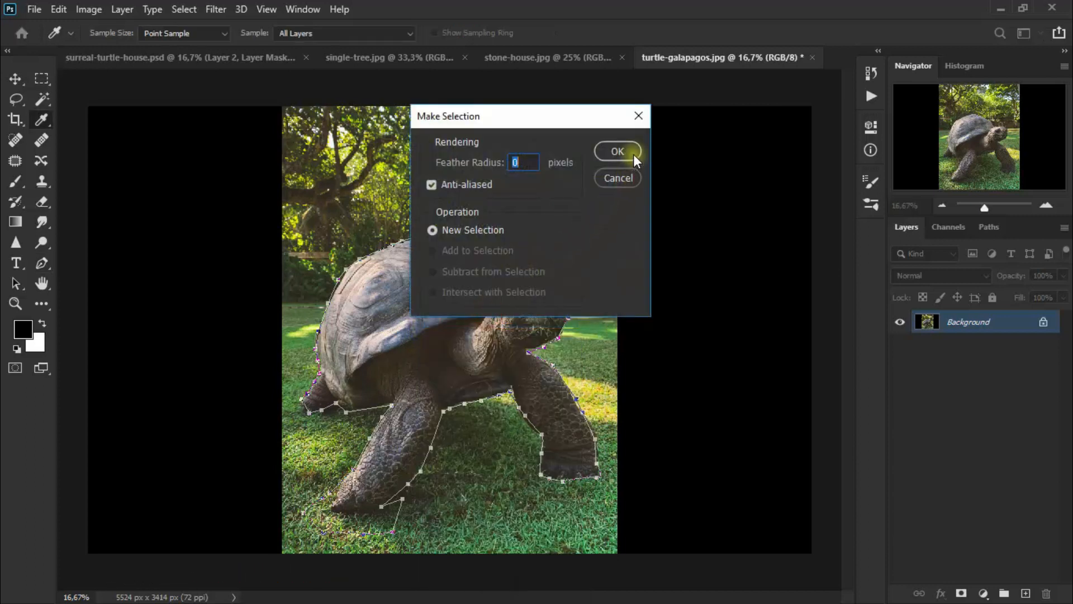
{"action": "left_click", "coordinate": [633, 154]}
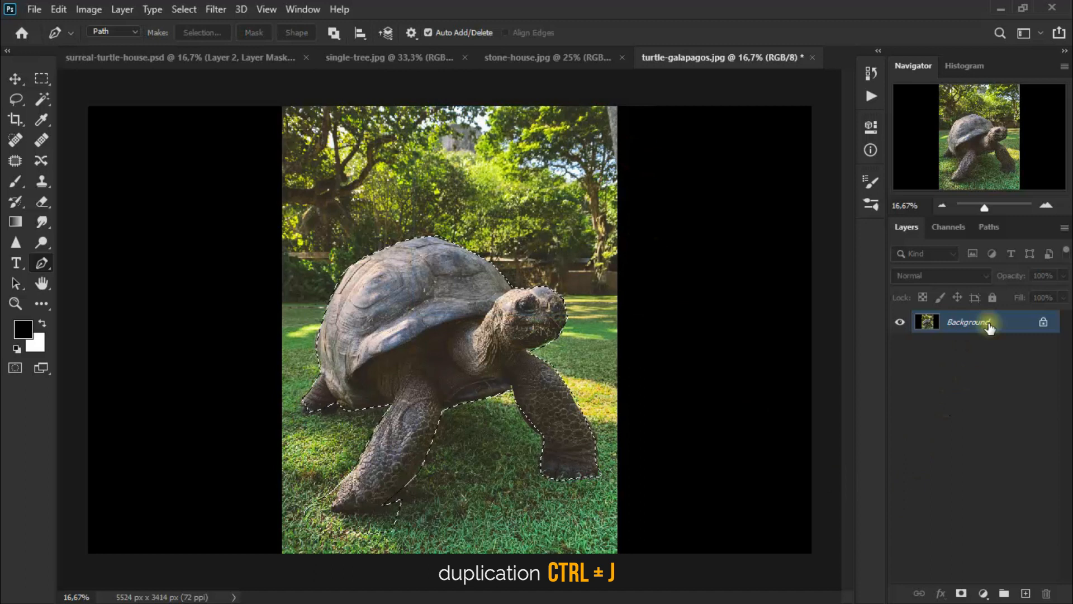
Step: Copy the selected turtle onto its own layer and hide the Background layer
{"action": "key", "text": "ctrl+j"}
{"action": "left_click", "coordinate": [899, 348]}
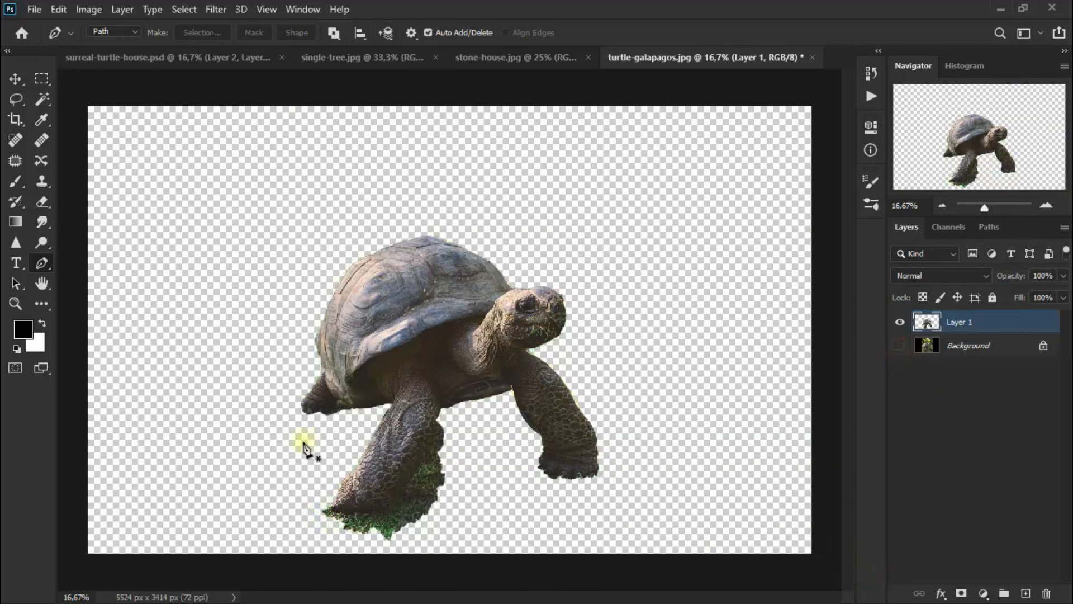
{"action": "left_click", "coordinate": [19, 80]}
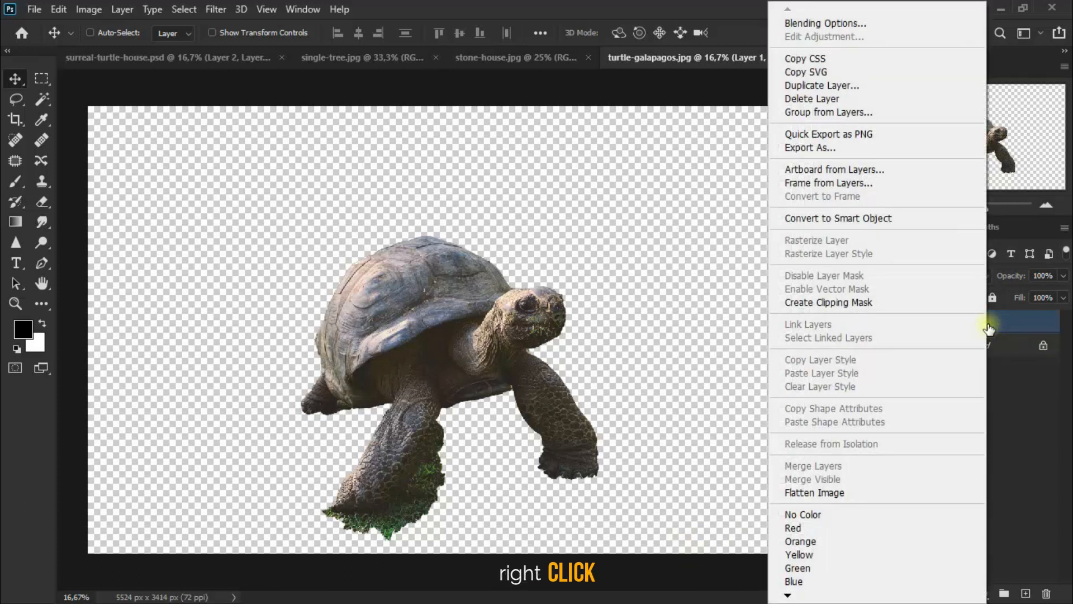
Step: Duplicate the turtle cutout layer into surreal-turtle-house.psd as Layer 3 and bring up that document
{"action": "left_click", "coordinate": [844, 88]}
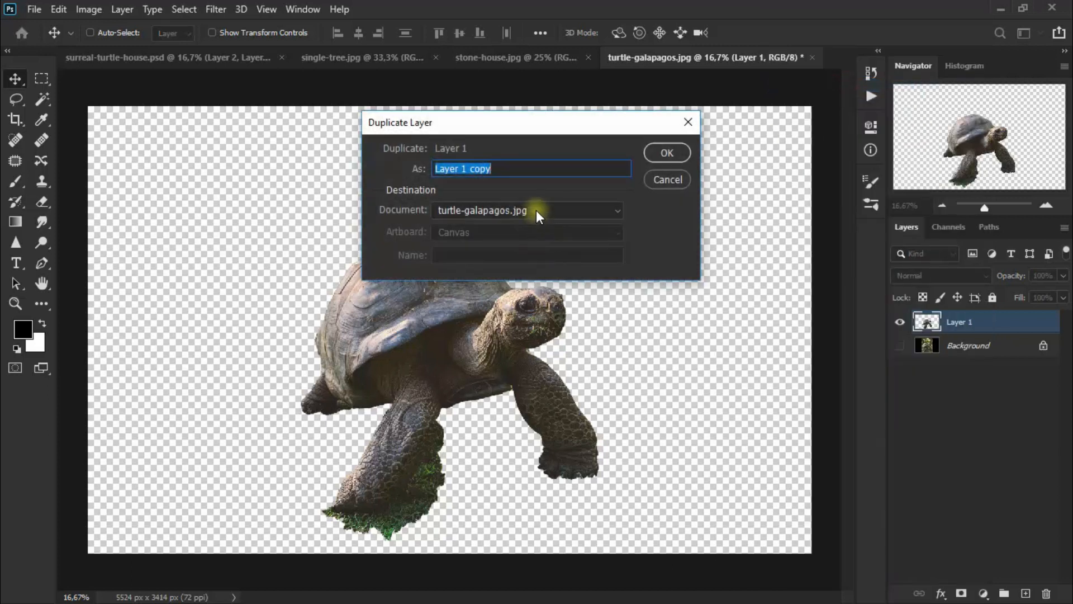
{"action": "left_click", "coordinate": [535, 210]}
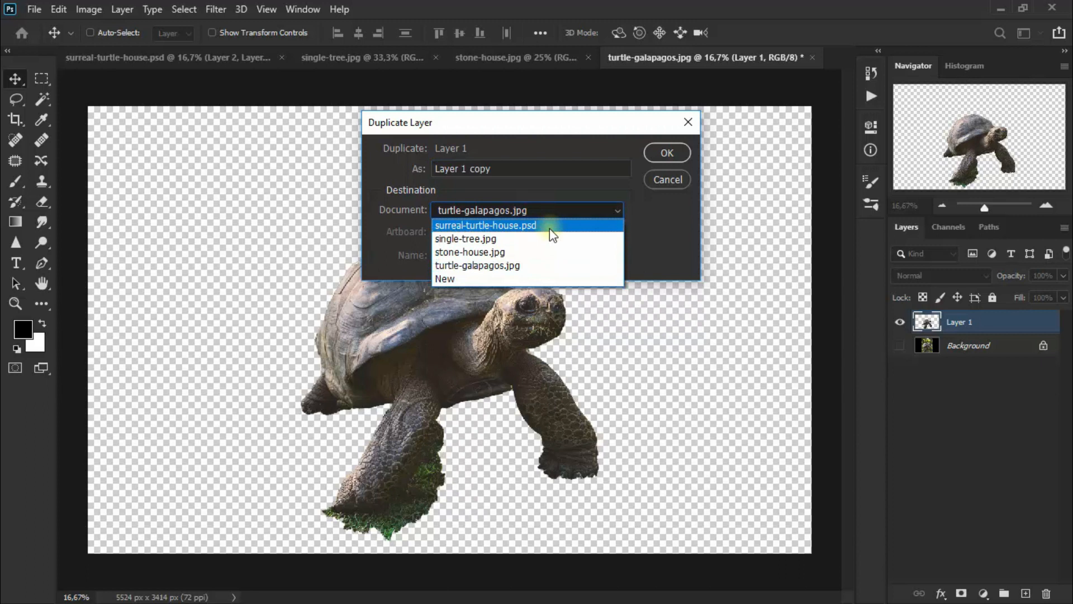
{"action": "left_click", "coordinate": [549, 226]}
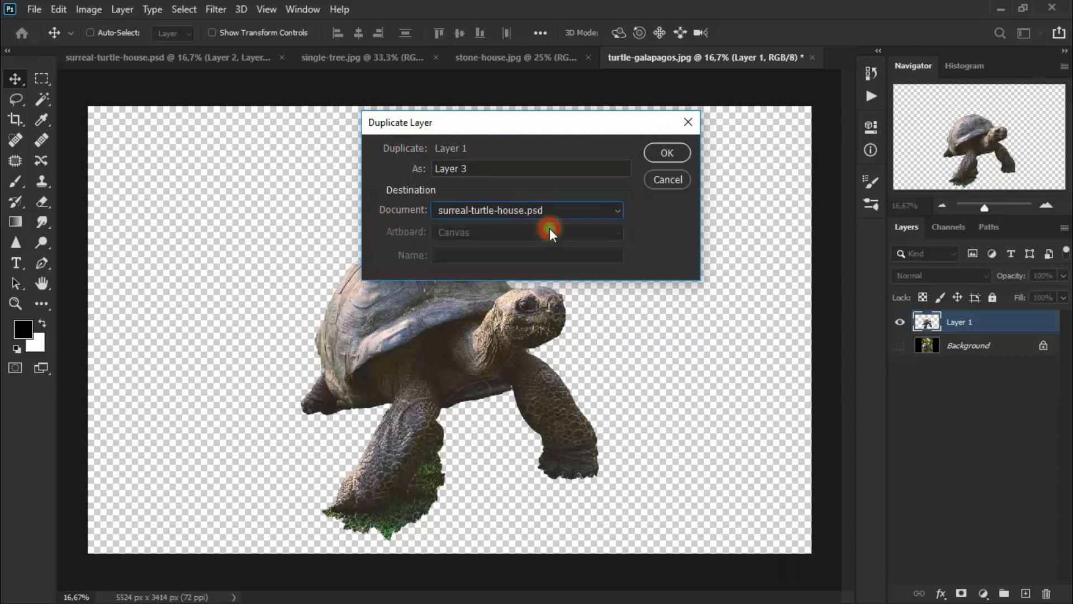
{"action": "left_click", "coordinate": [667, 156]}
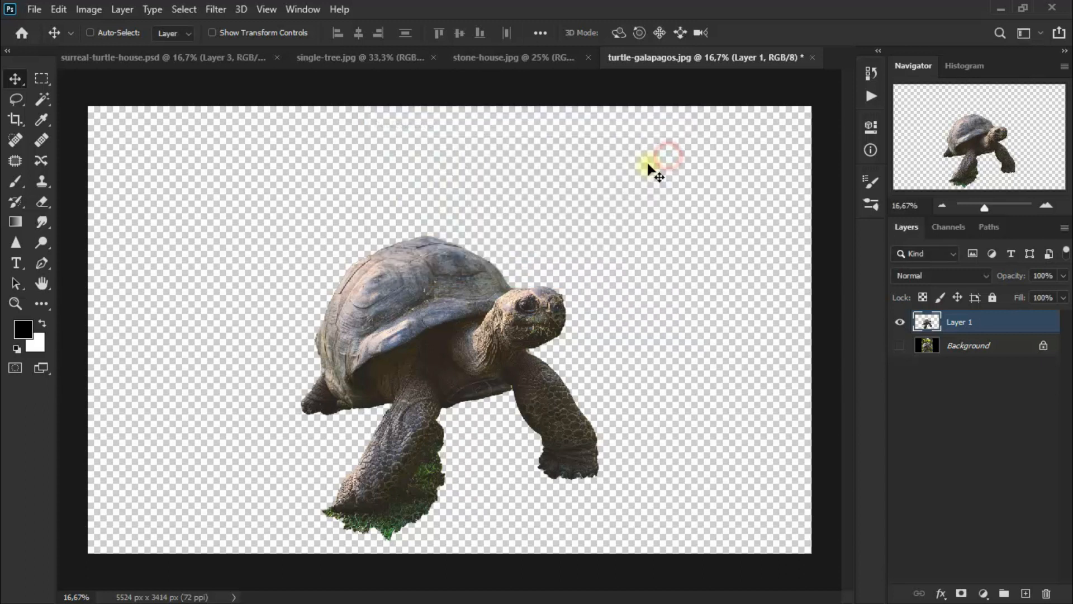
{"action": "left_click", "coordinate": [209, 62]}
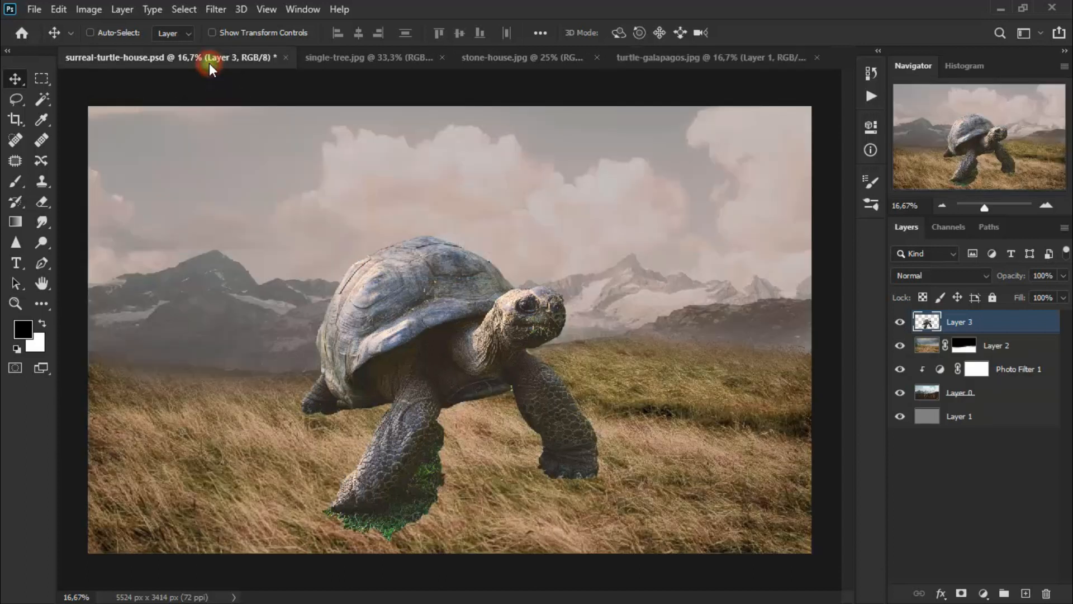
Step: Close turtle-galapagos.jpg without saving its changes
{"action": "left_click", "coordinate": [731, 56]}
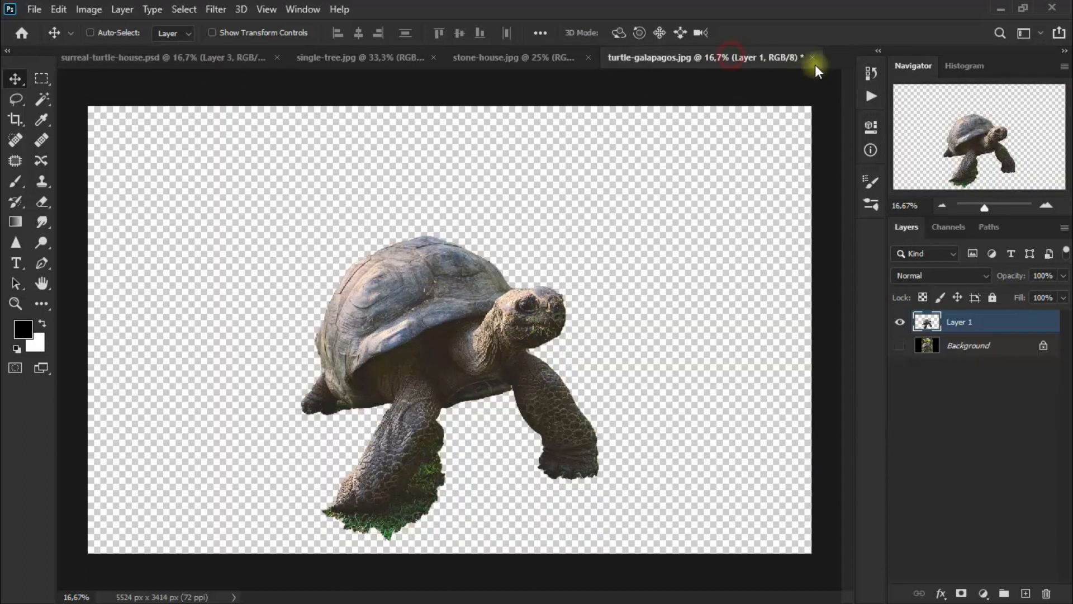
{"action": "left_click", "coordinate": [813, 57]}
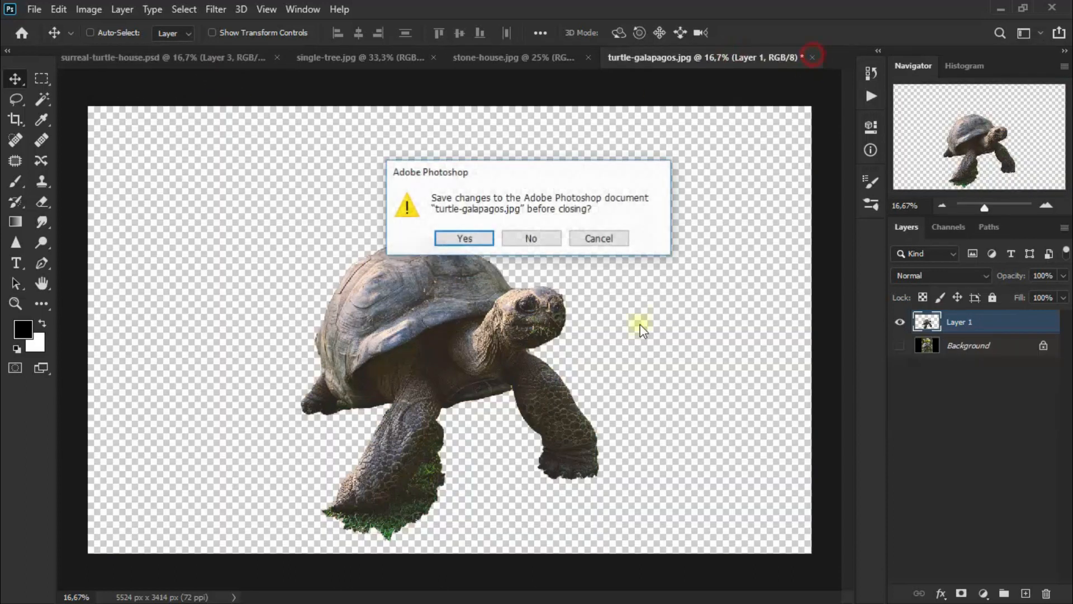
{"action": "left_click", "coordinate": [531, 238]}
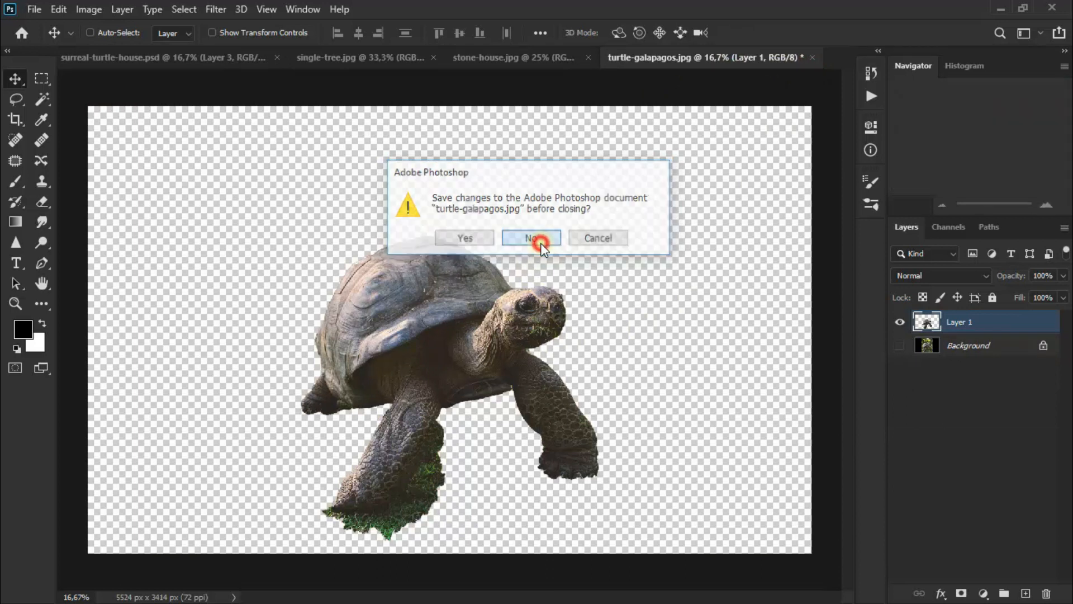
Step: Add a layer mask to Layer 3 and erase leftover green grass beside the front foot with a soft 175 px Eraser at 49% opacity
{"action": "left_click", "coordinate": [961, 593]}
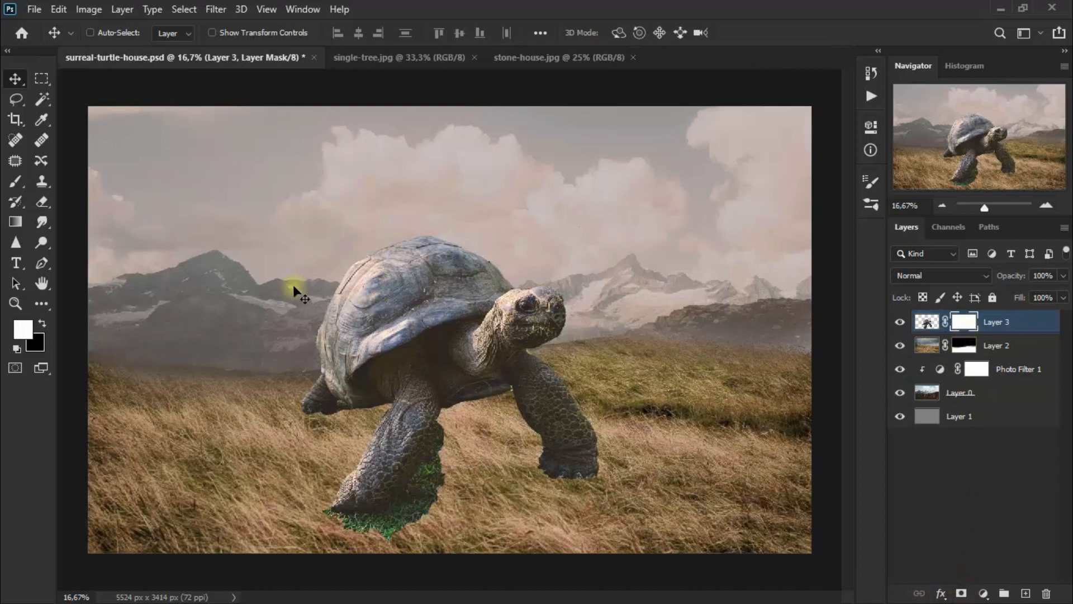
{"action": "left_click", "coordinate": [42, 202]}
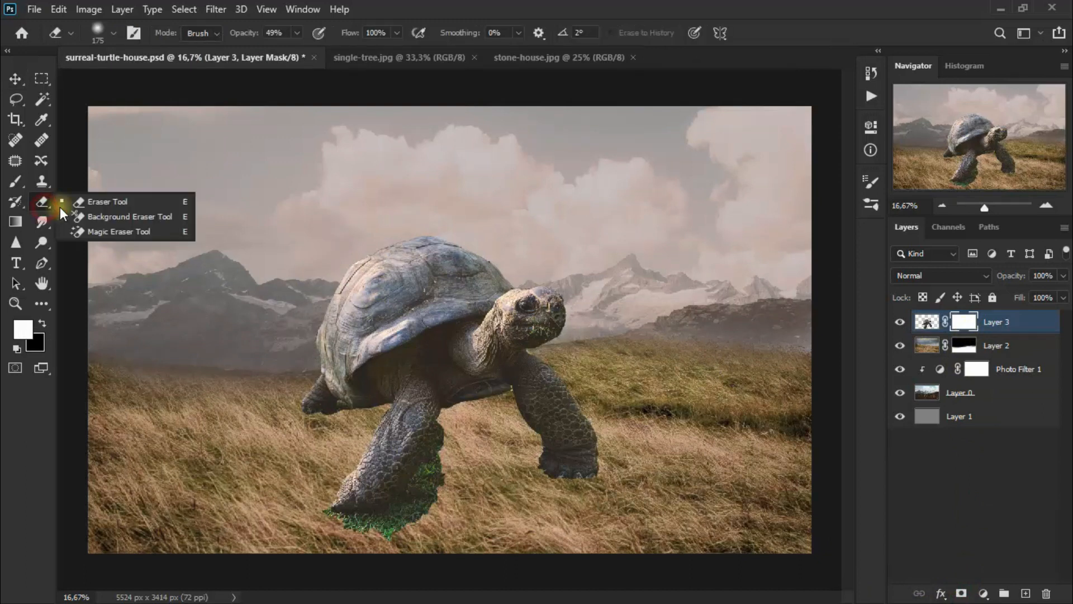
{"action": "left_click", "coordinate": [155, 205]}
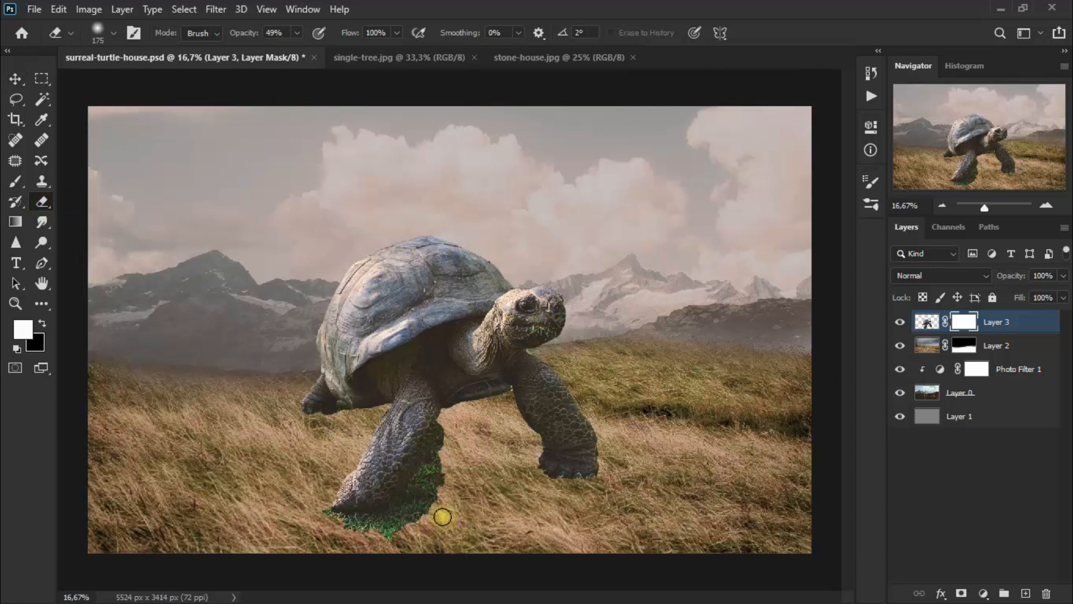
{"action": "mouse_move", "coordinate": [448, 479]}
{"action": "left_mouse_down"}
{"action": "mouse_move", "coordinate": [420, 484]}
{"action": "mouse_move", "coordinate": [425, 506]}
{"action": "left_mouse_up"}
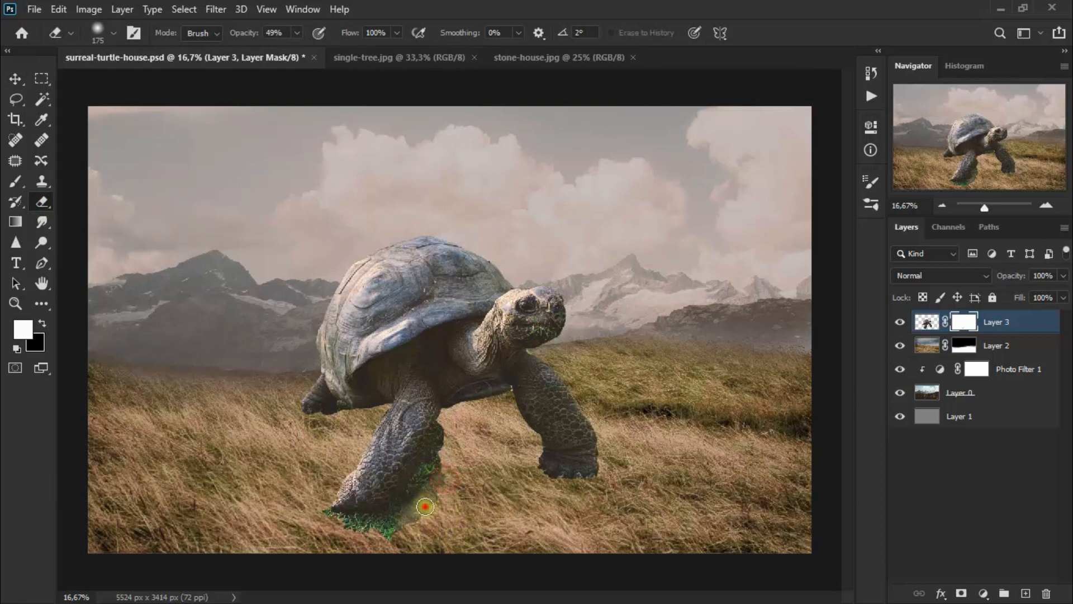
Step: Lower the Eraser opacity to 15% and mask out the remaining grass, blending the turtle's feet and underside into the field
{"action": "left_click", "coordinate": [298, 32]}
{"action": "left_click_drag", "start_coordinate": [299, 53], "coordinate": [271, 53]}
{"action": "mouse_move", "coordinate": [442, 481]}
{"action": "left_mouse_down"}
{"action": "mouse_move", "coordinate": [433, 470]}
{"action": "mouse_move", "coordinate": [447, 429]}
{"action": "left_mouse_up"}
{"action": "left_click_drag", "start_coordinate": [337, 521], "coordinate": [380, 535]}
{"action": "mouse_move", "coordinate": [427, 504]}
{"action": "left_mouse_down"}
{"action": "mouse_move", "coordinate": [382, 522]}
{"action": "mouse_move", "coordinate": [428, 473]}
{"action": "left_mouse_up"}
{"action": "left_click_drag", "start_coordinate": [451, 435], "coordinate": [443, 488]}
{"action": "left_click_drag", "start_coordinate": [540, 476], "coordinate": [553, 489]}
{"action": "mouse_move", "coordinate": [331, 420]}
{"action": "left_mouse_down"}
{"action": "mouse_move", "coordinate": [296, 419]}
{"action": "mouse_move", "coordinate": [318, 423]}
{"action": "left_mouse_up"}
{"action": "left_click_drag", "start_coordinate": [408, 514], "coordinate": [384, 537]}
{"action": "left_click_drag", "start_coordinate": [326, 518], "coordinate": [378, 535]}
{"action": "mouse_move", "coordinate": [446, 474]}
{"action": "left_mouse_down"}
{"action": "mouse_move", "coordinate": [445, 439]}
{"action": "mouse_move", "coordinate": [433, 448]}
{"action": "mouse_move", "coordinate": [432, 484]}
{"action": "left_mouse_up"}
{"action": "left_click_drag", "start_coordinate": [386, 547], "coordinate": [388, 530]}
{"action": "left_click_drag", "start_coordinate": [322, 514], "coordinate": [430, 524]}
{"action": "mouse_move", "coordinate": [434, 475]}
{"action": "left_mouse_down"}
{"action": "mouse_move", "coordinate": [443, 430]}
{"action": "mouse_move", "coordinate": [465, 412]}
{"action": "left_mouse_up"}
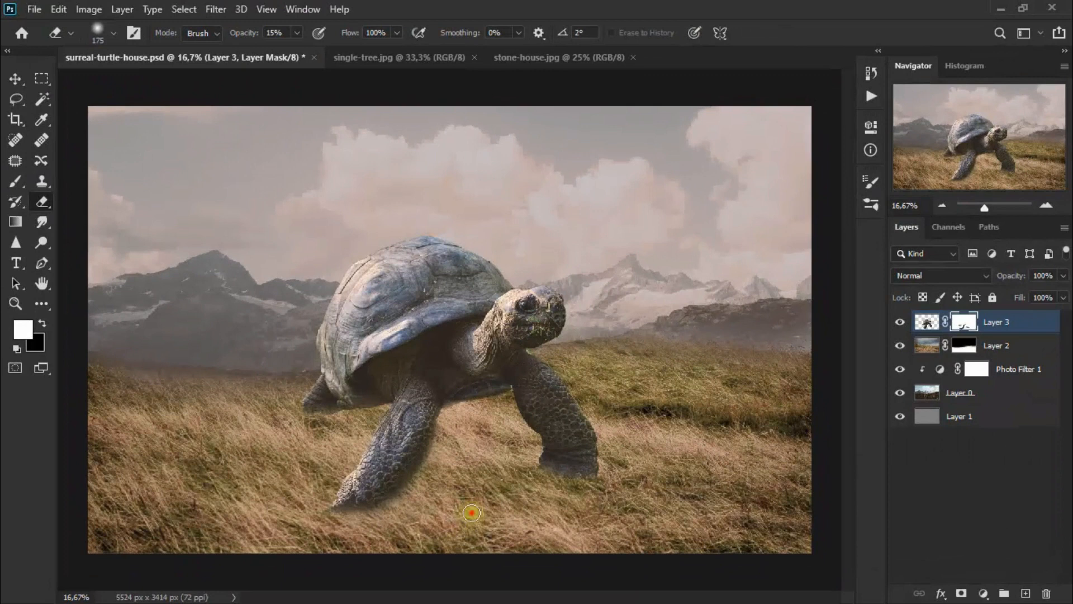
{"action": "mouse_move", "coordinate": [472, 511]}
{"action": "left_mouse_down"}
{"action": "mouse_move", "coordinate": [453, 434]}
{"action": "mouse_move", "coordinate": [470, 477]}
{"action": "left_mouse_up"}
{"action": "mouse_move", "coordinate": [460, 433]}
{"action": "left_mouse_down"}
{"action": "mouse_move", "coordinate": [469, 497]}
{"action": "mouse_move", "coordinate": [448, 429]}
{"action": "mouse_move", "coordinate": [474, 498]}
{"action": "mouse_move", "coordinate": [459, 526]}
{"action": "left_mouse_up"}
{"action": "left_click_drag", "start_coordinate": [460, 444], "coordinate": [471, 526]}
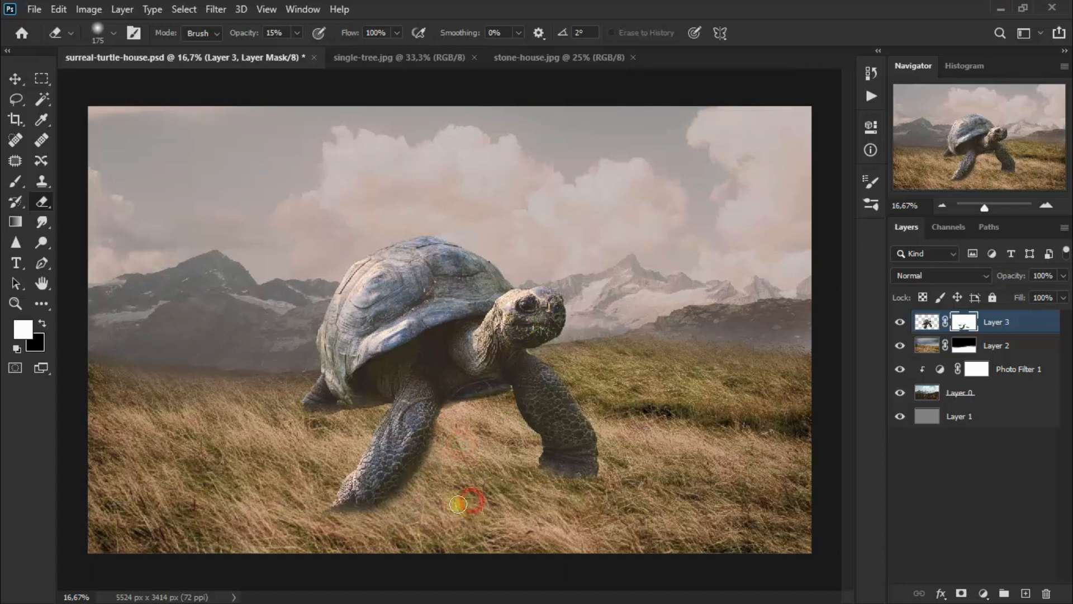
Step: Add a Channel Mixer adjustment layer above the turtle and clip it to Layer 3
{"action": "left_click", "coordinate": [16, 78]}
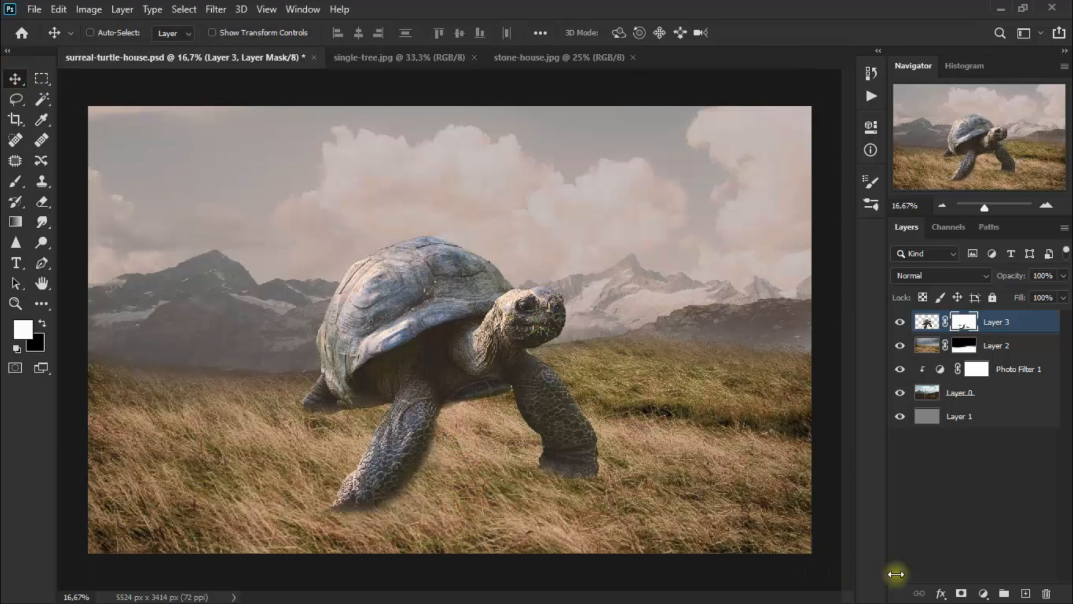
{"action": "left_click", "coordinate": [983, 594]}
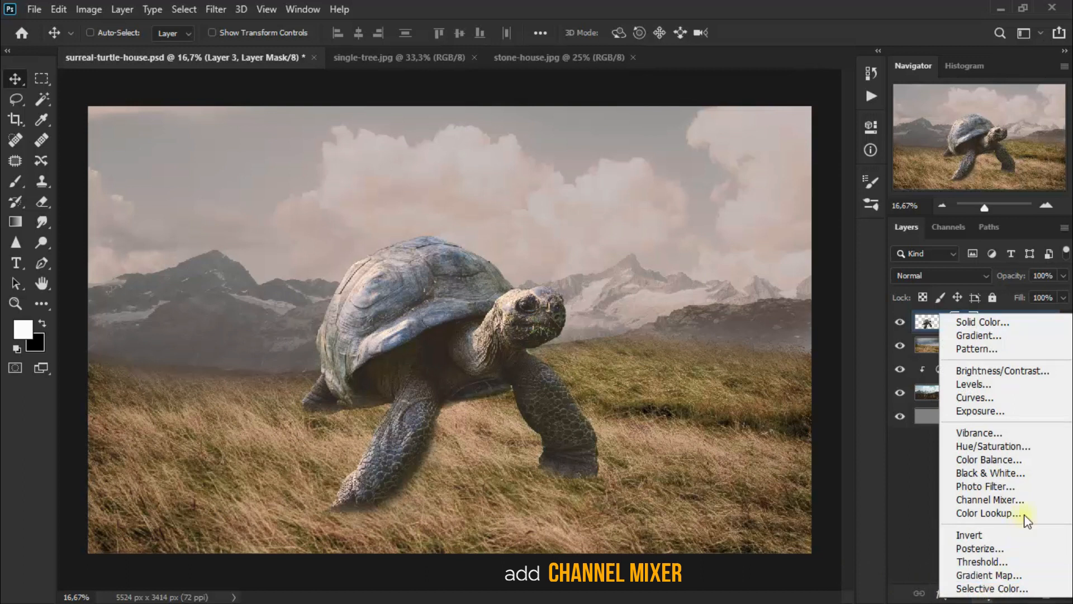
{"action": "left_click", "coordinate": [990, 499]}
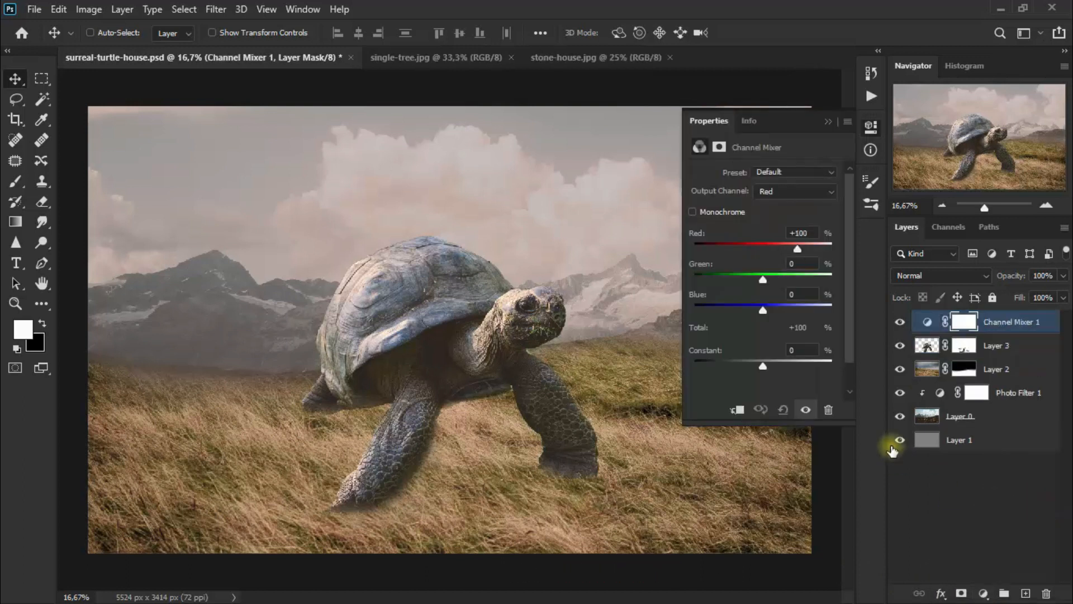
{"action": "left_click", "coordinate": [738, 412]}
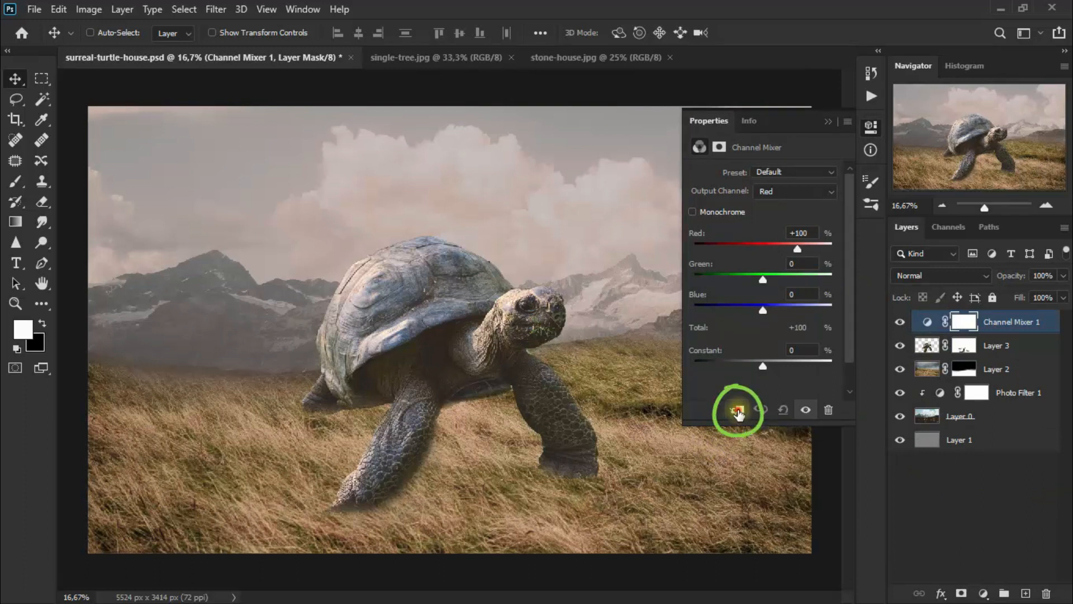
{"action": "left_click", "coordinate": [737, 412]}
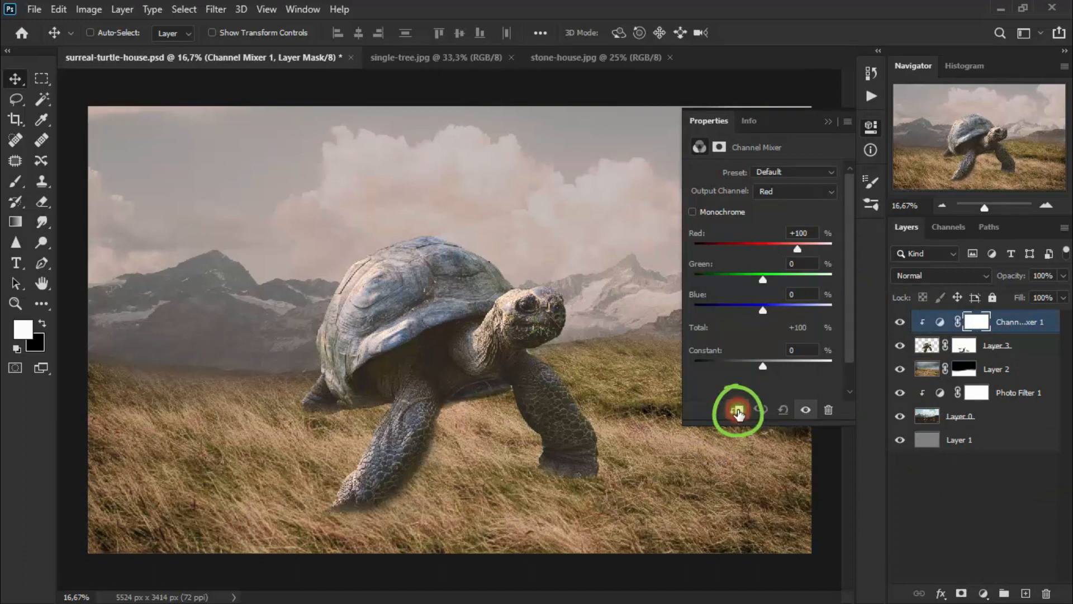
Step: Apply the Black & White with Orange Filter (RGB) preset to the Channel Mixer and set its blending mode to Luminosity
{"action": "left_click", "coordinate": [805, 172]}
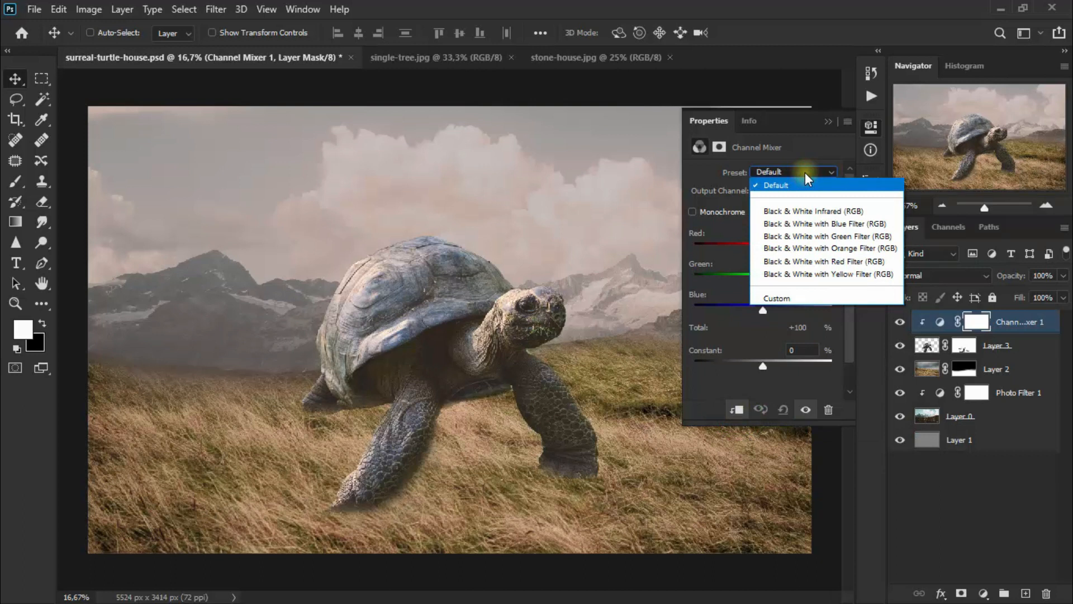
{"action": "left_click", "coordinate": [890, 249]}
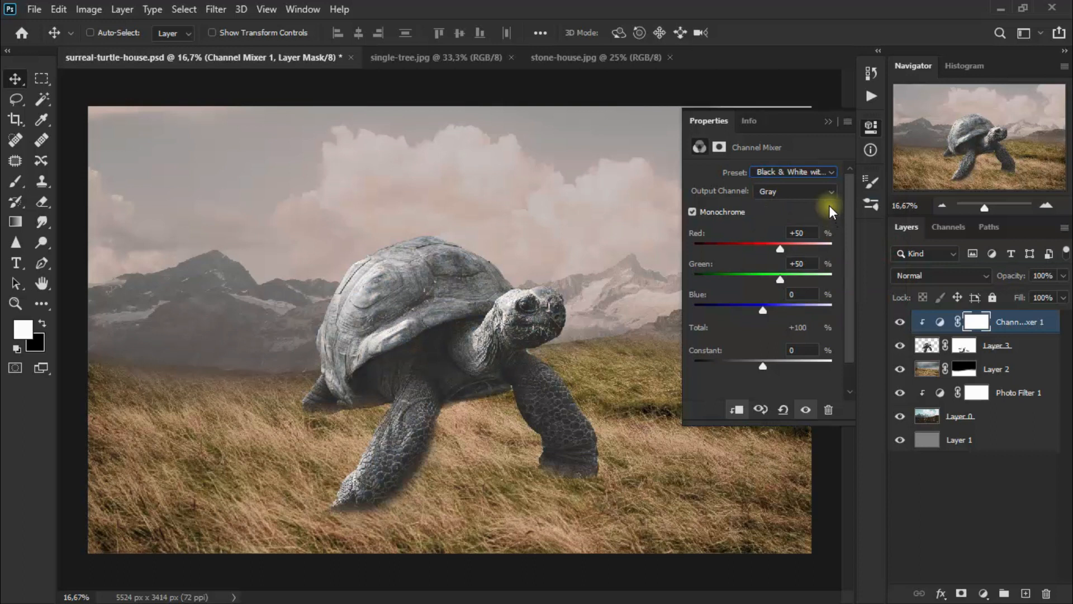
{"action": "left_click", "coordinate": [831, 122]}
{"action": "left_click", "coordinate": [921, 276]}
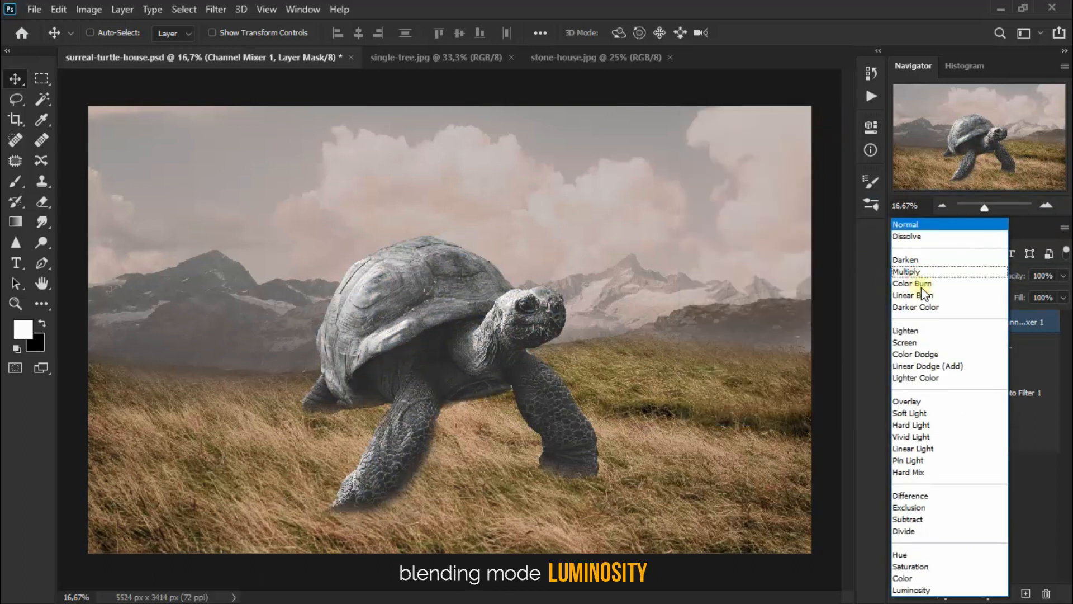
{"action": "left_click", "coordinate": [928, 589]}
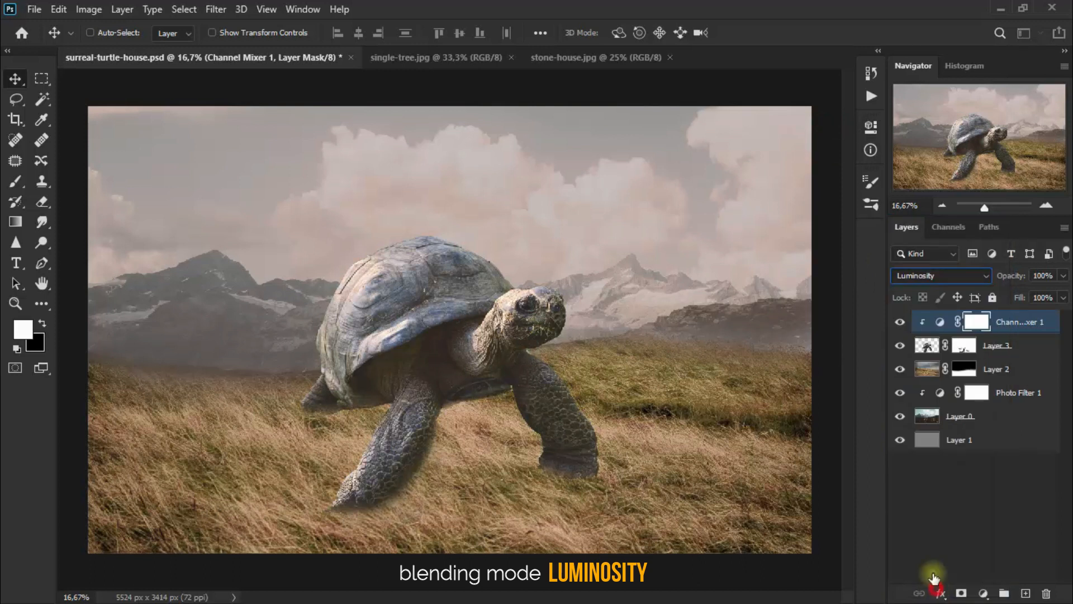
Step: Check the Channel Mixer effect by toggling it, add a Color Balance adjustment layer above it and clip it to the turtle
{"action": "left_click", "coordinate": [900, 323]}
{"action": "left_click", "coordinate": [900, 322]}
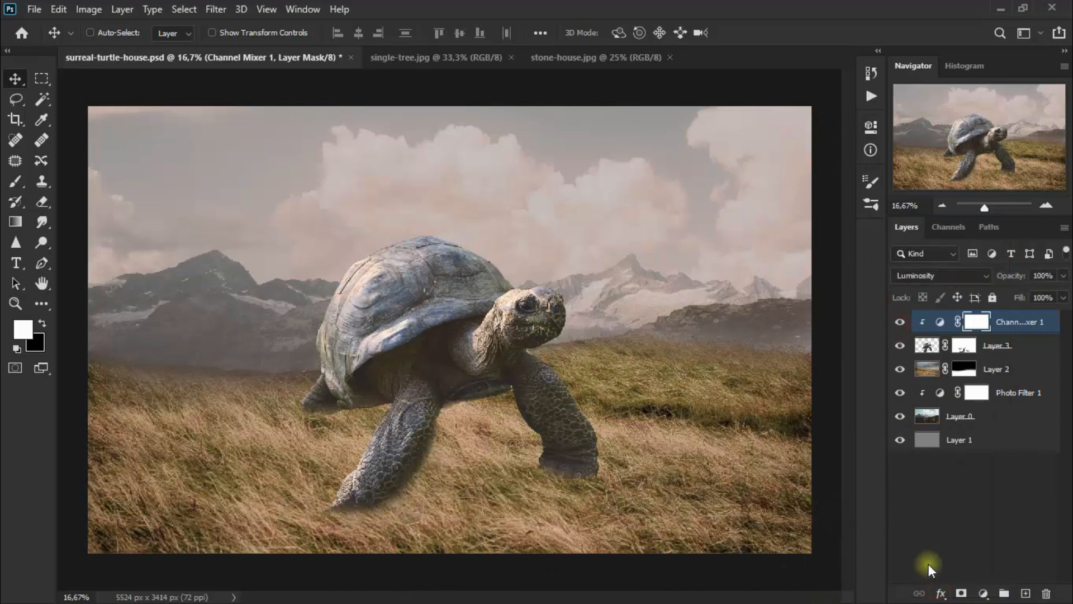
{"action": "left_click", "coordinate": [985, 594]}
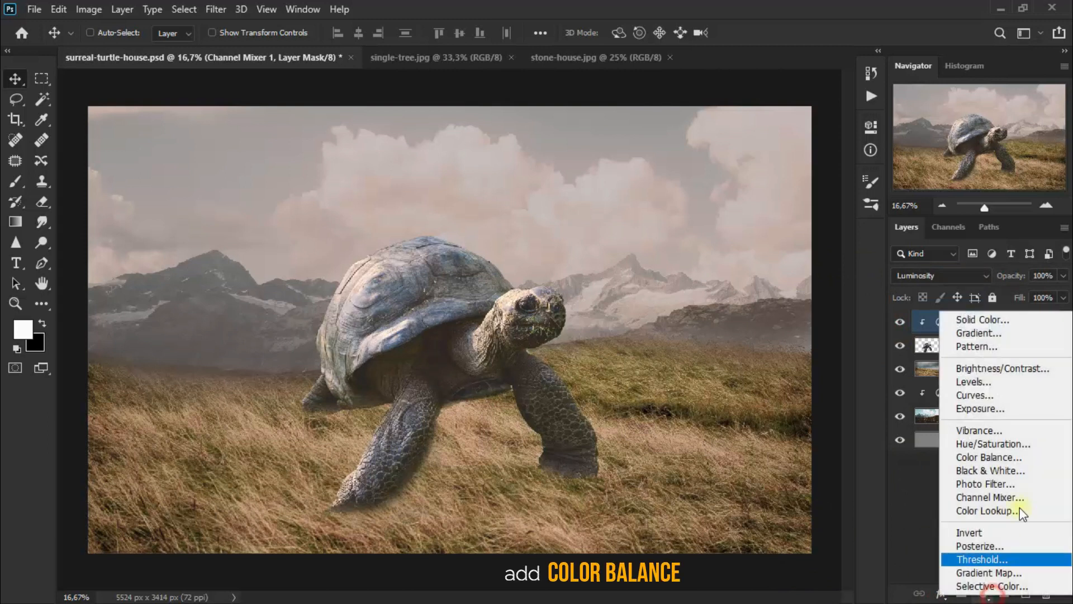
{"action": "left_click", "coordinate": [1025, 458]}
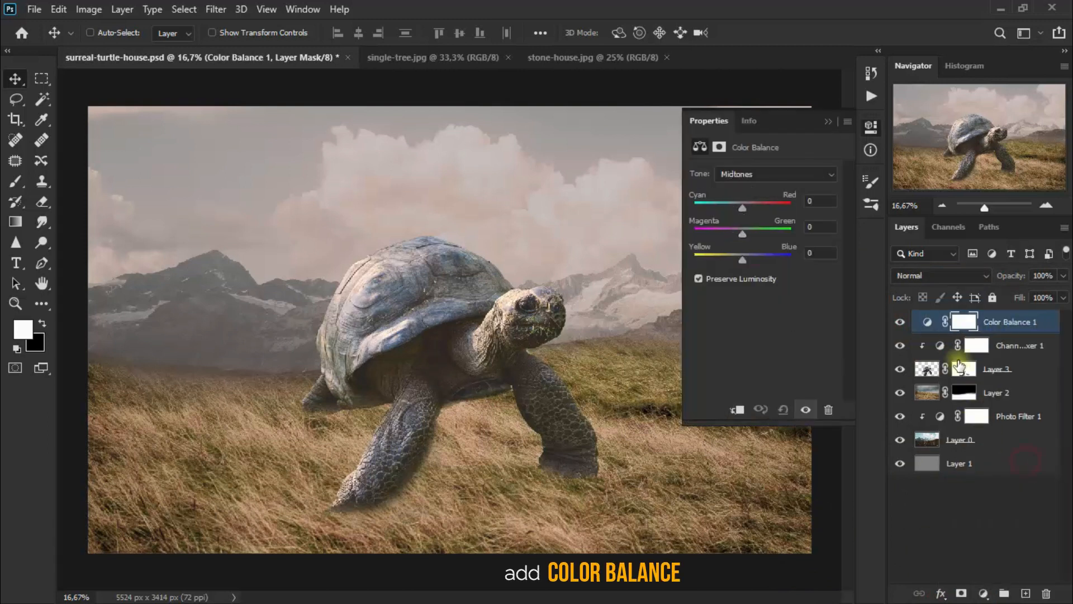
{"action": "left_click", "coordinate": [736, 408]}
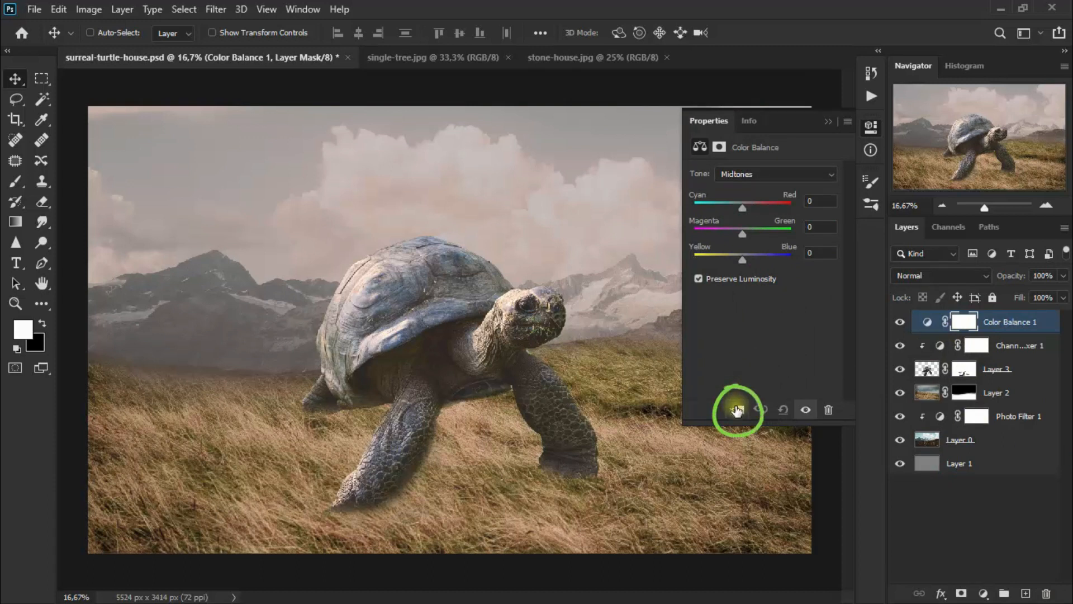
{"action": "left_click", "coordinate": [736, 409]}
Step: Set the Color Balance highlights to +25 for Cyan–Red and -15 for Magenta–Green
{"action": "left_click", "coordinate": [797, 172]}
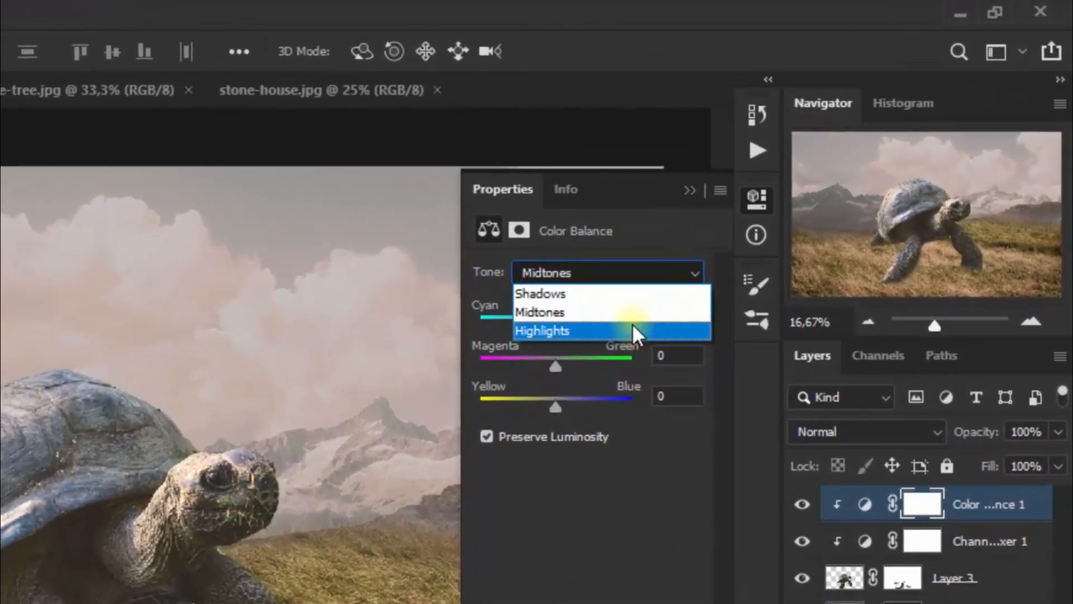
{"action": "left_click", "coordinate": [634, 327]}
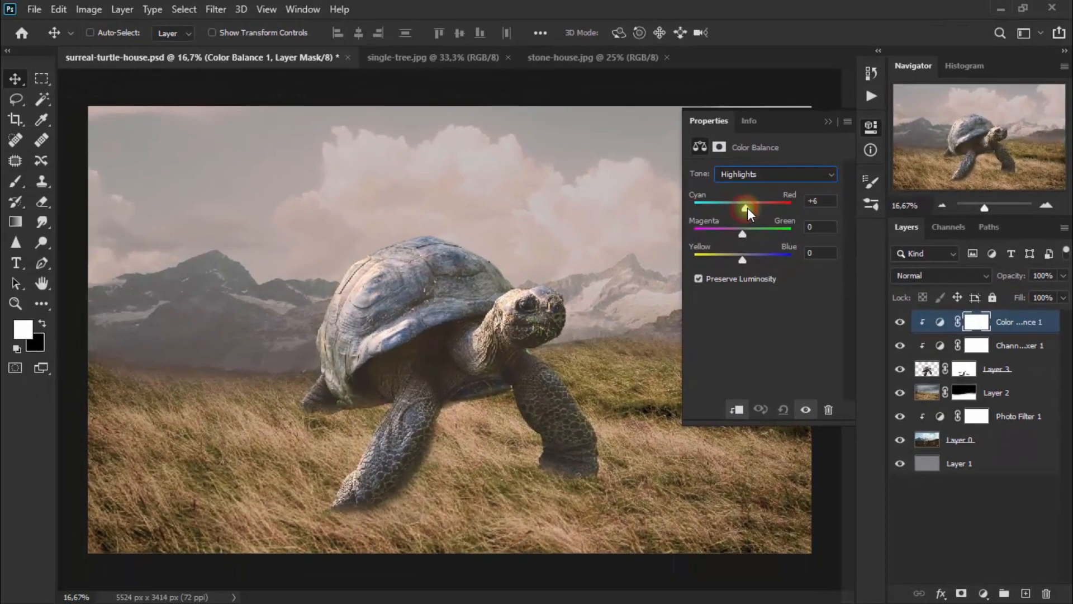
{"action": "left_click_drag", "start_coordinate": [697, 239], "coordinate": [704, 240]}
{"action": "left_click", "coordinate": [819, 200]}
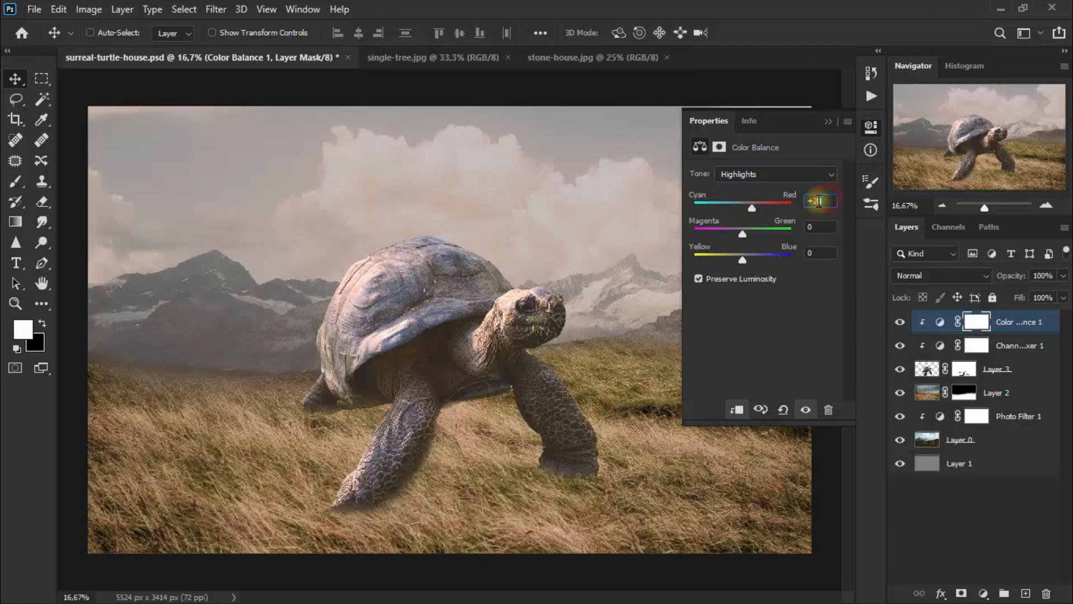
{"action": "type", "text": "5"}
{"action": "left_click_drag", "start_coordinate": [743, 237], "coordinate": [733, 236]}
{"action": "left_click", "coordinate": [814, 228]}
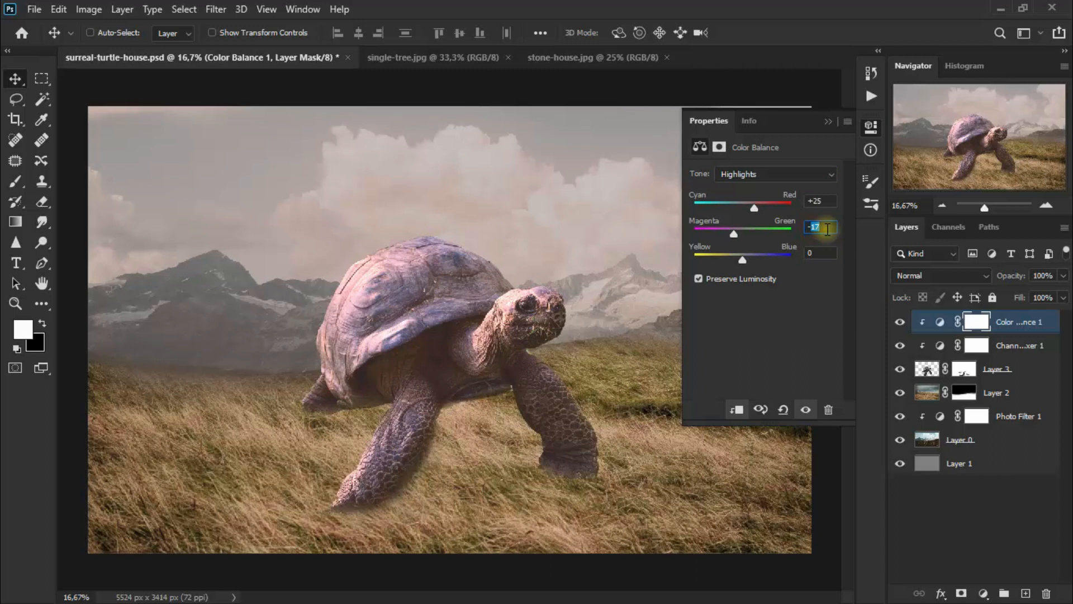
{"action": "type", "text": "-15"}
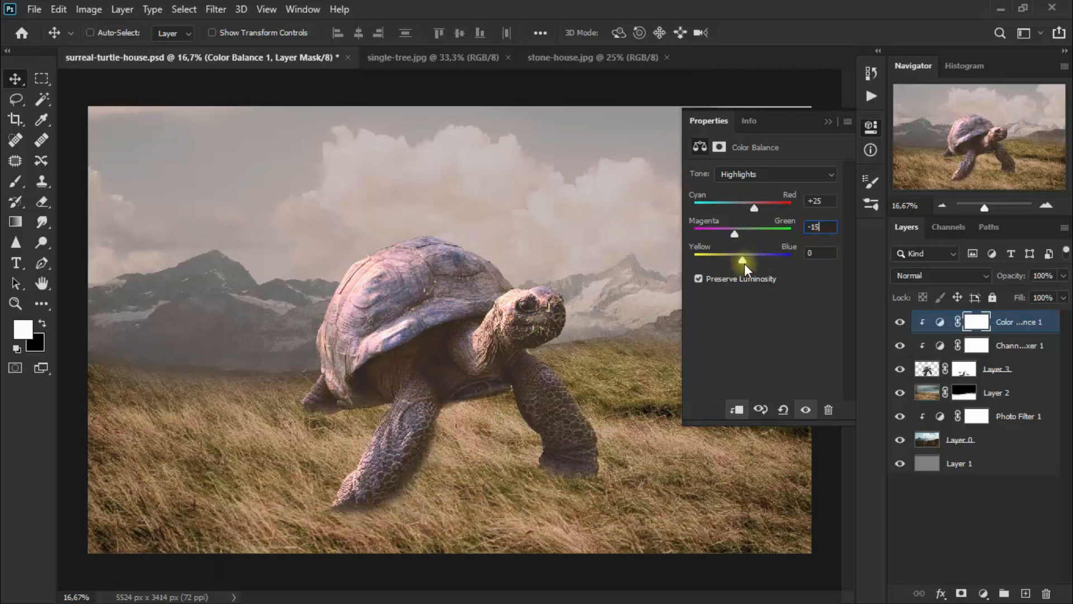
Step: Shift the highlights' Yellow–Blue value to -98 and close the Color Balance settings
{"action": "left_click_drag", "start_coordinate": [745, 264], "coordinate": [696, 265]}
{"action": "left_click", "coordinate": [811, 256]}
{"action": "mouse_move", "coordinate": [836, 250]}
{"action": "left_mouse_down"}
{"action": "mouse_move", "coordinate": [813, 254]}
{"action": "mouse_move", "coordinate": [835, 255]}
{"action": "left_mouse_up"}
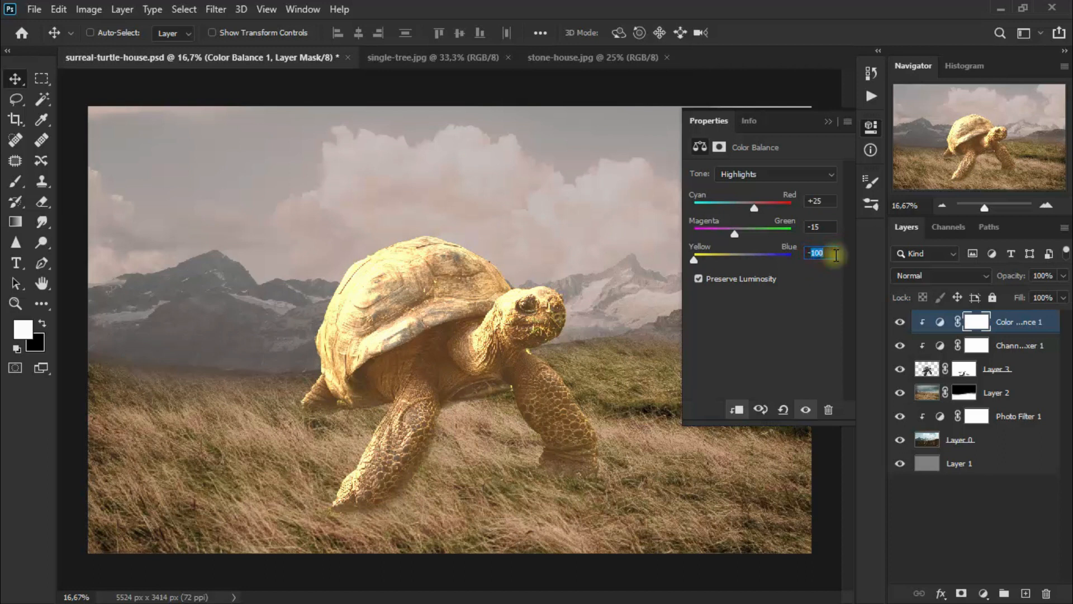
{"action": "type", "text": "-98"}
{"action": "left_click", "coordinate": [829, 124]}
Step: Set the Color Balance layer's blending mode to Color Dodge and compare the turtle with and without it
{"action": "left_click", "coordinate": [930, 277]}
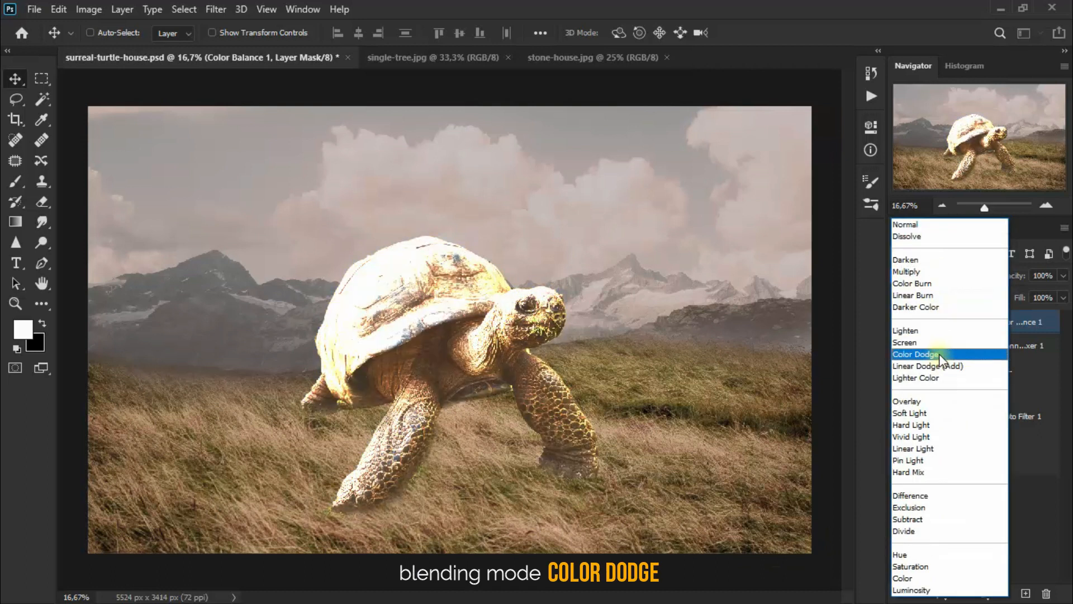
{"action": "left_click", "coordinate": [939, 354]}
{"action": "left_click", "coordinate": [896, 329]}
{"action": "left_click", "coordinate": [900, 322]}
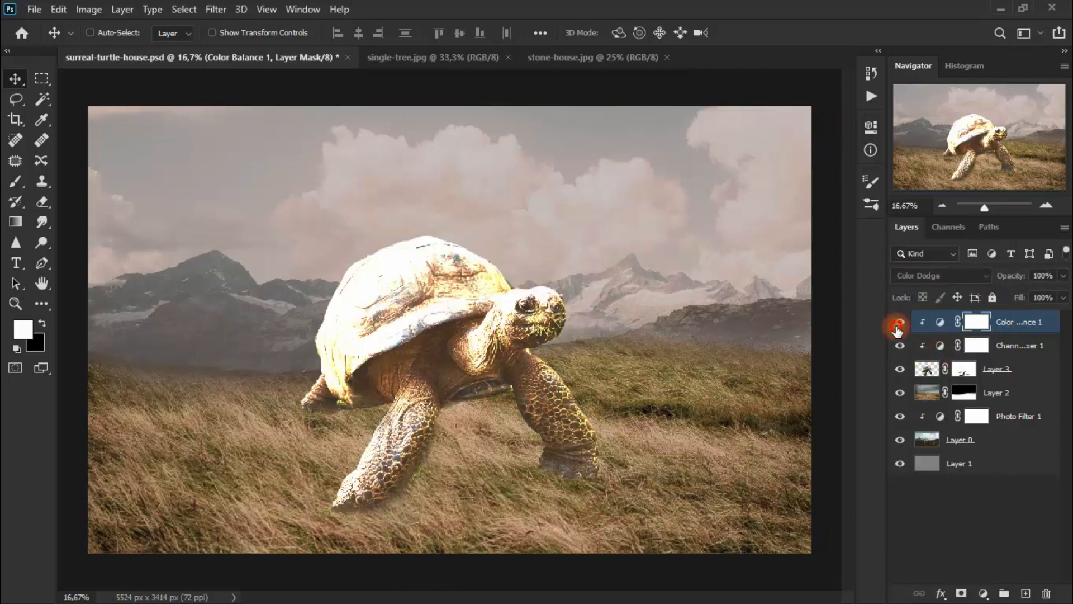
Step: Mask the Color Balance glow off the turtle's shell, head and neck with a soft 400 px Eraser at 15% opacity
{"action": "left_click", "coordinate": [46, 205]}
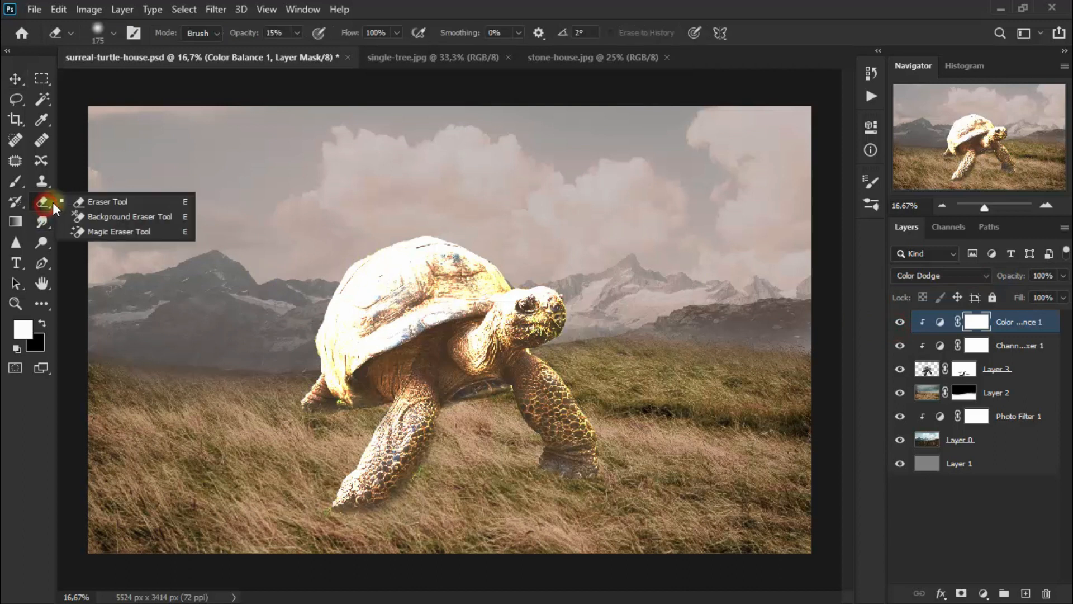
{"action": "left_click", "coordinate": [156, 199]}
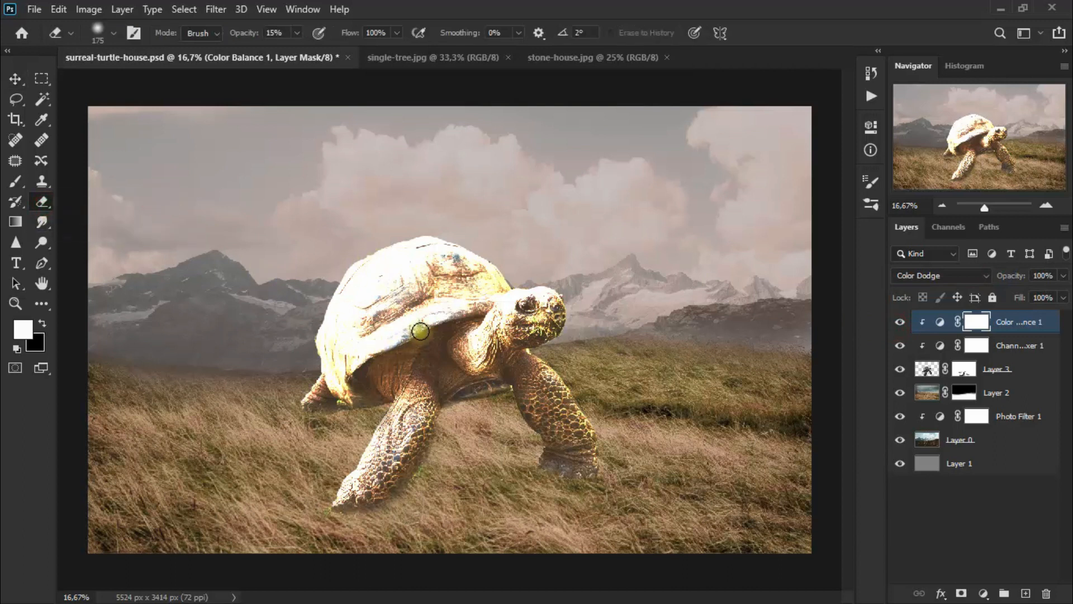
{"action": "key", "text": "bracketright"}
{"action": "key", "text": "bracketright"}
{"action": "key", "text": "bracketright"}
{"action": "key", "text": "bracketright"}
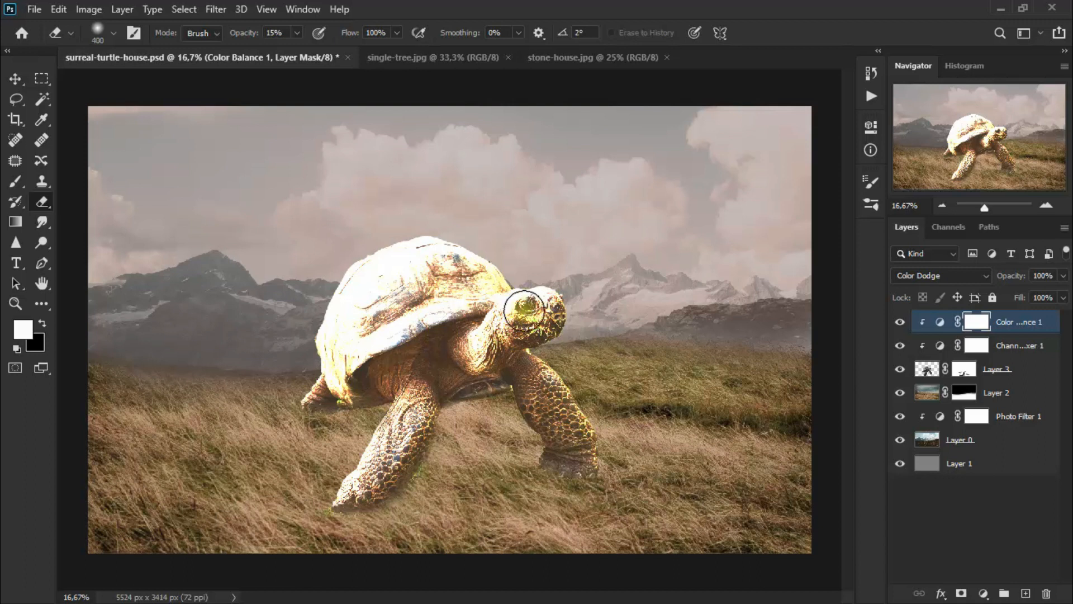
{"action": "mouse_move", "coordinate": [524, 310]}
{"action": "left_mouse_down"}
{"action": "mouse_move", "coordinate": [546, 302]}
{"action": "mouse_move", "coordinate": [472, 330]}
{"action": "left_mouse_up"}
{"action": "left_click_drag", "start_coordinate": [466, 311], "coordinate": [391, 330]}
{"action": "mouse_move", "coordinate": [347, 343]}
{"action": "left_mouse_down"}
{"action": "mouse_move", "coordinate": [324, 362]}
{"action": "mouse_move", "coordinate": [371, 324]}
{"action": "left_mouse_up"}
{"action": "mouse_move", "coordinate": [378, 297]}
{"action": "left_mouse_down"}
{"action": "mouse_move", "coordinate": [367, 269]}
{"action": "mouse_move", "coordinate": [378, 252]}
{"action": "left_mouse_up"}
{"action": "mouse_move", "coordinate": [438, 249]}
{"action": "left_mouse_down"}
{"action": "mouse_move", "coordinate": [464, 267]}
{"action": "mouse_move", "coordinate": [402, 285]}
{"action": "left_mouse_up"}
{"action": "left_click_drag", "start_coordinate": [386, 301], "coordinate": [358, 330]}
{"action": "left_click_drag", "start_coordinate": [335, 383], "coordinate": [330, 305]}
{"action": "mouse_move", "coordinate": [378, 277]}
{"action": "left_mouse_down"}
{"action": "mouse_move", "coordinate": [405, 257]}
{"action": "mouse_move", "coordinate": [474, 273]}
{"action": "left_mouse_up"}
{"action": "left_click_drag", "start_coordinate": [431, 287], "coordinate": [359, 269]}
{"action": "mouse_move", "coordinate": [354, 297]}
{"action": "left_mouse_down"}
{"action": "mouse_move", "coordinate": [341, 313]}
{"action": "mouse_move", "coordinate": [444, 276]}
{"action": "left_mouse_up"}
{"action": "mouse_move", "coordinate": [492, 277]}
{"action": "left_mouse_down"}
{"action": "mouse_move", "coordinate": [370, 292]}
{"action": "mouse_move", "coordinate": [336, 308]}
{"action": "mouse_move", "coordinate": [425, 269]}
{"action": "left_mouse_up"}
{"action": "left_click_drag", "start_coordinate": [392, 280], "coordinate": [447, 279]}
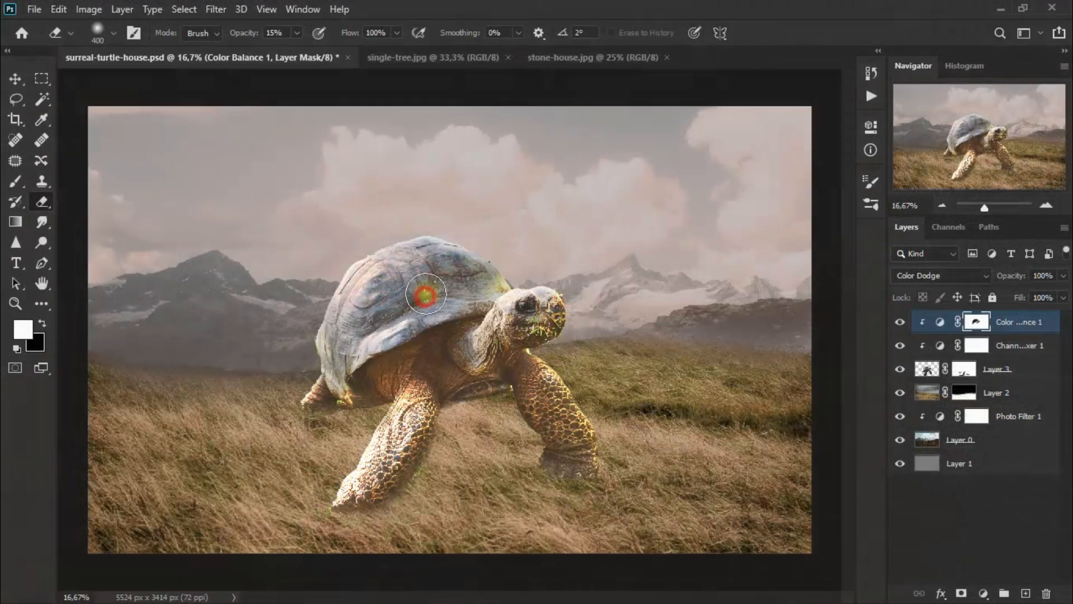
{"action": "left_click", "coordinate": [16, 79]}
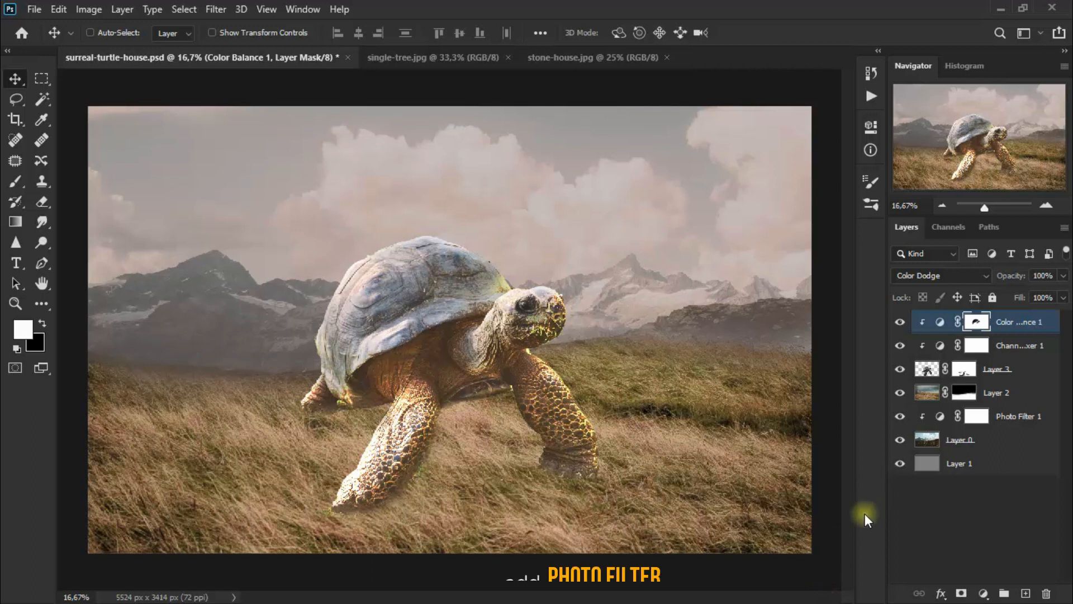
Step: Add a Photo Filter adjustment layer above the Color Balance and clip it to the turtle
{"action": "left_click", "coordinate": [984, 594]}
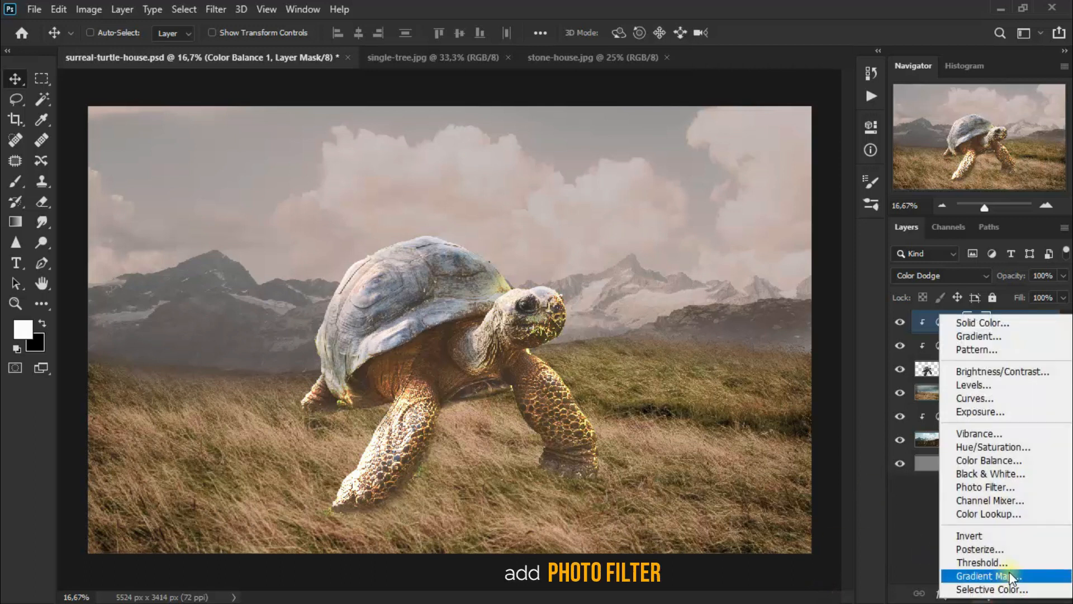
{"action": "left_click", "coordinate": [1029, 487]}
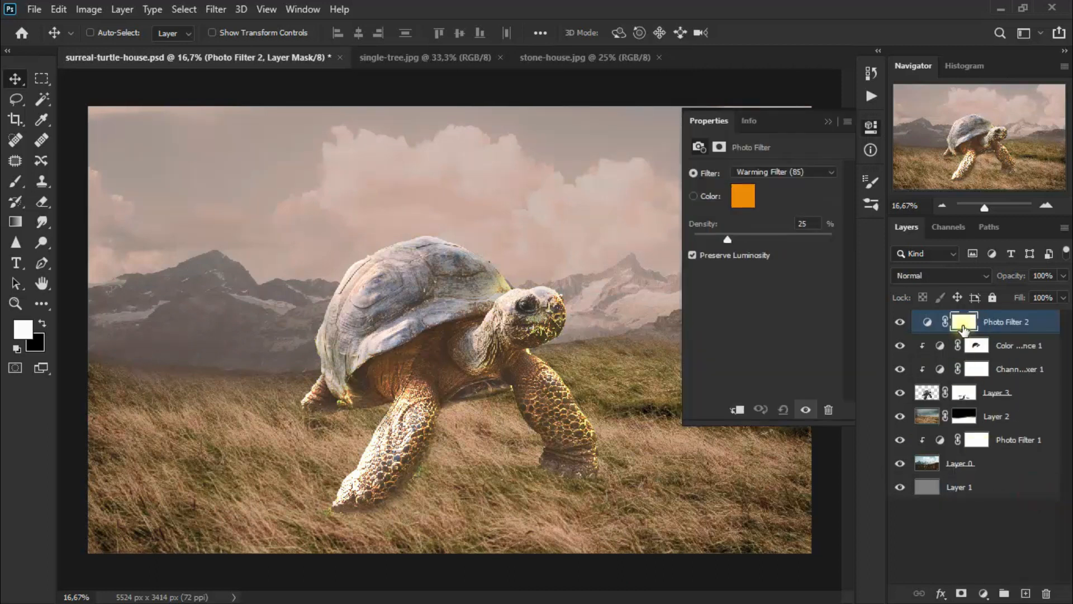
{"action": "left_click", "coordinate": [737, 412]}
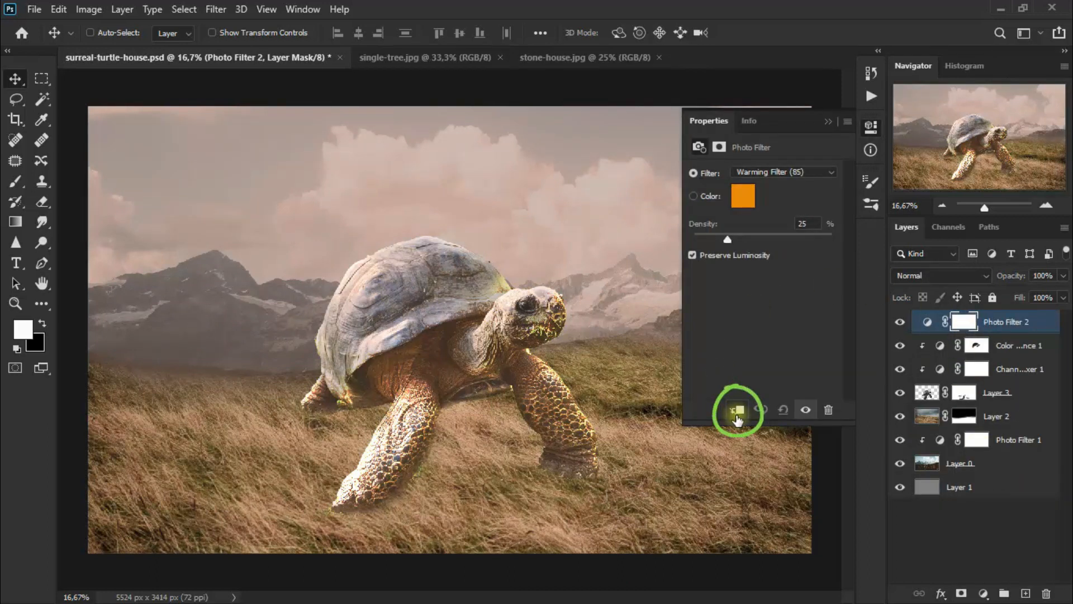
{"action": "left_click", "coordinate": [736, 414]}
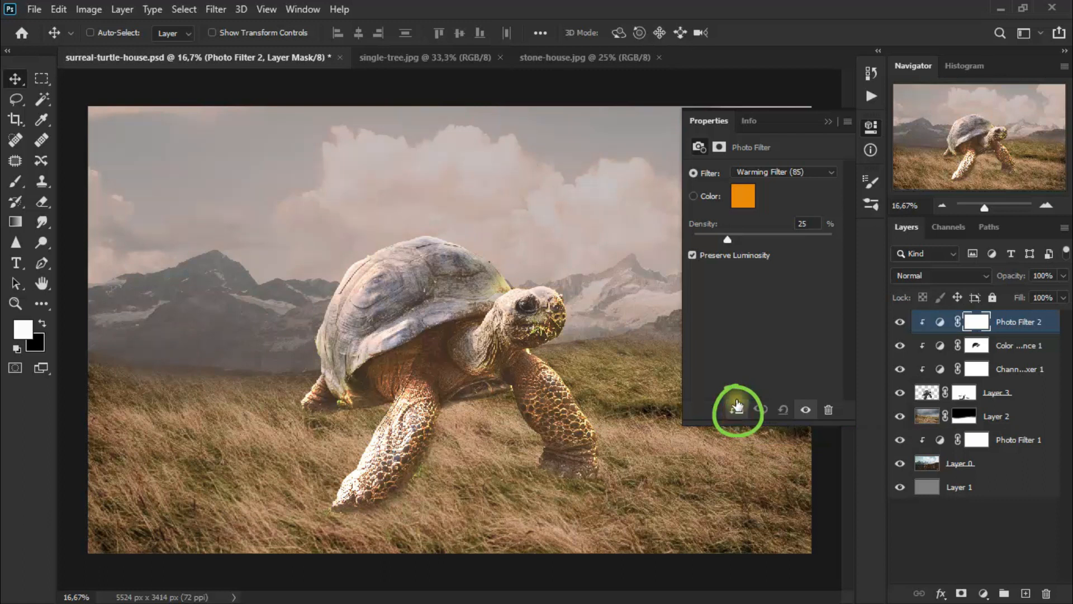
Step: Set the new Photo Filter to Warming Filter (81) with a density of 98%
{"action": "left_click", "coordinate": [793, 173]}
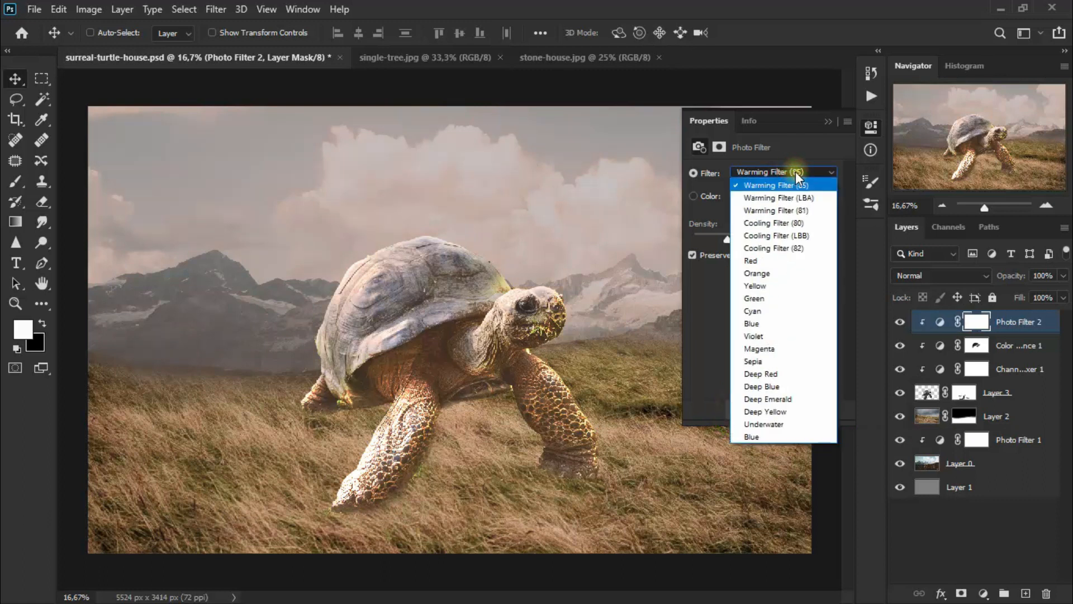
{"action": "left_click", "coordinate": [816, 219]}
{"action": "left_click_drag", "start_coordinate": [730, 241], "coordinate": [812, 240]}
{"action": "left_click", "coordinate": [810, 223]}
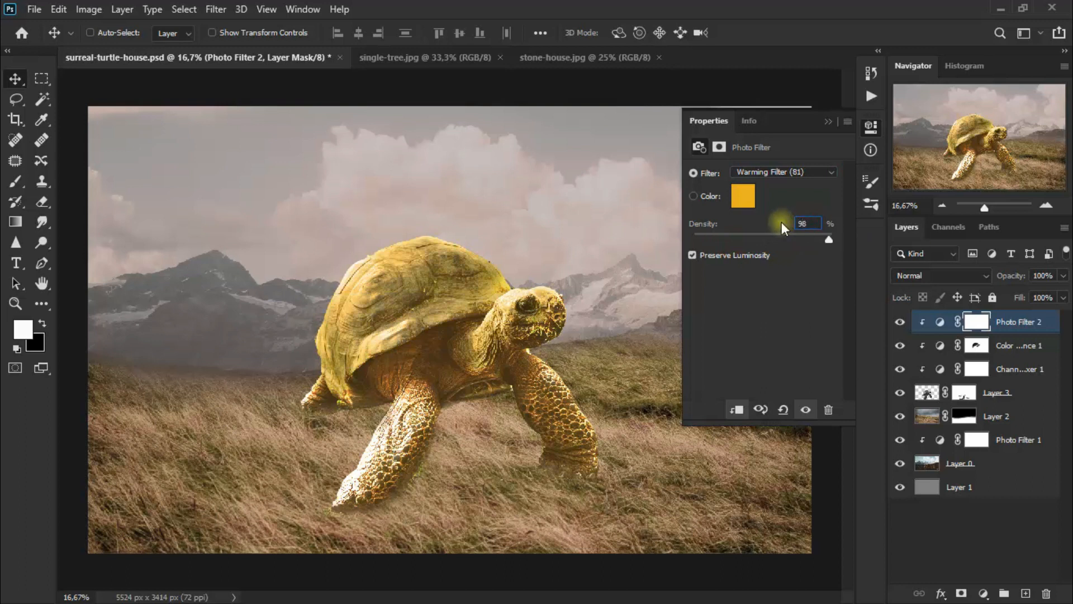
{"action": "left_click", "coordinate": [830, 126]}
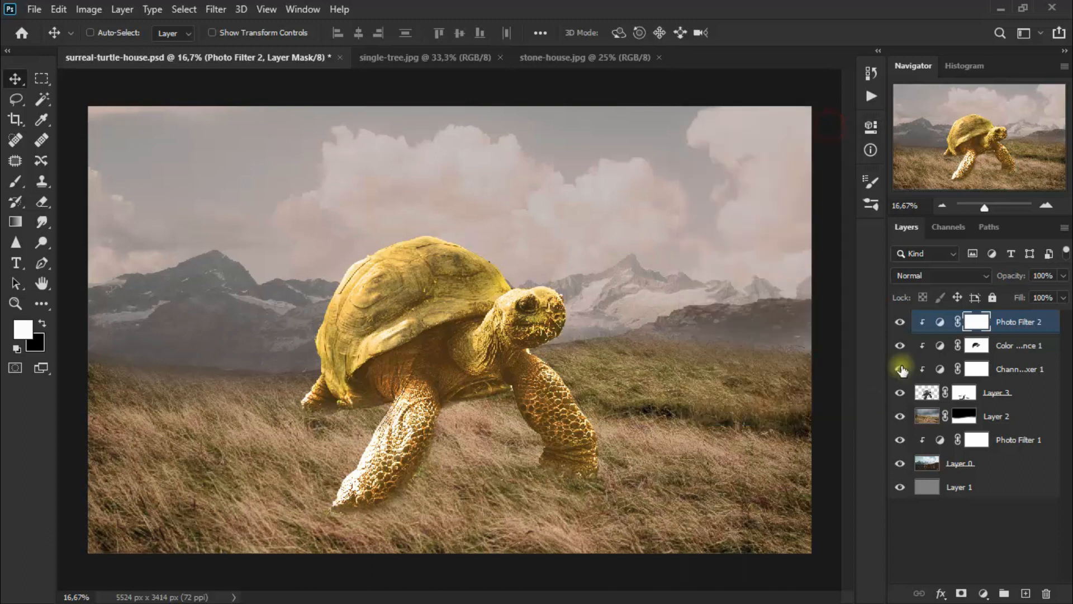
Step: Change the turtle's Photo Filter blending mode to Soft Light and compare the result with the filter hidden
{"action": "left_click", "coordinate": [920, 276]}
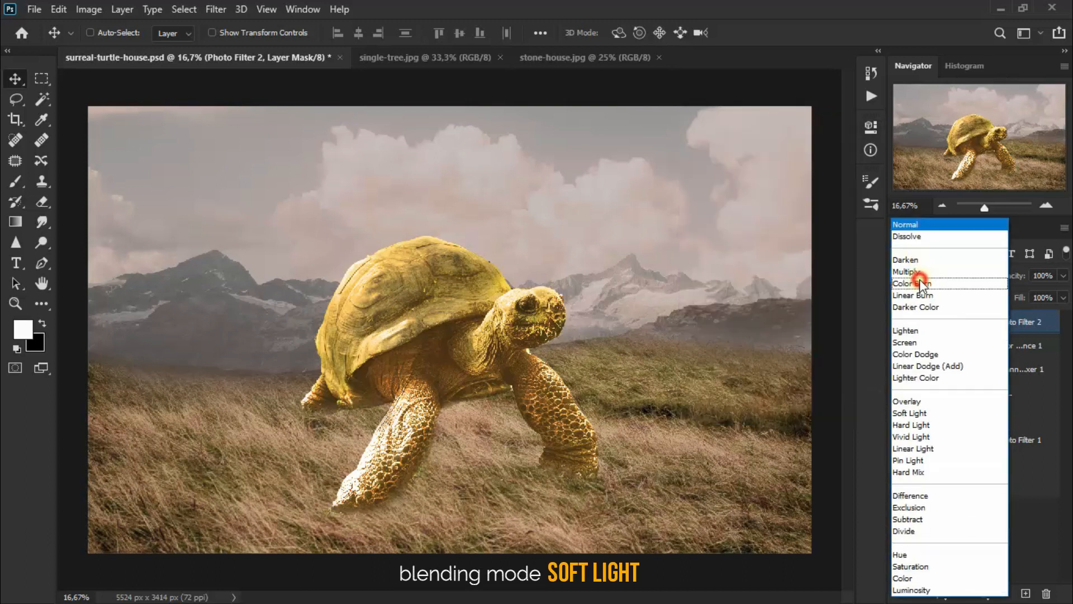
{"action": "left_click", "coordinate": [920, 414]}
{"action": "left_click", "coordinate": [900, 322]}
{"action": "left_click", "coordinate": [900, 322]}
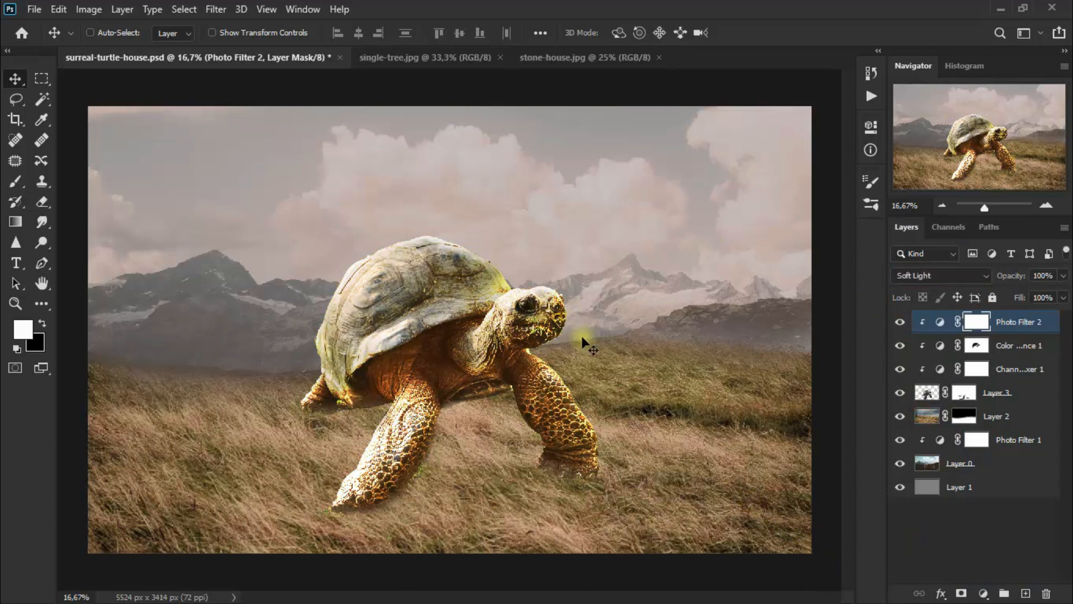
Step: Create a new layer above Layer 2 and paint a black (000000) shadow beneath the turtle with a soft 400 px Brush at 41% opacity
{"action": "left_click", "coordinate": [1014, 419]}
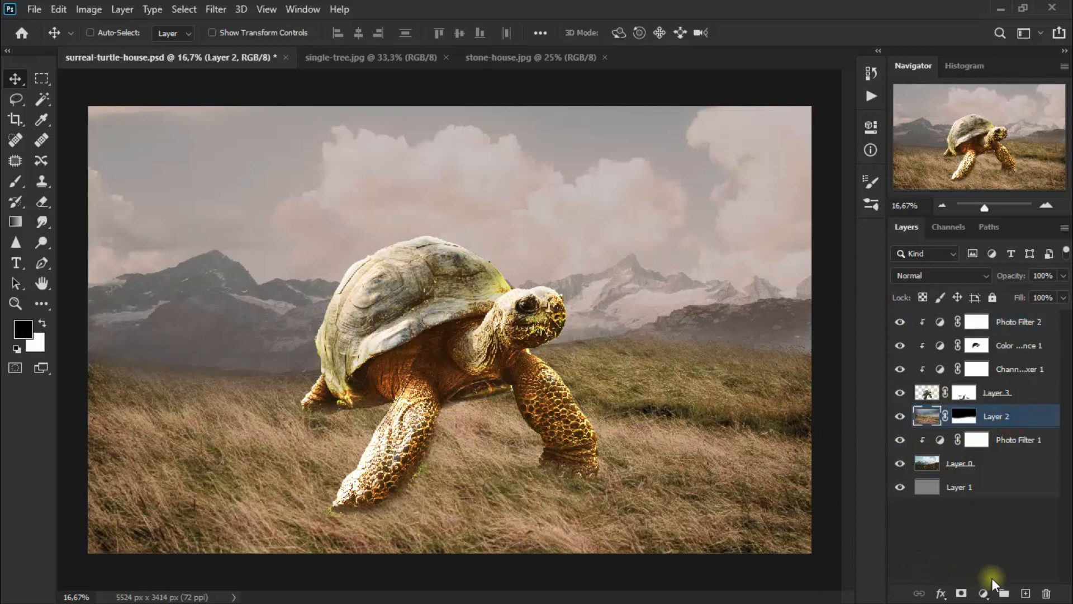
{"action": "left_click", "coordinate": [1026, 593]}
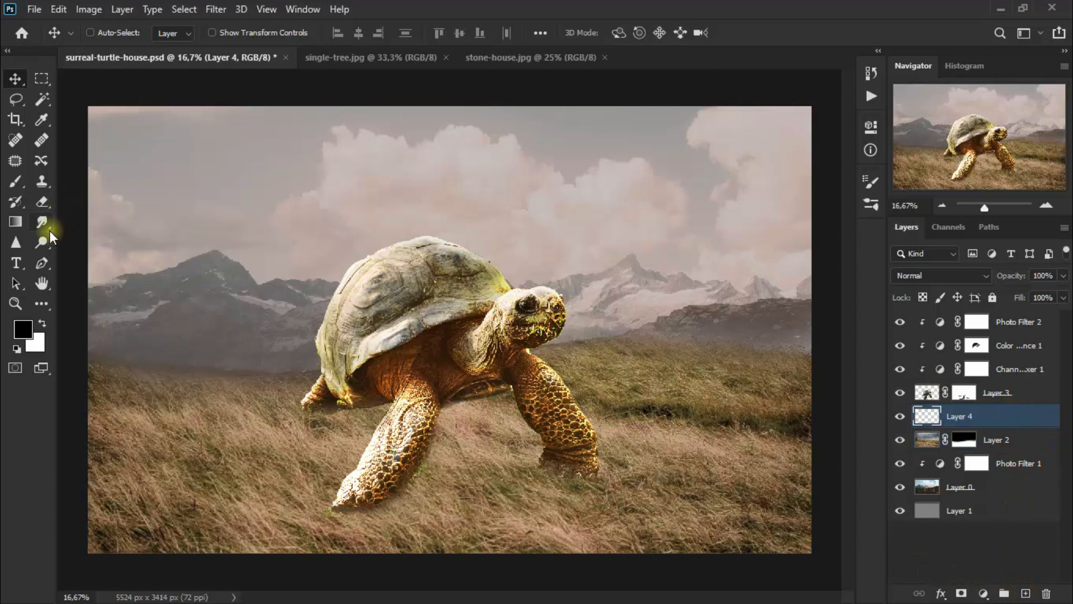
{"action": "left_click", "coordinate": [25, 186]}
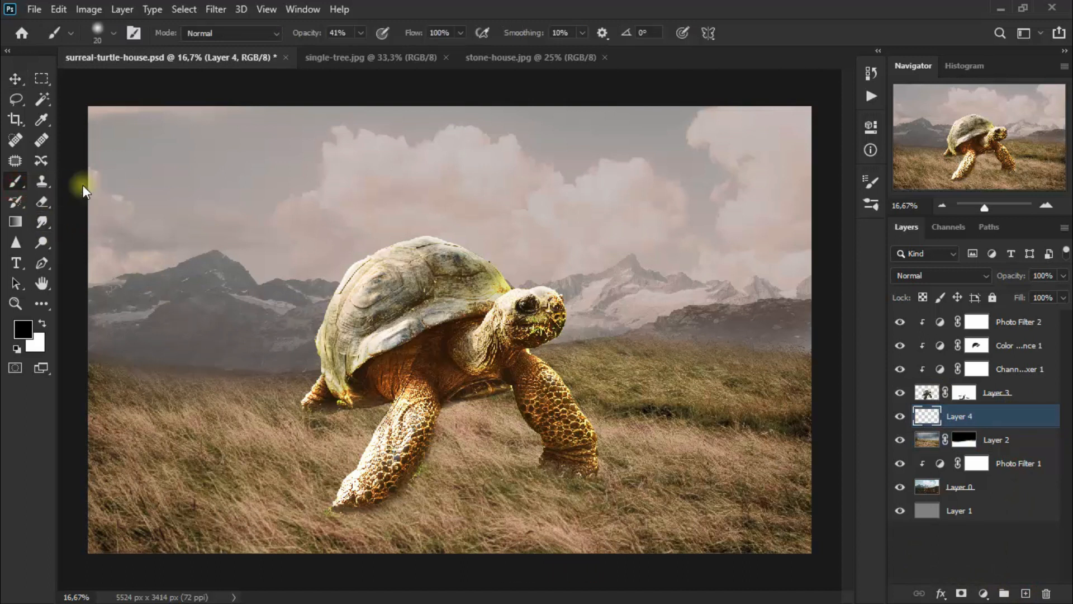
{"action": "key", "text": "d"}
{"action": "left_click", "coordinate": [23, 330]}
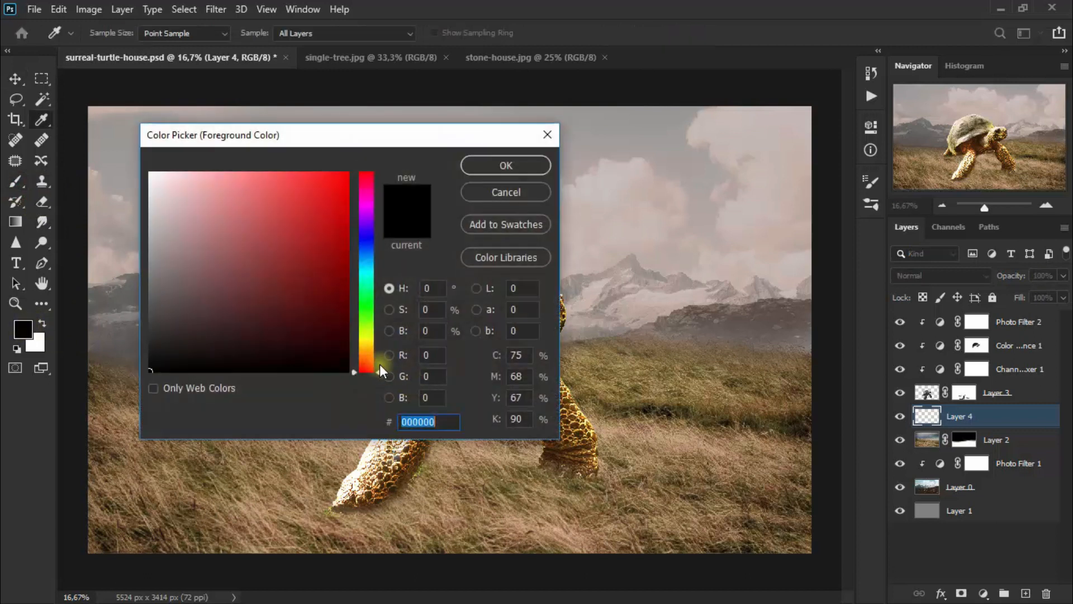
{"action": "left_click", "coordinate": [514, 172]}
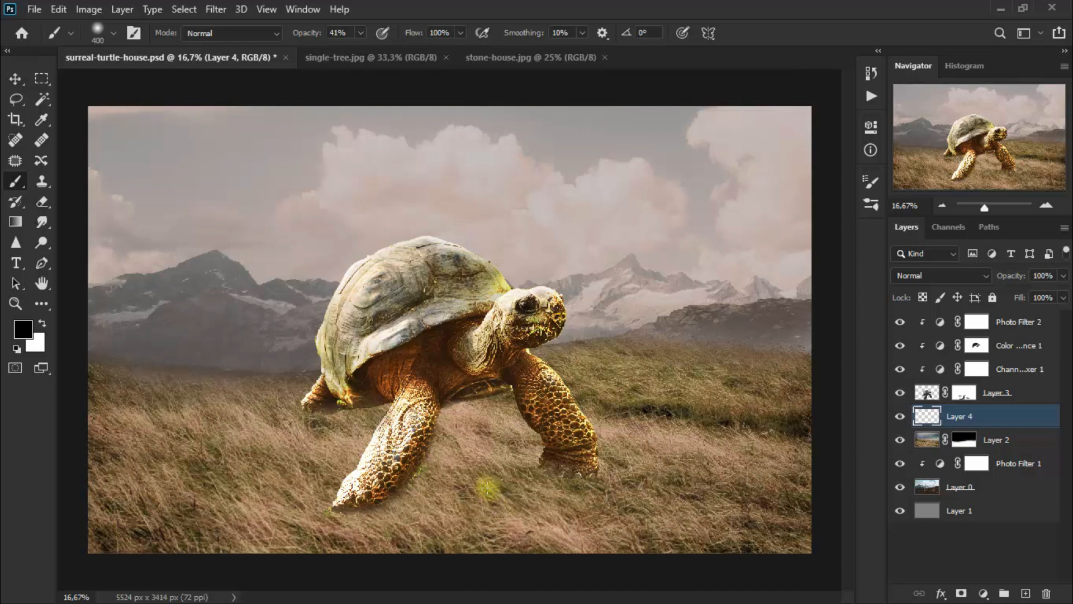
{"action": "mouse_move", "coordinate": [524, 467]}
{"action": "left_mouse_down"}
{"action": "mouse_move", "coordinate": [443, 489]}
{"action": "mouse_move", "coordinate": [479, 436]}
{"action": "left_mouse_up"}
{"action": "left_click_drag", "start_coordinate": [412, 424], "coordinate": [358, 430]}
{"action": "mouse_move", "coordinate": [522, 469]}
{"action": "left_mouse_down"}
{"action": "mouse_move", "coordinate": [447, 487]}
{"action": "mouse_move", "coordinate": [462, 486]}
{"action": "mouse_move", "coordinate": [433, 453]}
{"action": "mouse_move", "coordinate": [510, 438]}
{"action": "mouse_move", "coordinate": [372, 480]}
{"action": "mouse_move", "coordinate": [498, 414]}
{"action": "left_mouse_up"}
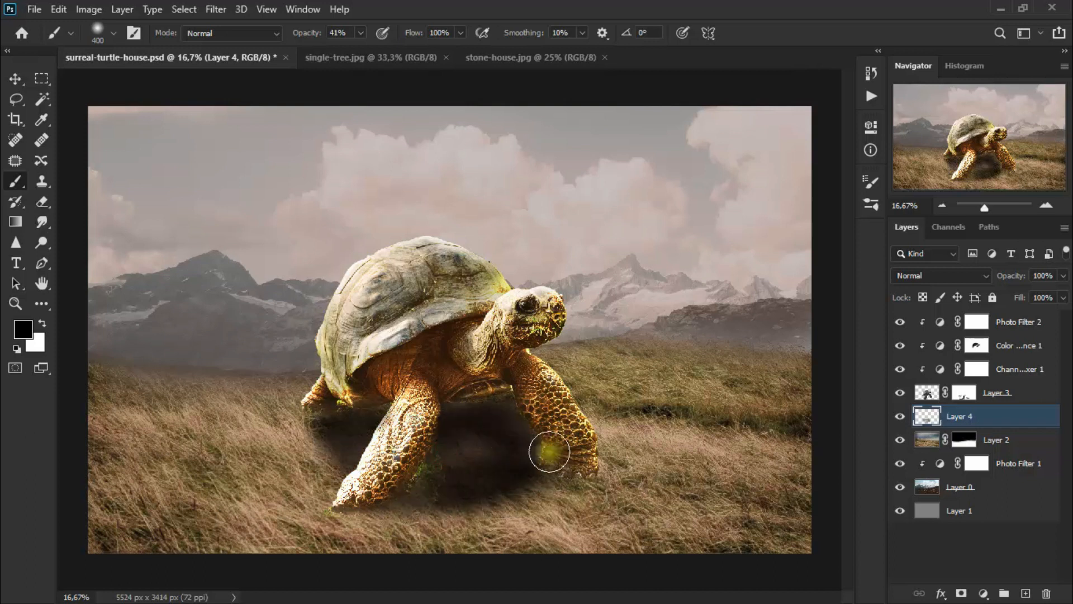
{"action": "left_click_drag", "start_coordinate": [491, 451], "coordinate": [492, 412]}
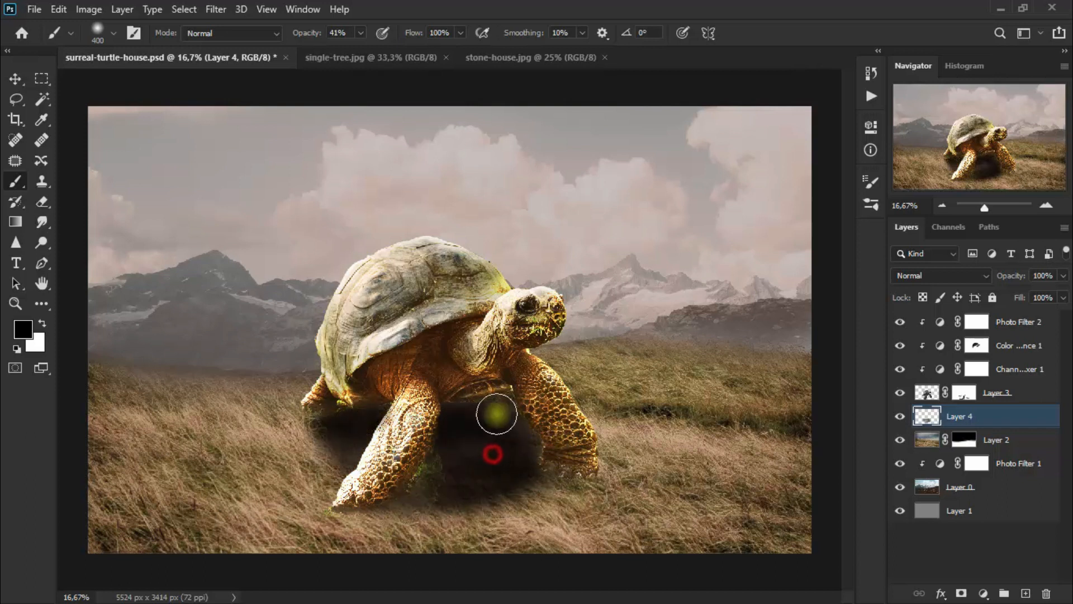
Step: Set the ground shadow layer's blending mode to Soft Light and compare the result with the layer hidden
{"action": "left_click", "coordinate": [931, 274]}
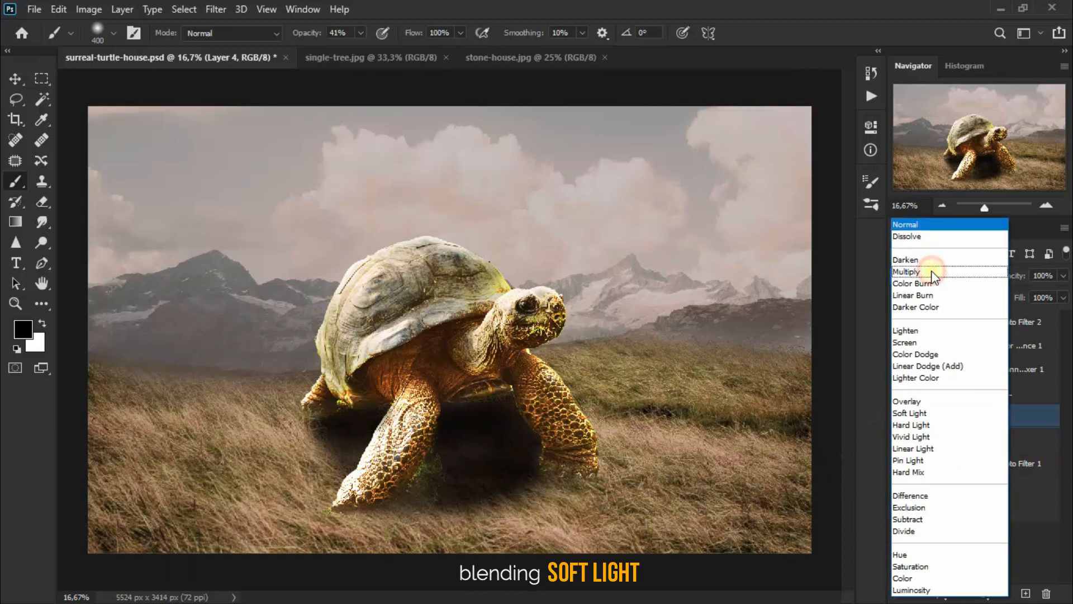
{"action": "left_click", "coordinate": [932, 417]}
{"action": "left_click", "coordinate": [900, 416]}
{"action": "left_click", "coordinate": [900, 417]}
Step: Lower the ground shadow layer's opacity to 83% and compare the image with the layer hidden and shown
{"action": "left_click", "coordinate": [1063, 275]}
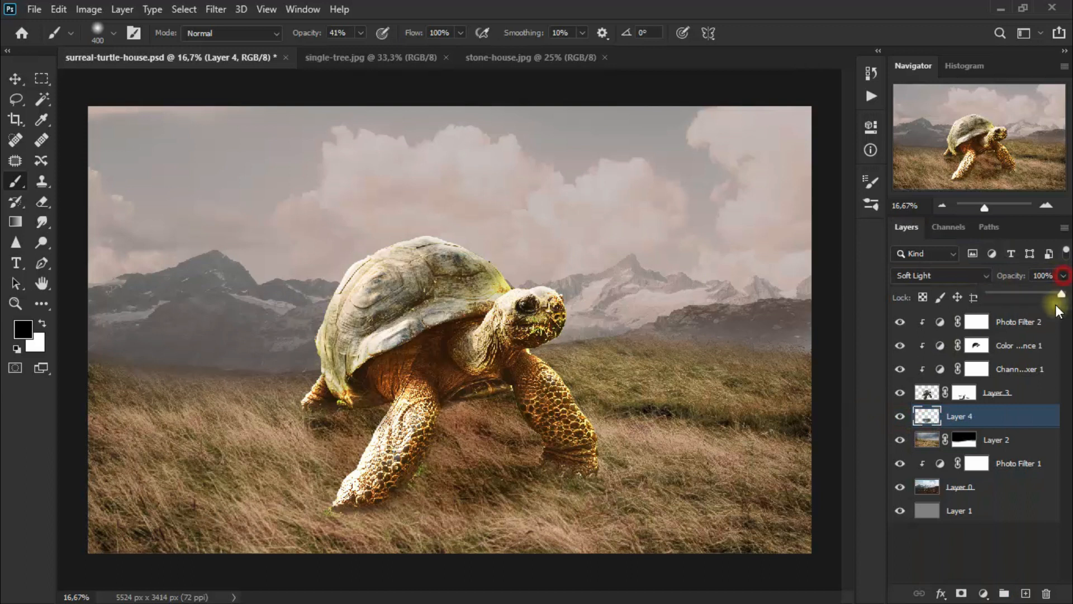
{"action": "mouse_move", "coordinate": [1059, 297]}
{"action": "left_mouse_down"}
{"action": "mouse_move", "coordinate": [1043, 291]}
{"action": "mouse_move", "coordinate": [1056, 297]}
{"action": "left_mouse_up"}
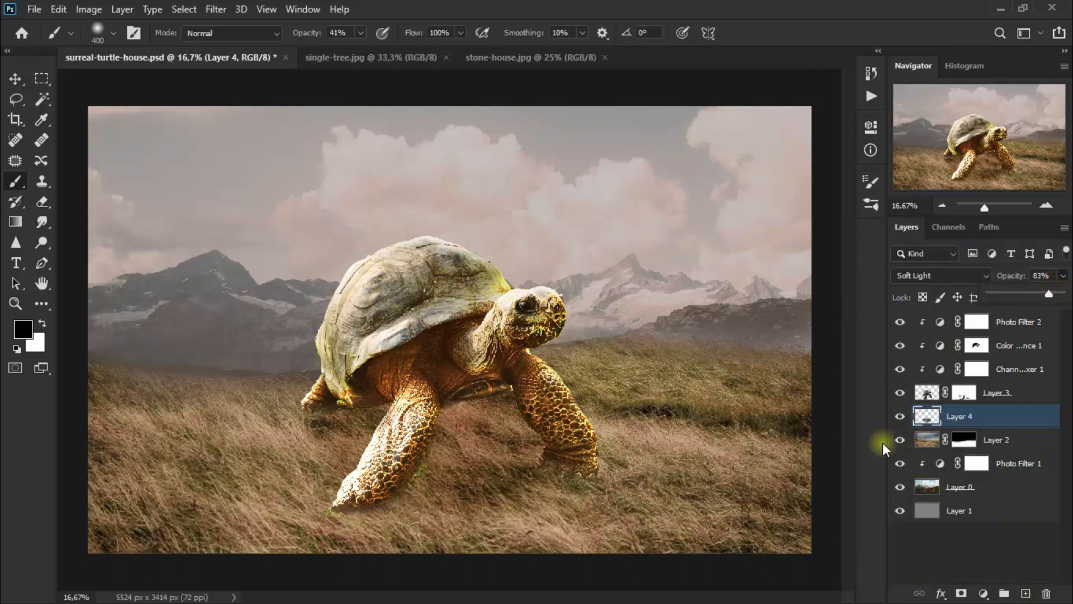
{"action": "left_click", "coordinate": [897, 416]}
{"action": "left_click", "coordinate": [900, 416]}
{"action": "left_click", "coordinate": [900, 417]}
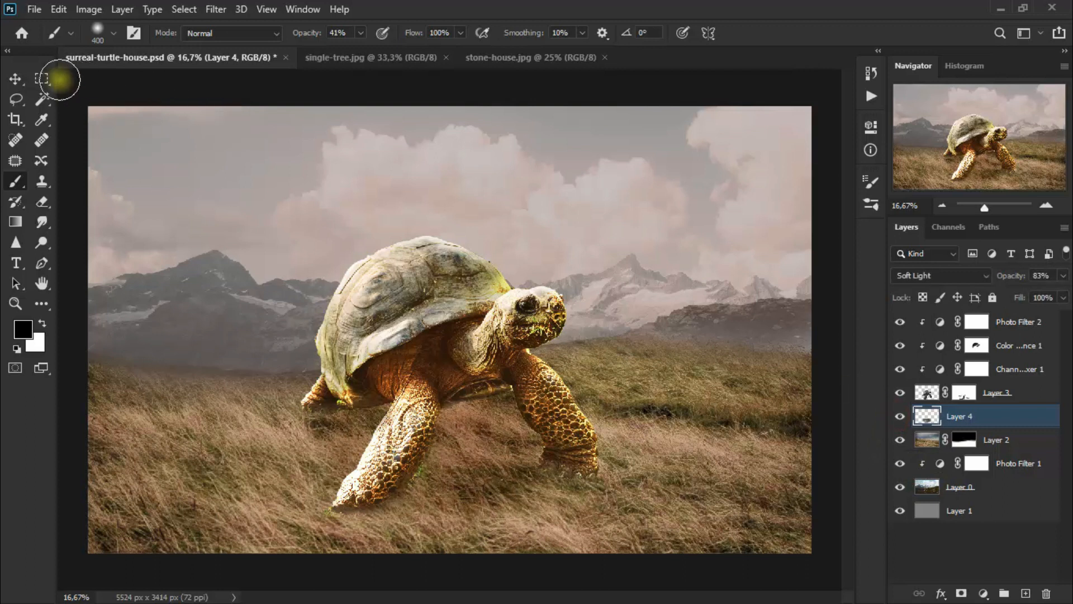
Step: Create a new layer above Photo Filter 2 and paint black shading between the turtle's shell, neck and front leg with the soft 400 px Brush at 41% opacity
{"action": "left_click", "coordinate": [16, 79]}
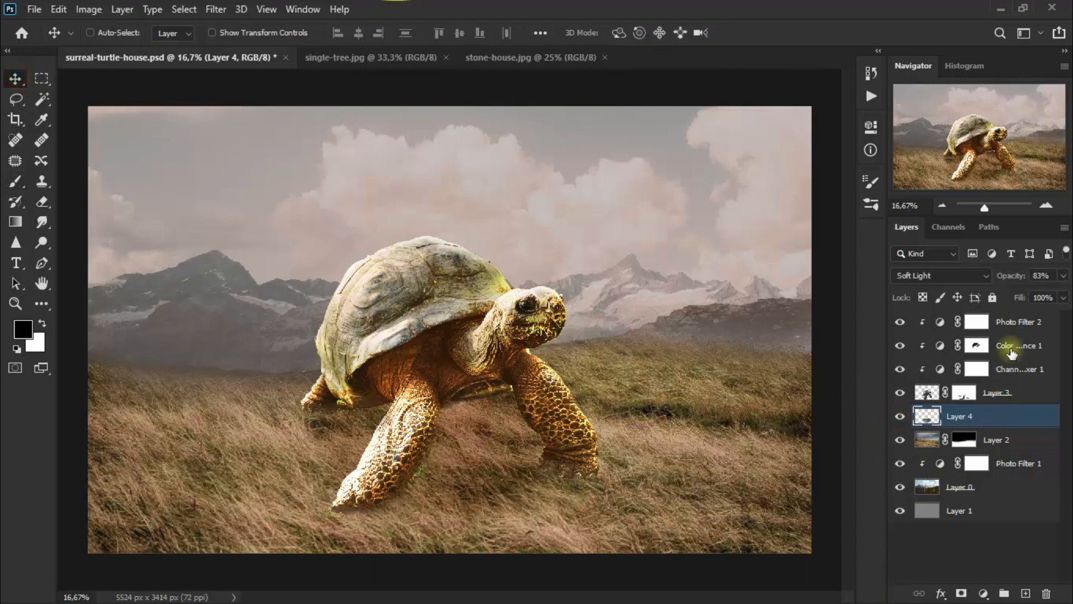
{"action": "left_click", "coordinate": [1016, 323]}
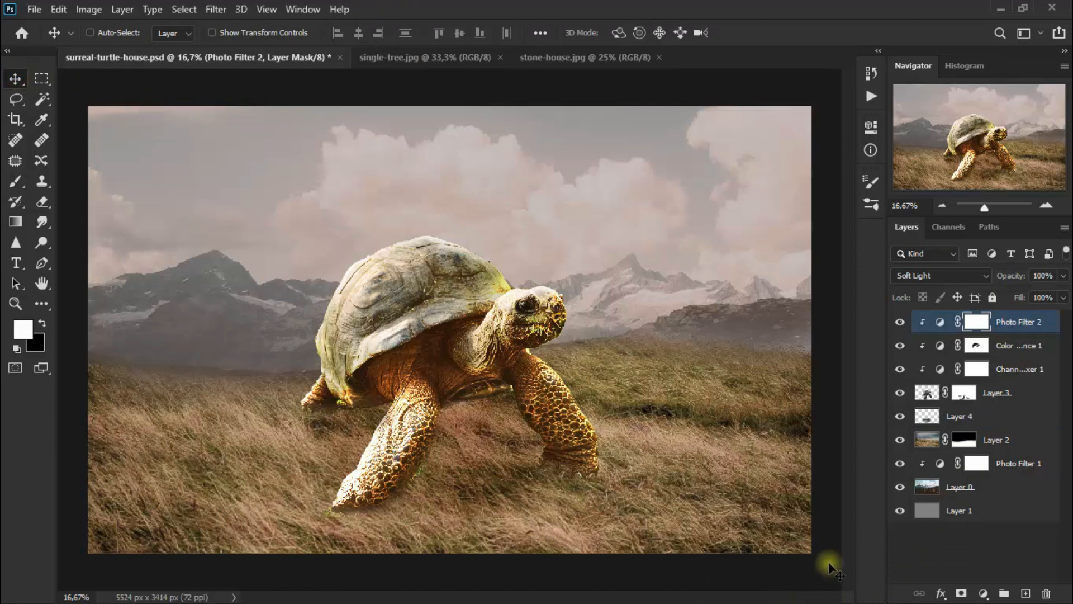
{"action": "left_click", "coordinate": [1026, 593]}
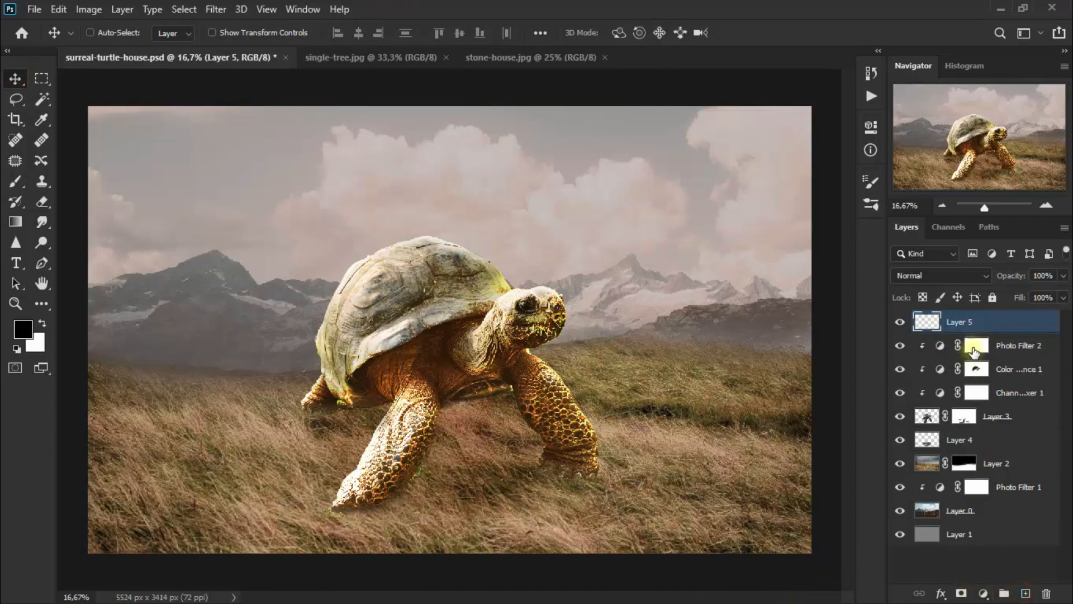
{"action": "left_click", "coordinate": [16, 182]}
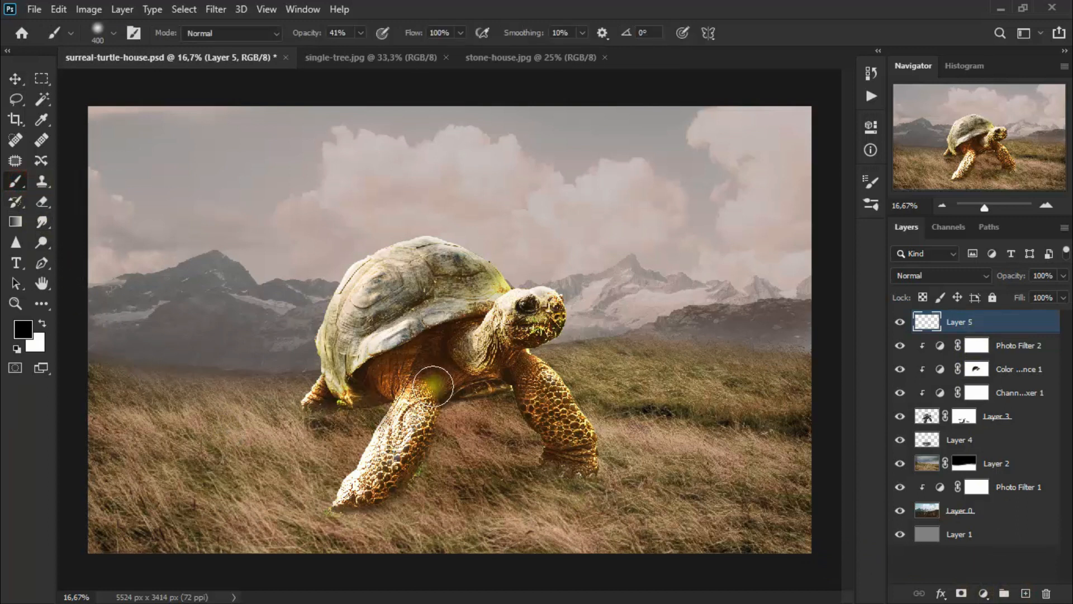
{"action": "mouse_move", "coordinate": [438, 372]}
{"action": "left_mouse_down"}
{"action": "mouse_move", "coordinate": [448, 348]}
{"action": "mouse_move", "coordinate": [370, 383]}
{"action": "mouse_move", "coordinate": [439, 367]}
{"action": "mouse_move", "coordinate": [452, 344]}
{"action": "mouse_move", "coordinate": [417, 378]}
{"action": "mouse_move", "coordinate": [383, 379]}
{"action": "mouse_move", "coordinate": [475, 356]}
{"action": "mouse_move", "coordinate": [449, 344]}
{"action": "left_mouse_up"}
{"action": "left_click", "coordinate": [900, 326]}
{"action": "left_click", "coordinate": [900, 326]}
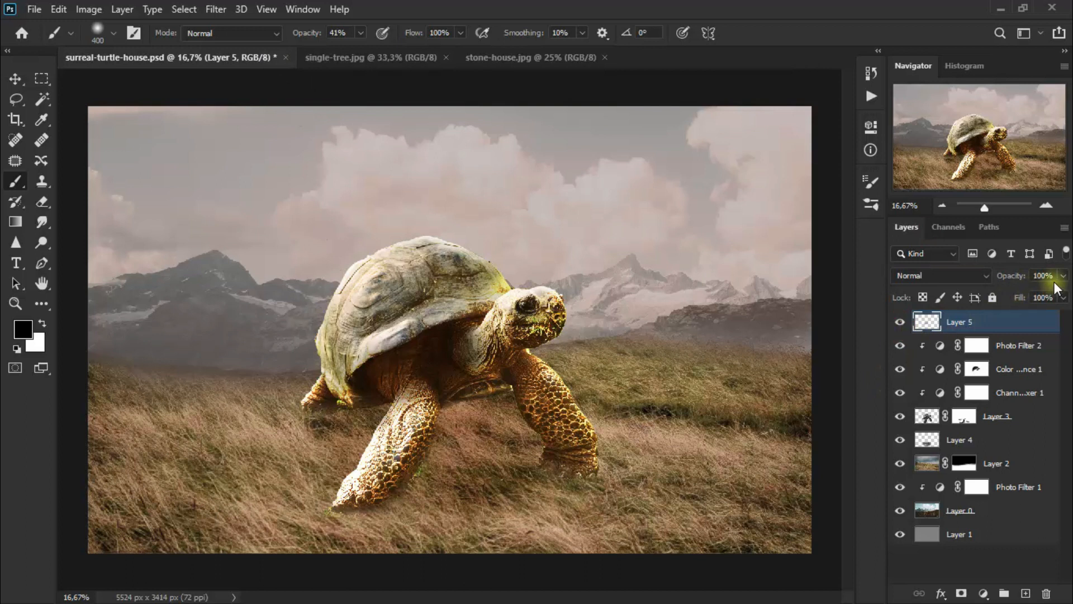
Step: Lower the opacity of Layer 5, the shading on the turtle's neck and underside, to 82%
{"action": "left_click_drag", "start_coordinate": [1049, 300], "coordinate": [1066, 302]}
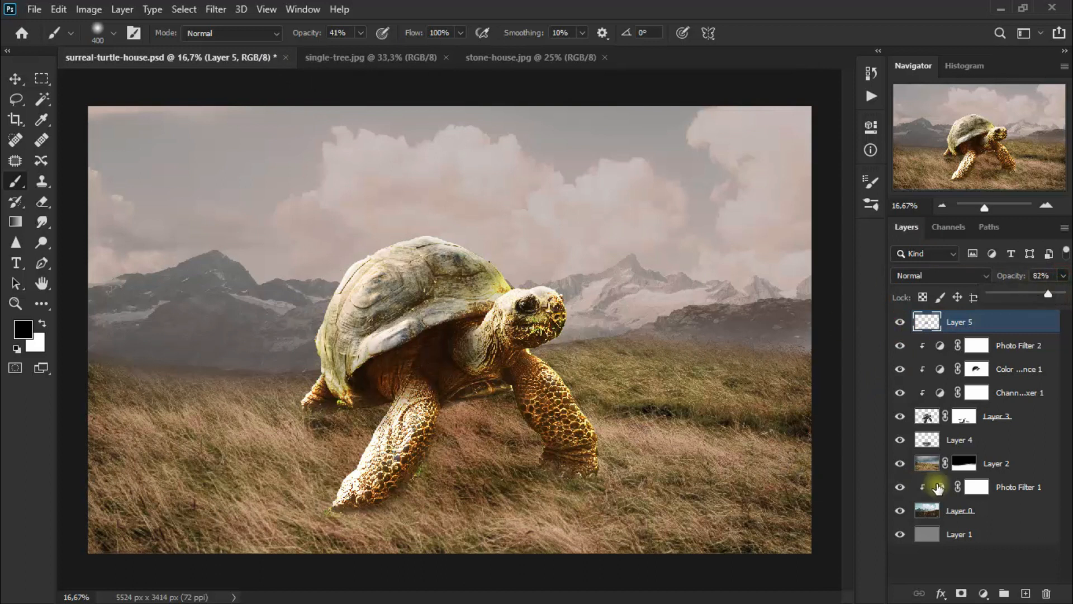
{"action": "left_click", "coordinate": [980, 445]}
{"action": "left_click", "coordinate": [1063, 275]}
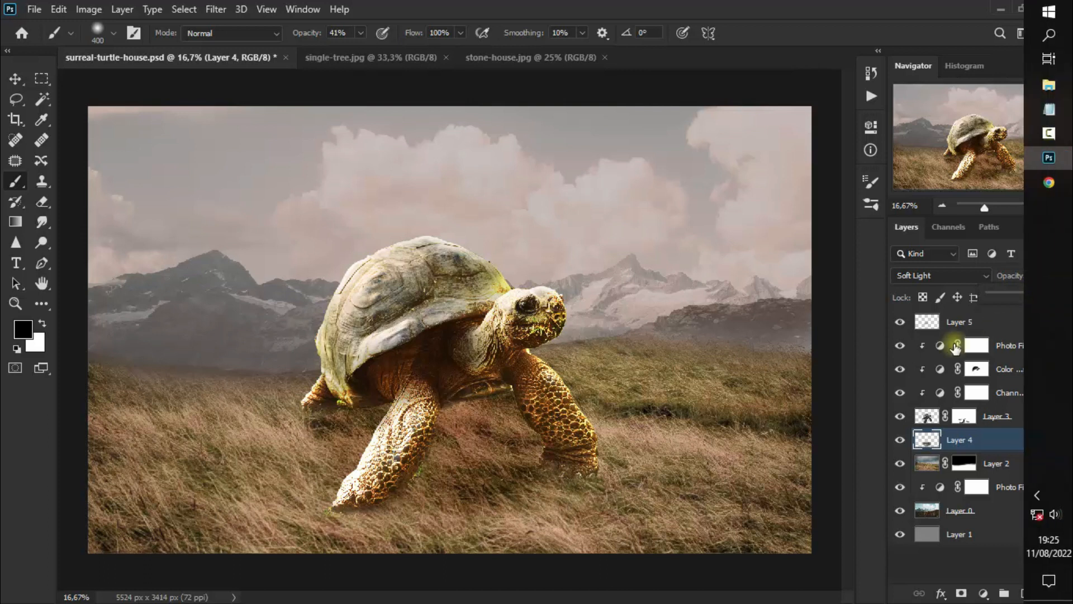
{"action": "left_click", "coordinate": [989, 328]}
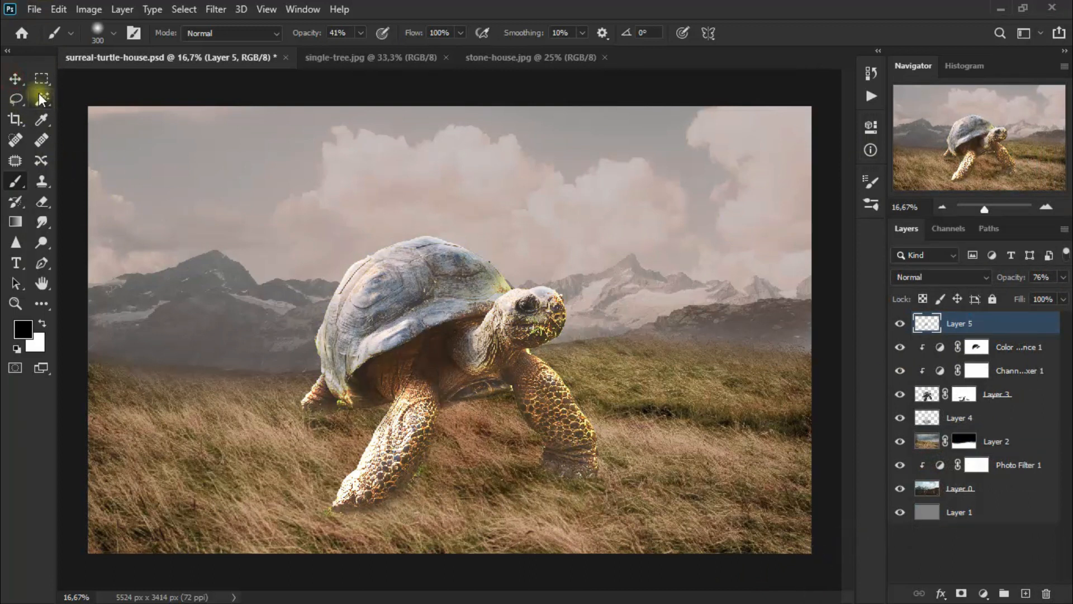
Step: Place the cinematic-cloud image from the turtle house folder above Layer 5, aligned with the upper edge of the canvas
{"action": "left_click", "coordinate": [15, 79]}
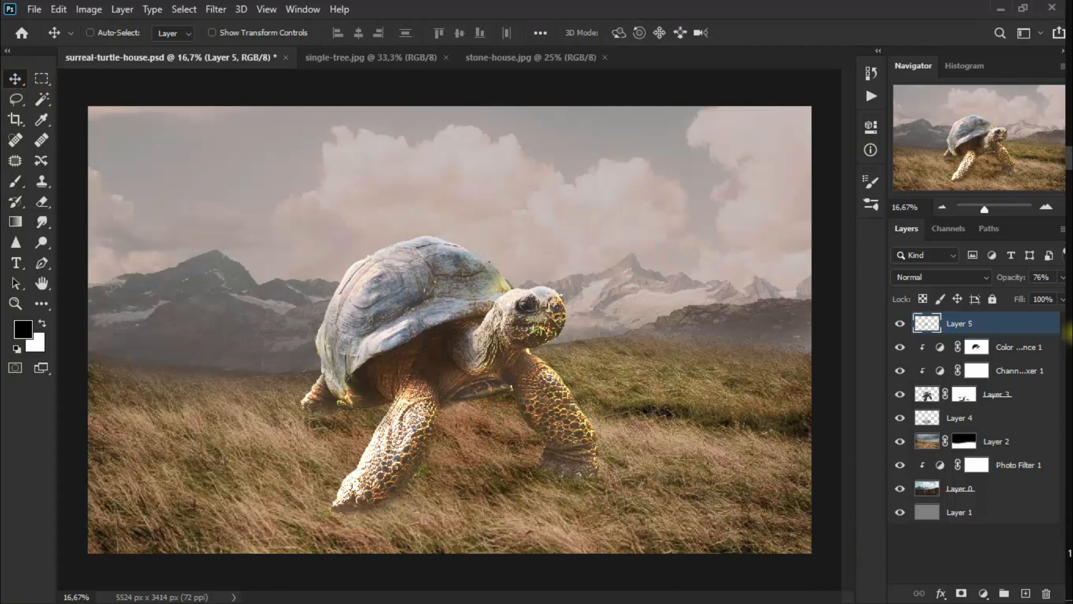
{"action": "mouse_move", "coordinate": [1069, 277]}
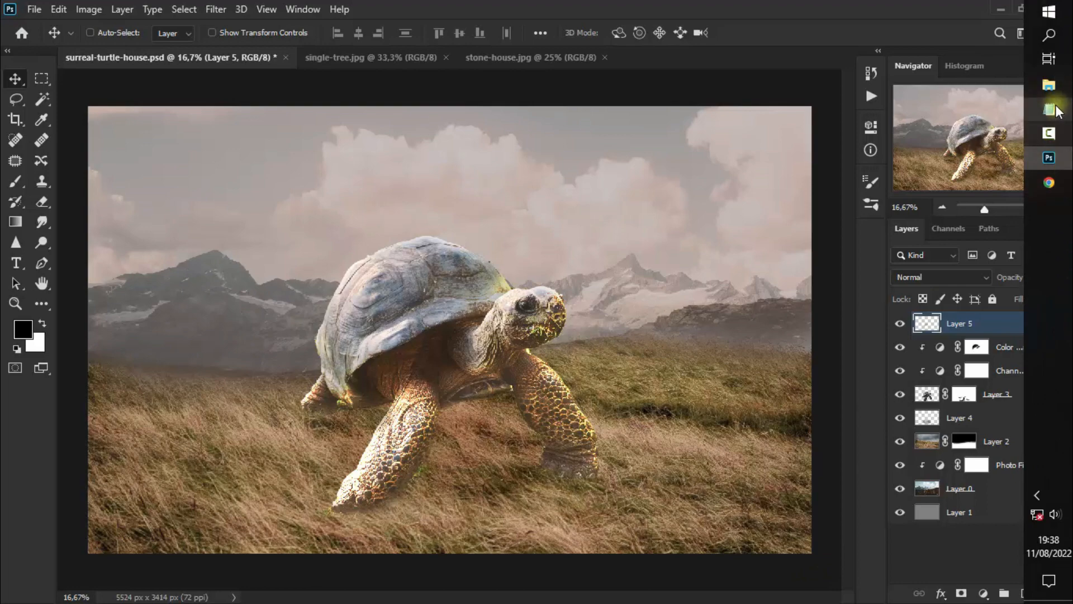
{"action": "left_click", "coordinate": [1049, 85]}
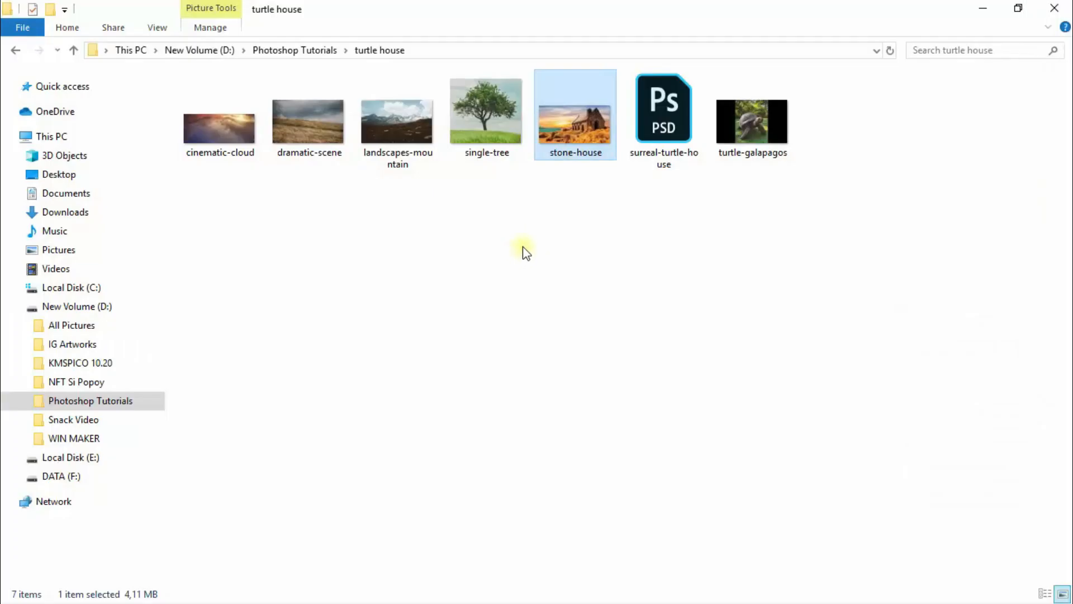
{"action": "left_click_drag", "start_coordinate": [223, 117], "coordinate": [374, 203]}
{"action": "left_click_drag", "start_coordinate": [411, 250], "coordinate": [414, 182]}
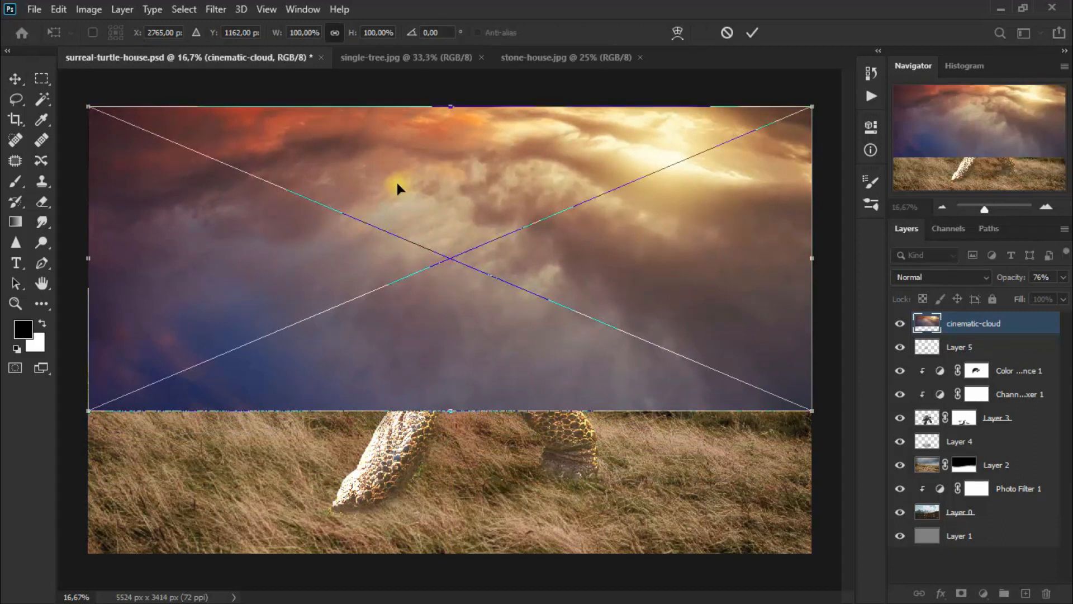
{"action": "left_click", "coordinate": [16, 78]}
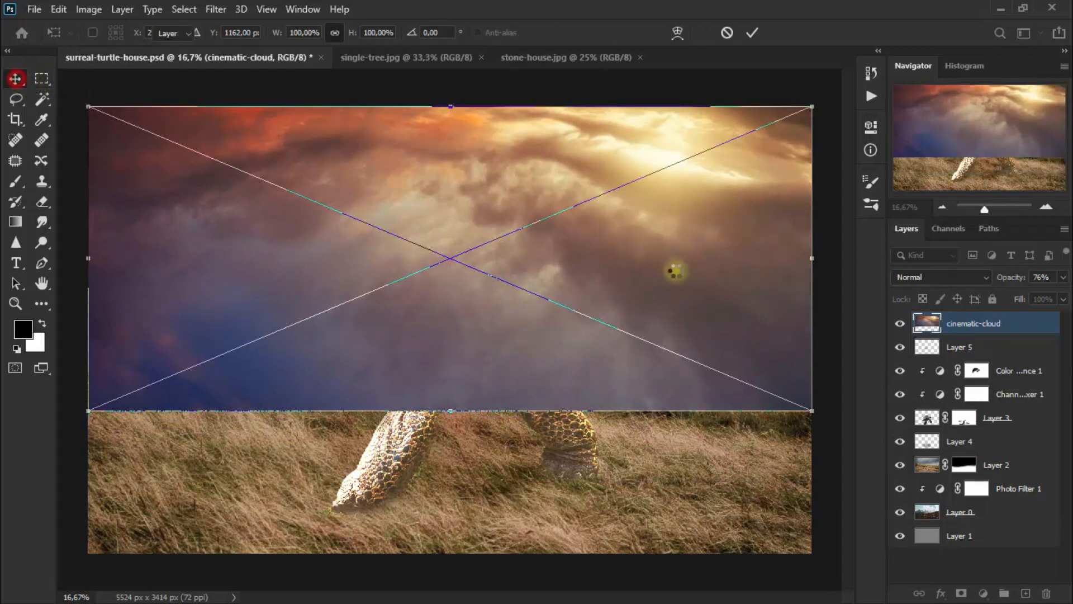
Step: Free Transform the cinematic-cloud layer to 100.05% so it spans the full canvas width
{"action": "key", "text": "ctrl+t"}
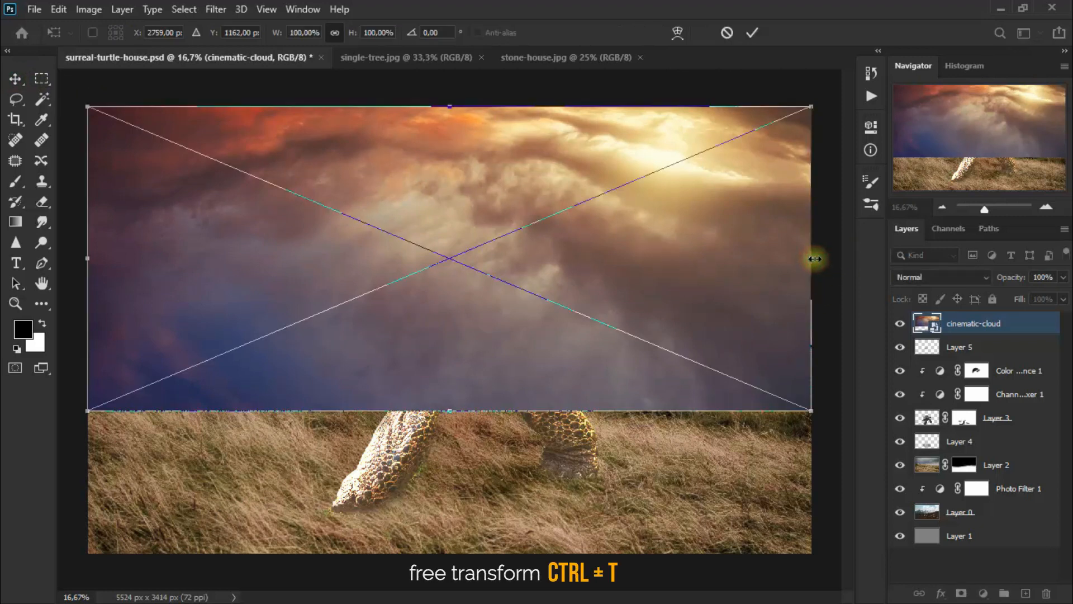
{"action": "left_click_drag", "start_coordinate": [817, 260], "coordinate": [818, 260]}
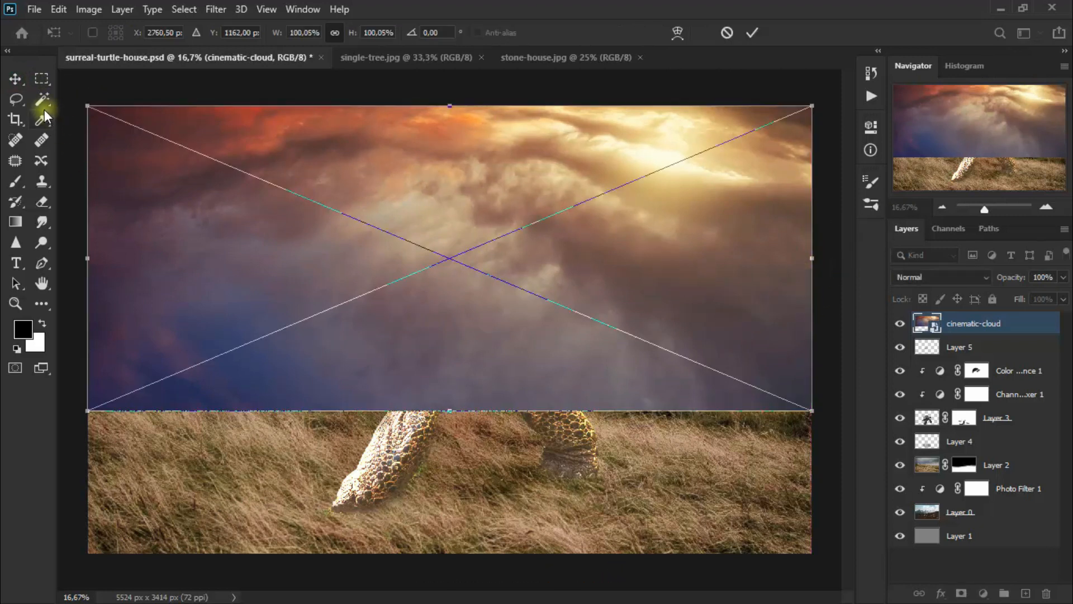
{"action": "left_click", "coordinate": [15, 81]}
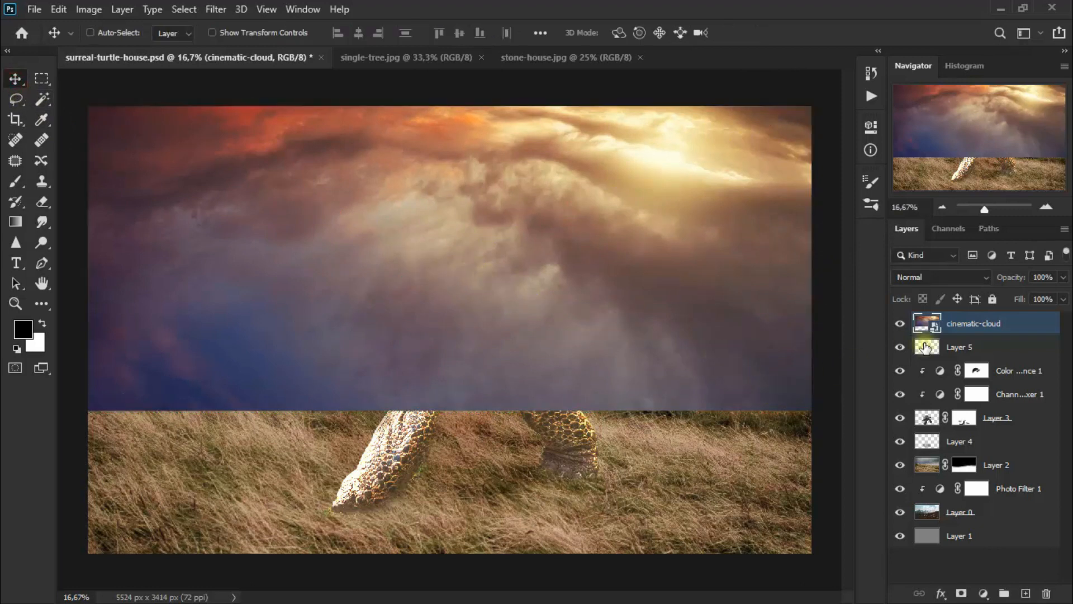
Step: Set the cinematic-cloud layer's opacity to 57%
{"action": "left_click", "coordinate": [1064, 278]}
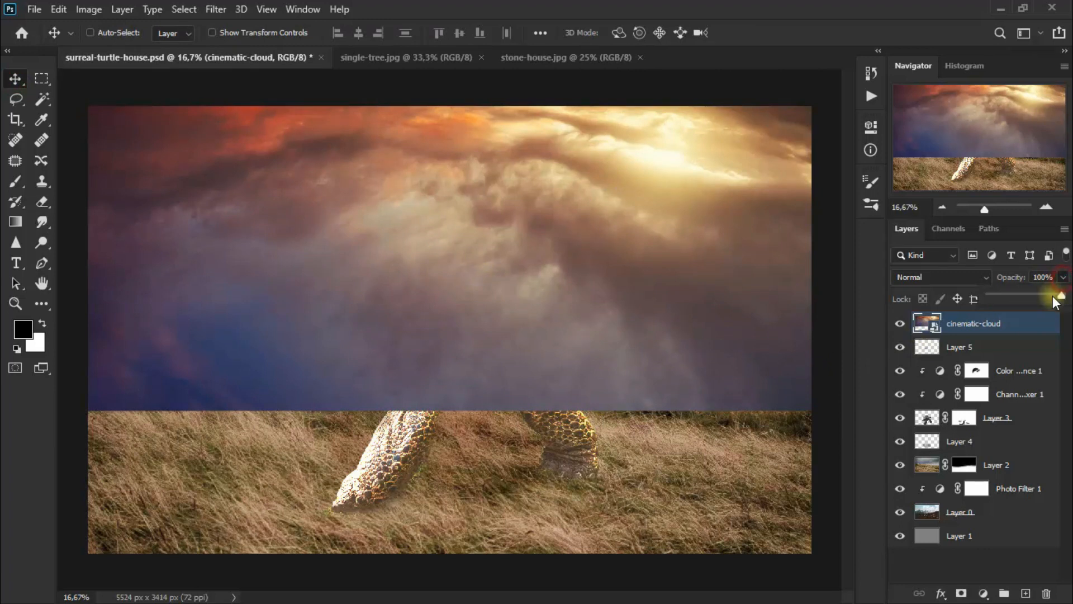
{"action": "left_click_drag", "start_coordinate": [1026, 296], "coordinate": [1022, 296]}
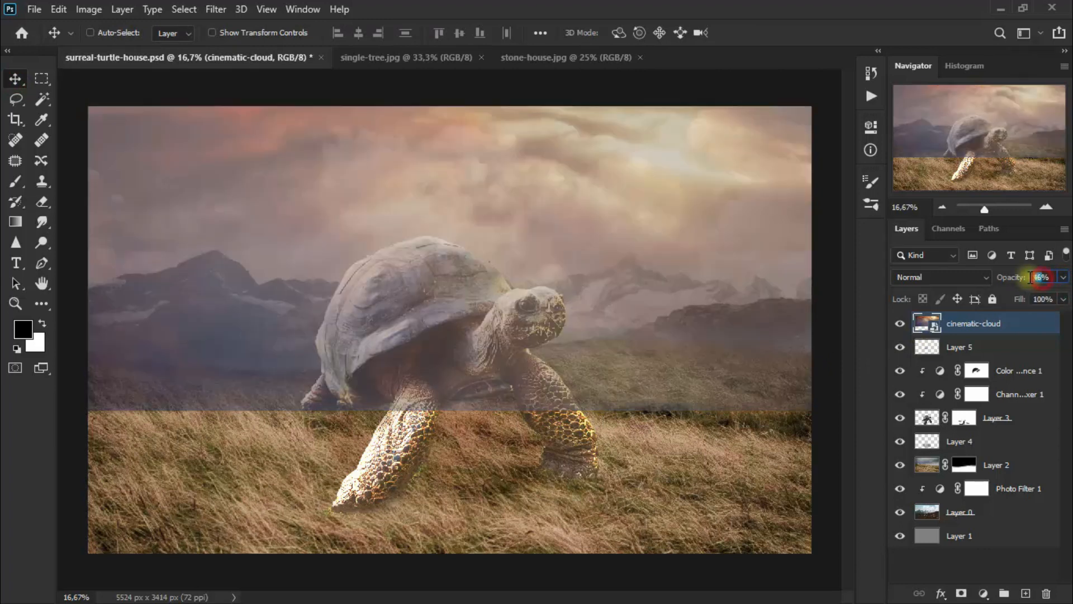
{"action": "type", "text": "57"}
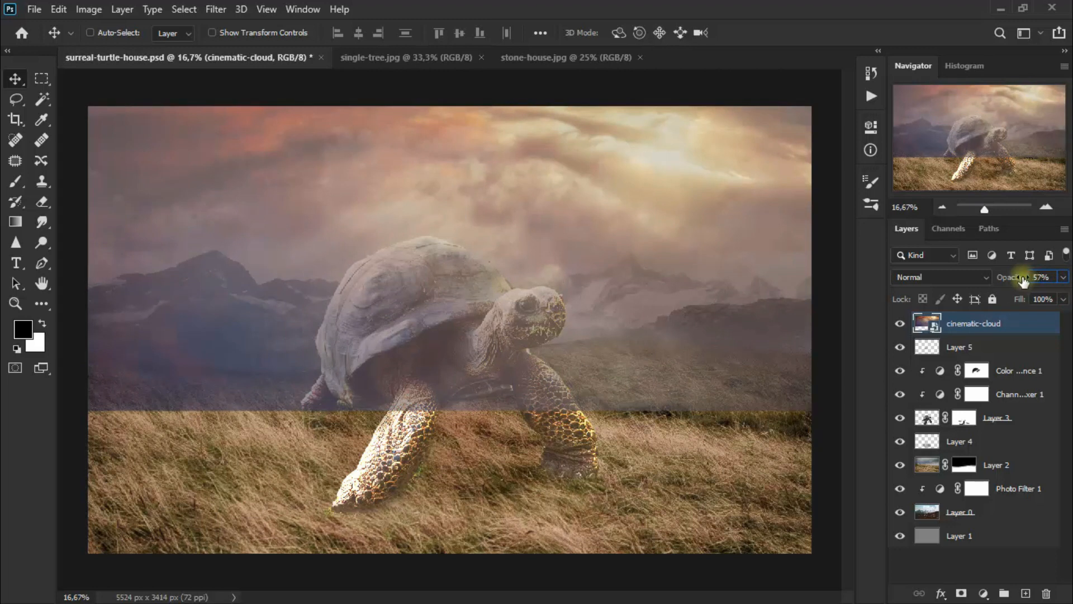
Step: Add a layer mask to cinematic-cloud and erase the clouds over the turtle, mountains and grass with a soft Eraser at 49% opacity, enlarged to 600 px
{"action": "left_click", "coordinate": [962, 594]}
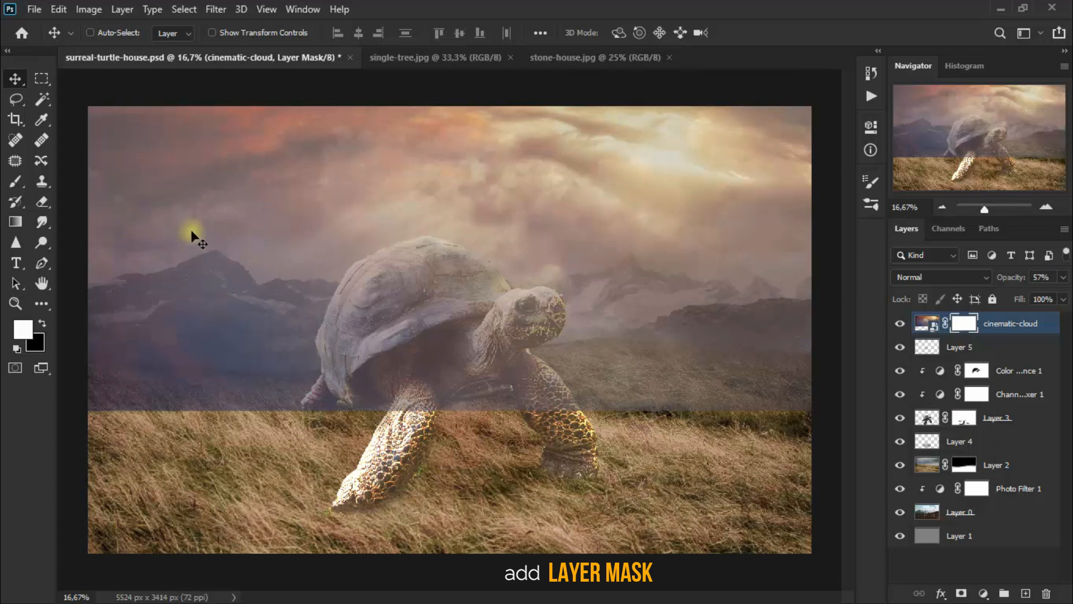
{"action": "left_click", "coordinate": [49, 203]}
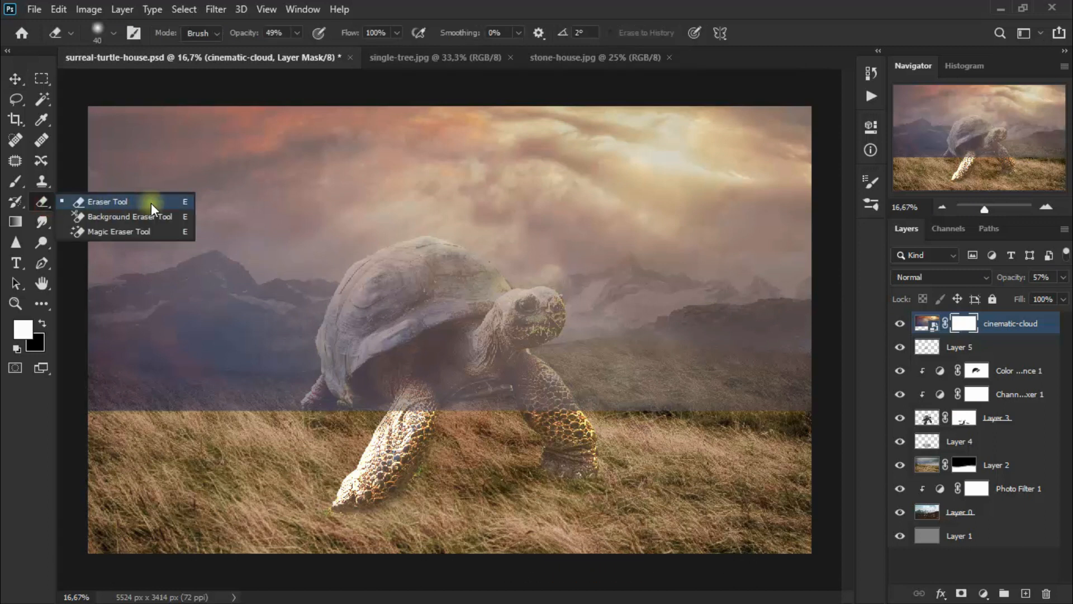
{"action": "left_click", "coordinate": [151, 202]}
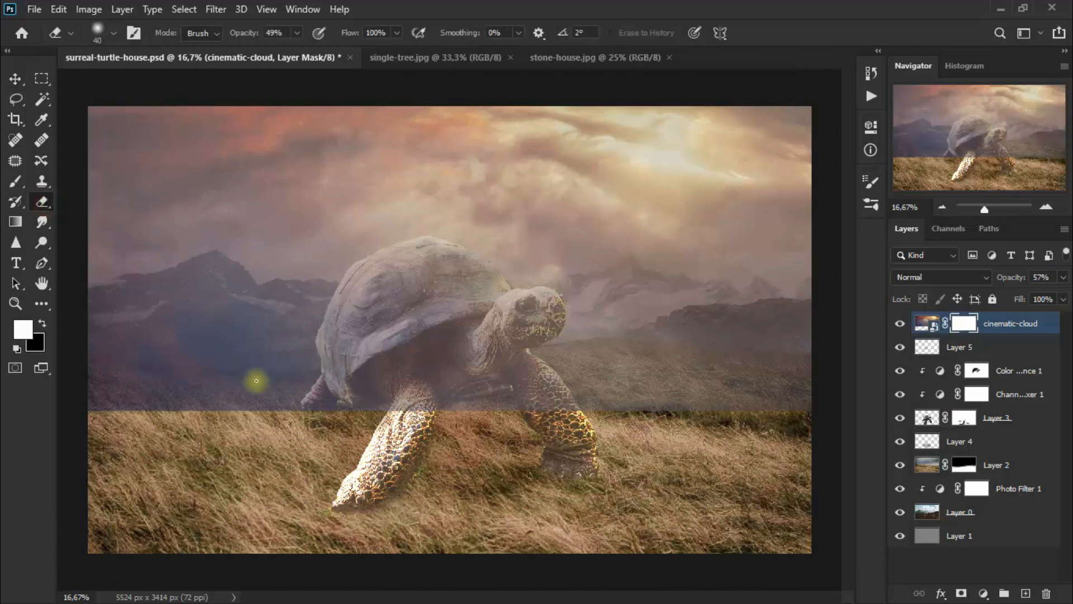
{"action": "key", "text": "bracketright"}
{"action": "key", "text": "bracketright"}
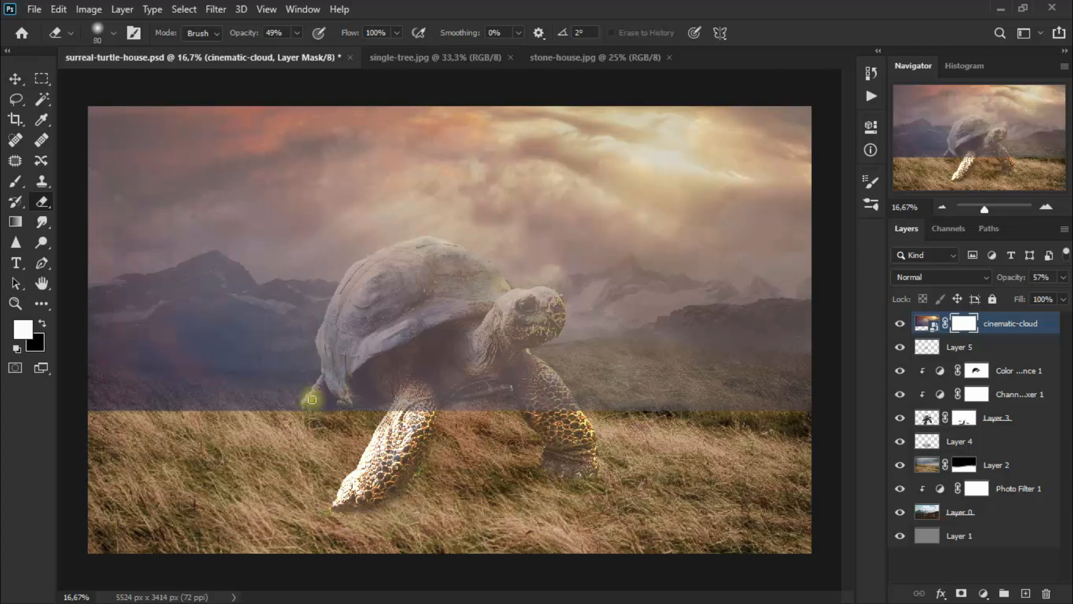
{"action": "mouse_move", "coordinate": [326, 399]}
{"action": "left_mouse_down"}
{"action": "mouse_move", "coordinate": [354, 403]}
{"action": "mouse_move", "coordinate": [199, 397]}
{"action": "mouse_move", "coordinate": [175, 304]}
{"action": "mouse_move", "coordinate": [479, 296]}
{"action": "mouse_move", "coordinate": [692, 376]}
{"action": "mouse_move", "coordinate": [414, 311]}
{"action": "mouse_move", "coordinate": [149, 371]}
{"action": "mouse_move", "coordinate": [766, 391]}
{"action": "mouse_move", "coordinate": [285, 380]}
{"action": "mouse_move", "coordinate": [712, 342]}
{"action": "mouse_move", "coordinate": [822, 290]}
{"action": "mouse_move", "coordinate": [160, 439]}
{"action": "mouse_move", "coordinate": [339, 371]}
{"action": "left_mouse_up"}
{"action": "key", "text": "bracketright"}
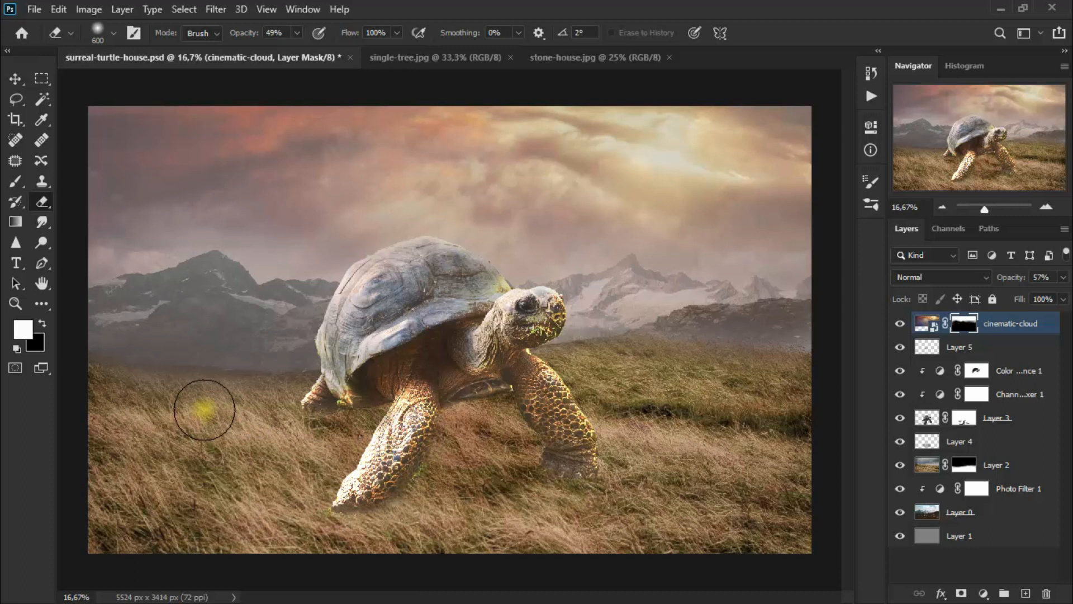
{"action": "left_click", "coordinate": [17, 80]}
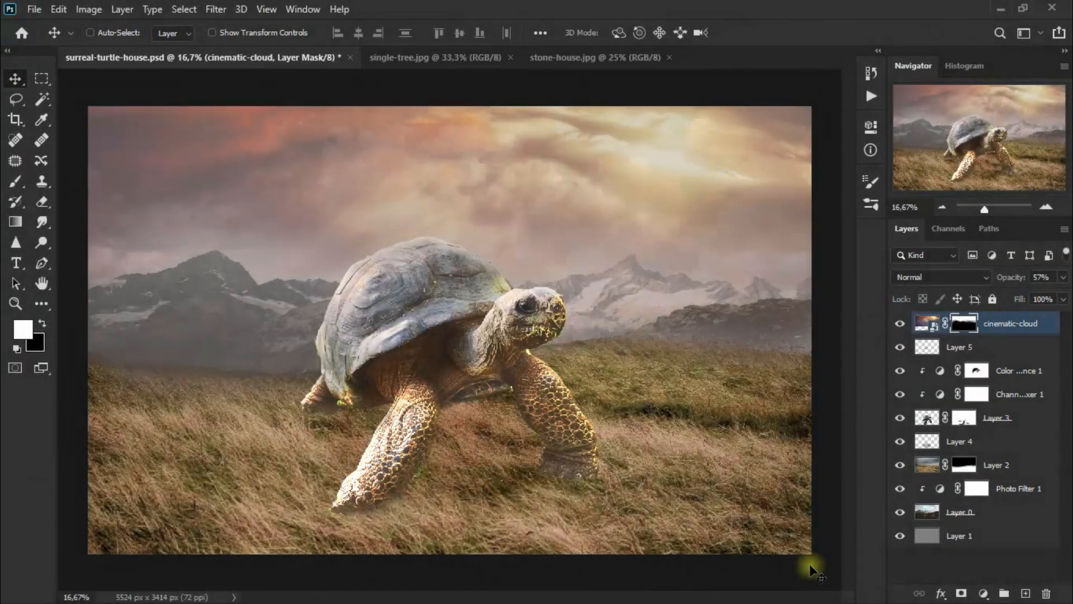
Step: Copy the stone-house.jpg image into surreal-turtle-house.psd as the uppermost layer, close the source file and position the house over the turtle
{"action": "left_click", "coordinate": [588, 53]}
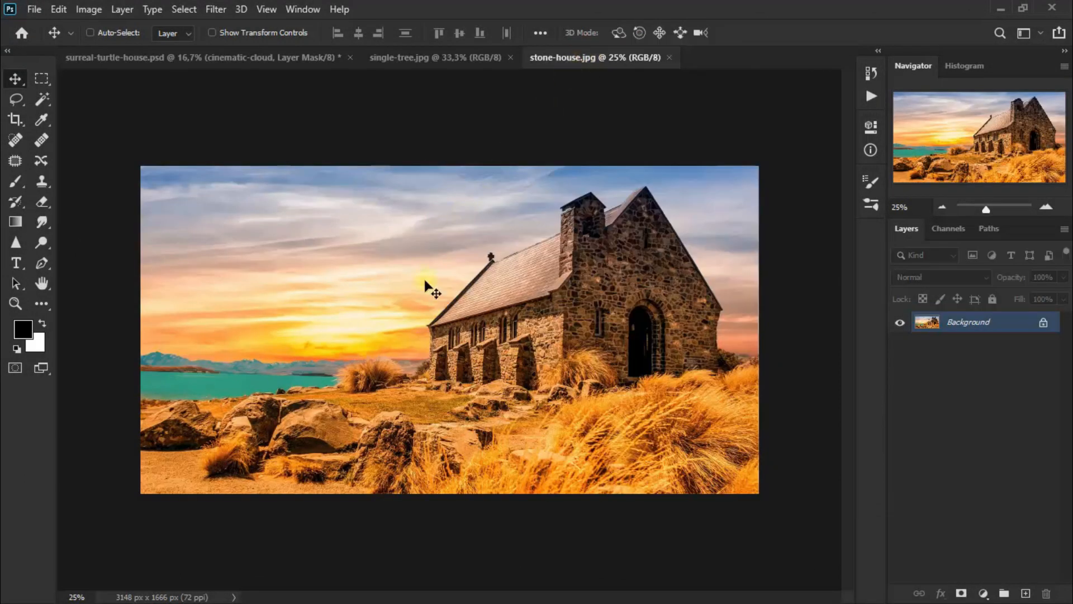
{"action": "left_click_drag", "start_coordinate": [377, 223], "coordinate": [401, 223]}
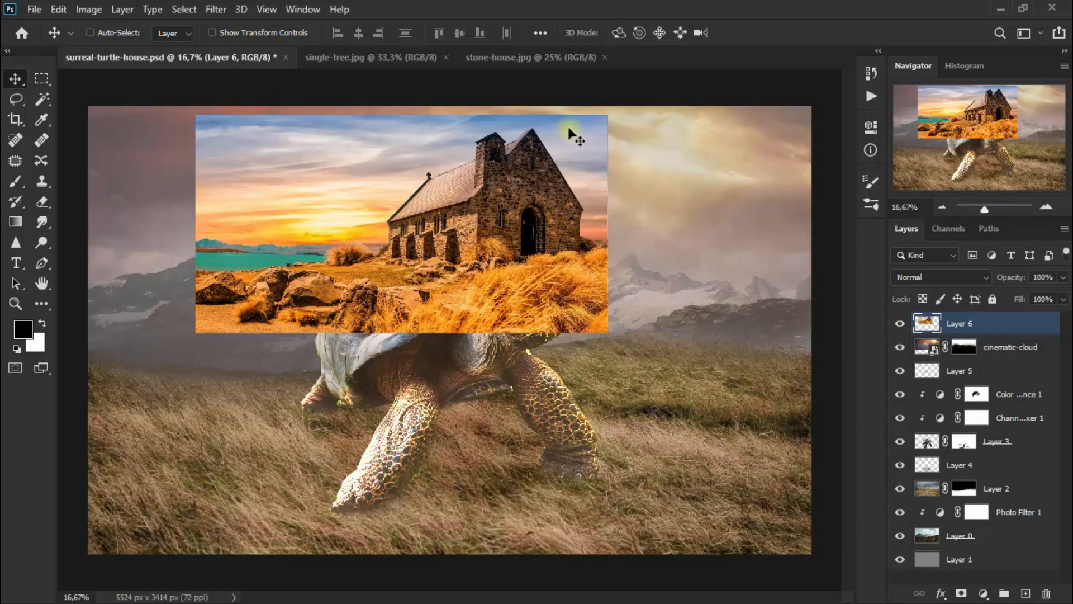
{"action": "left_click", "coordinate": [575, 56]}
{"action": "left_click", "coordinate": [604, 58]}
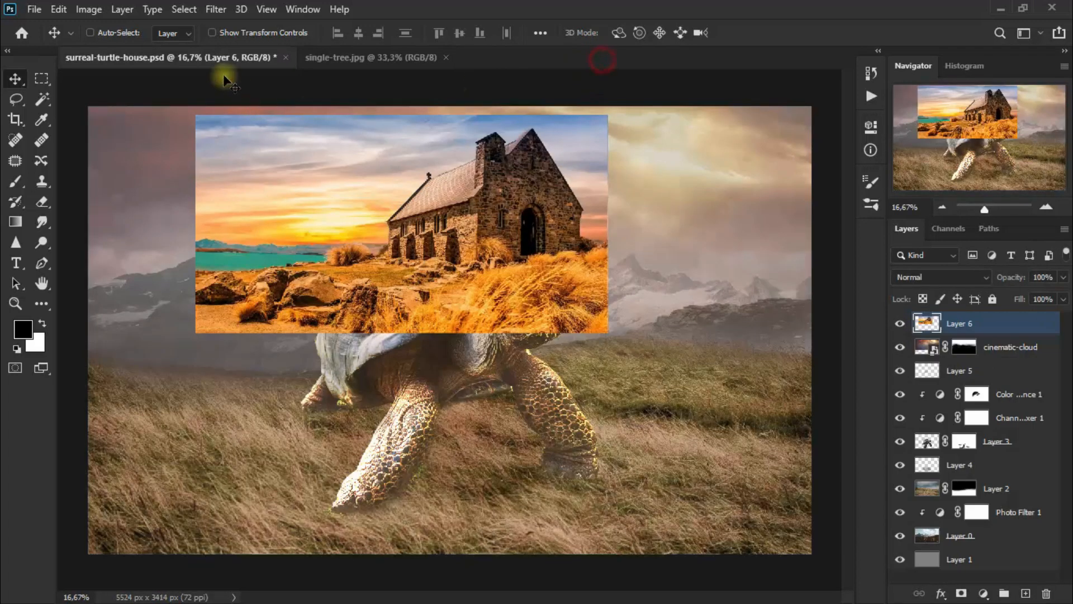
{"action": "left_click_drag", "start_coordinate": [494, 311], "coordinate": [495, 365]}
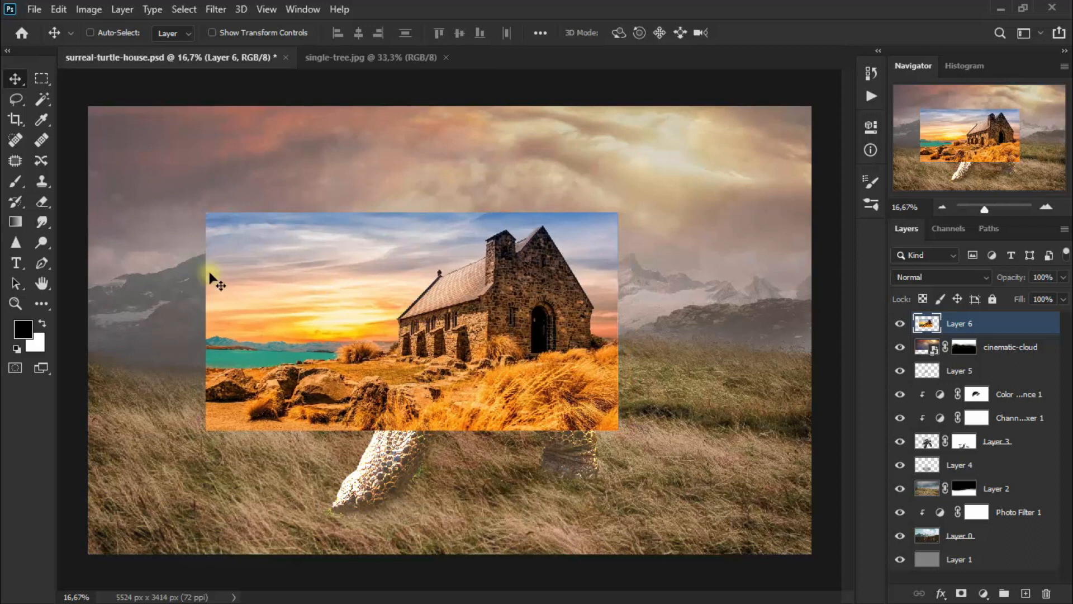
Step: Select the stone house and the grass and rocks in front of it with the Quick Selection tool
{"action": "left_click", "coordinate": [48, 99]}
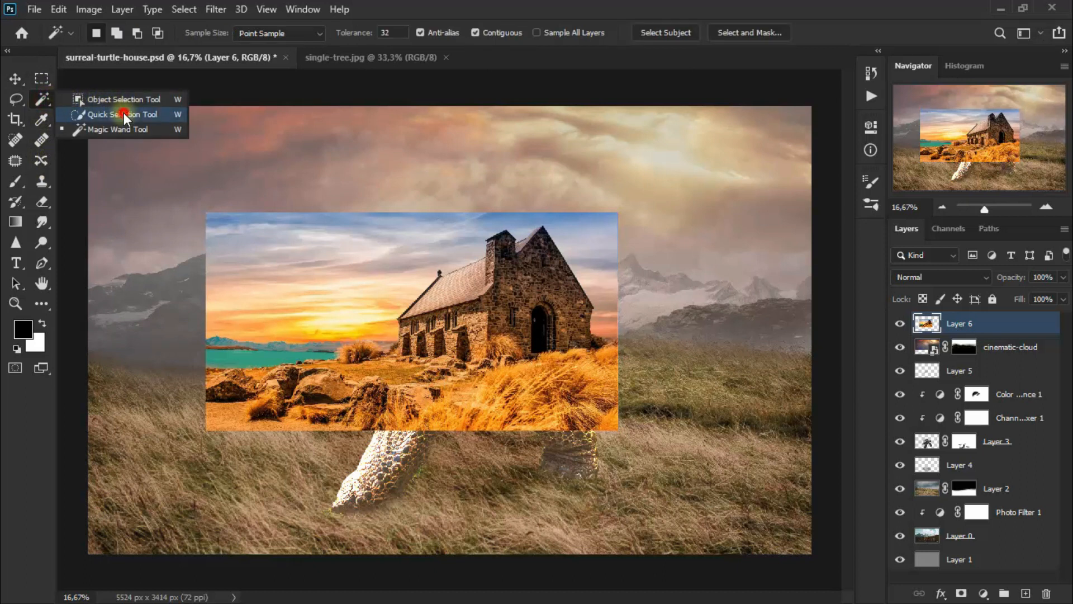
{"action": "left_click", "coordinate": [123, 114]}
{"action": "mouse_move", "coordinate": [439, 272]}
{"action": "left_mouse_down"}
{"action": "mouse_move", "coordinate": [461, 295]}
{"action": "mouse_move", "coordinate": [489, 276]}
{"action": "mouse_move", "coordinate": [496, 260]}
{"action": "mouse_move", "coordinate": [483, 248]}
{"action": "mouse_move", "coordinate": [497, 240]}
{"action": "mouse_move", "coordinate": [524, 246]}
{"action": "mouse_move", "coordinate": [570, 320]}
{"action": "mouse_move", "coordinate": [557, 298]}
{"action": "mouse_move", "coordinate": [553, 328]}
{"action": "mouse_move", "coordinate": [535, 313]}
{"action": "mouse_move", "coordinate": [463, 345]}
{"action": "mouse_move", "coordinate": [508, 317]}
{"action": "mouse_move", "coordinate": [407, 330]}
{"action": "mouse_move", "coordinate": [401, 371]}
{"action": "mouse_move", "coordinate": [547, 400]}
{"action": "mouse_move", "coordinate": [545, 379]}
{"action": "mouse_move", "coordinate": [605, 375]}
{"action": "mouse_move", "coordinate": [386, 380]}
{"action": "left_mouse_up"}
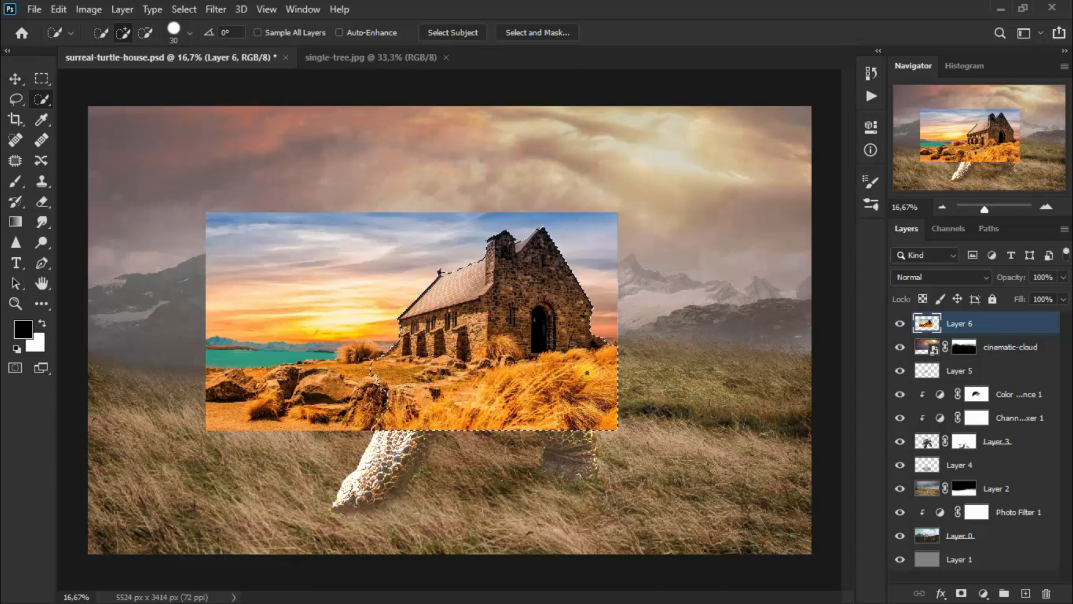
Step: Mask the stone house layer with the active selection and move the house up onto the turtle's shell
{"action": "left_click", "coordinate": [961, 593]}
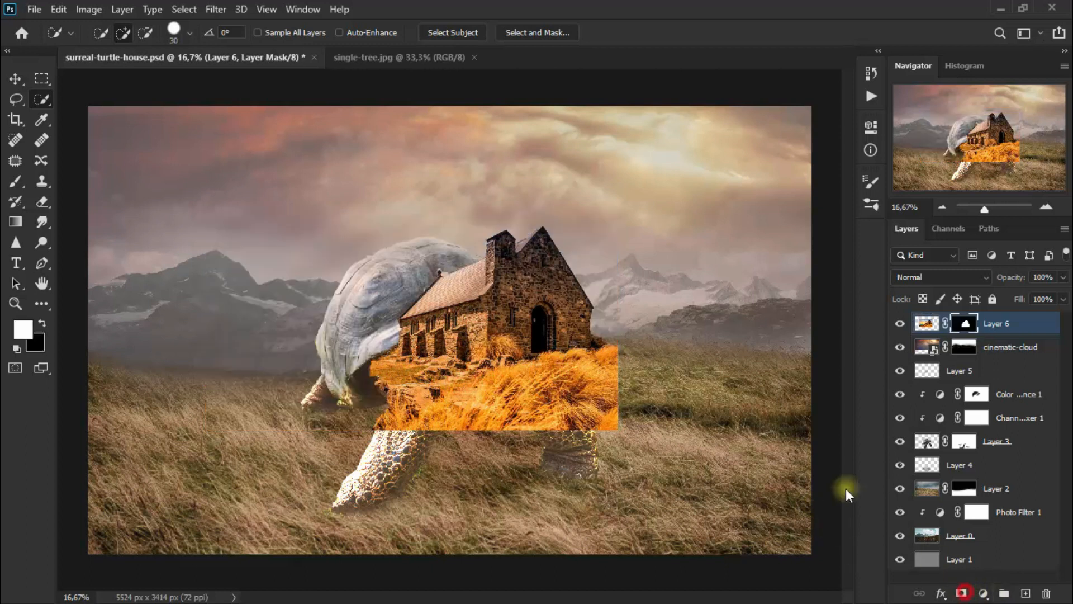
{"action": "left_click", "coordinate": [16, 83]}
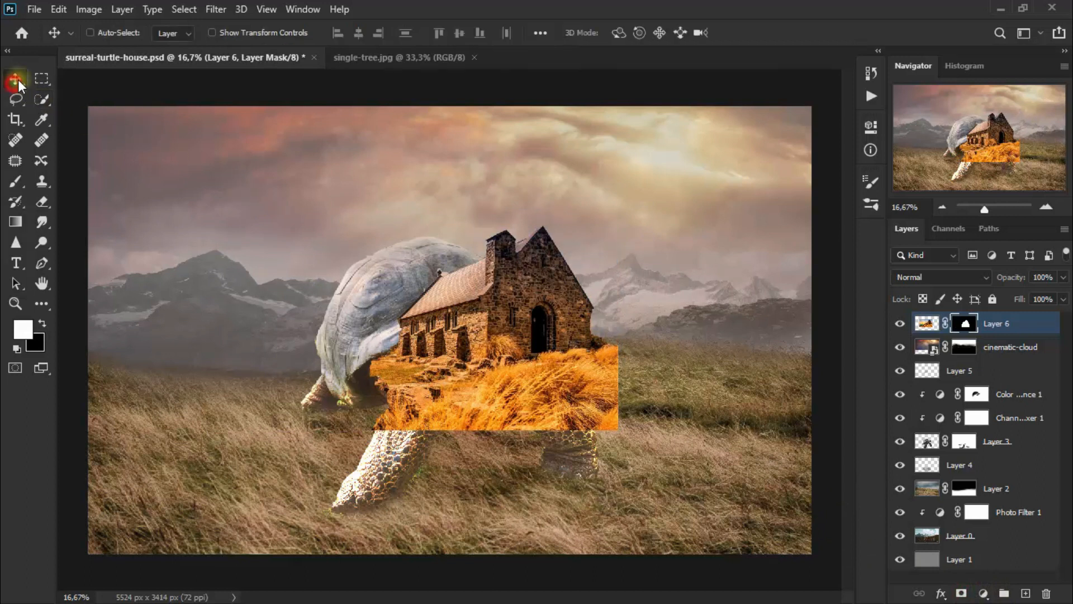
{"action": "left_click_drag", "start_coordinate": [517, 345], "coordinate": [443, 259]}
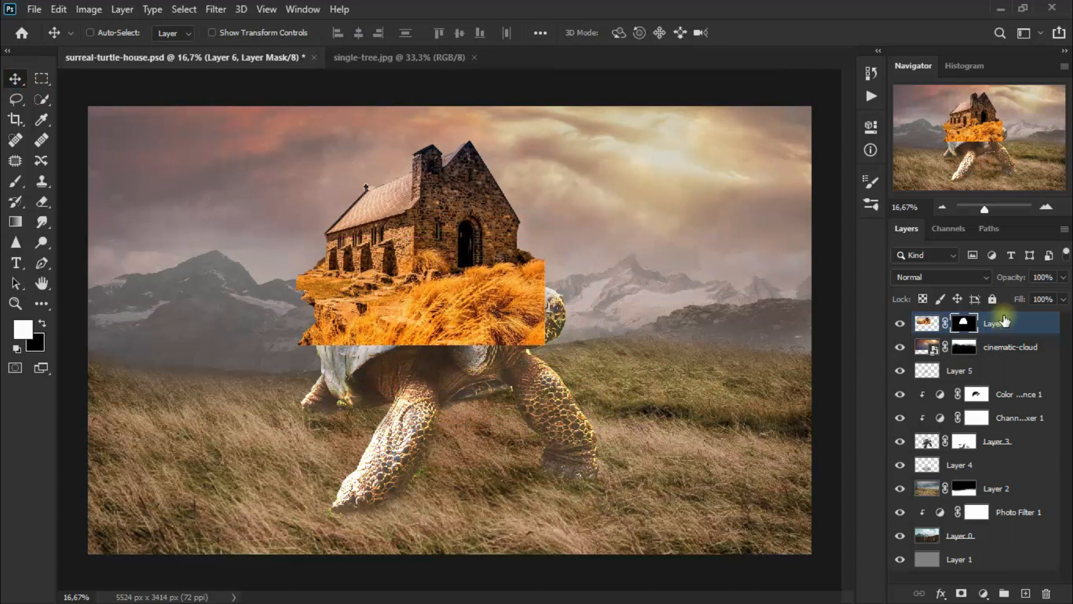
Step: Lower the house layer's opacity to 41% and align the house with the turtle's shell
{"action": "left_click", "coordinate": [1061, 278]}
{"action": "left_click_drag", "start_coordinate": [1061, 297], "coordinate": [1020, 293]}
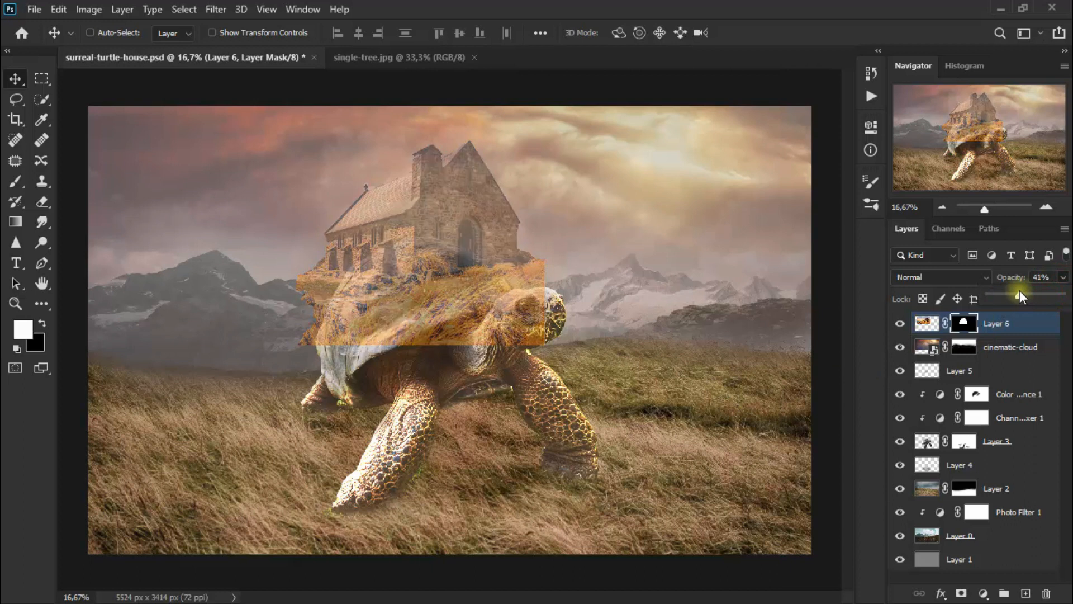
{"action": "mouse_move", "coordinate": [522, 276]}
{"action": "left_mouse_down"}
{"action": "mouse_move", "coordinate": [457, 304]}
{"action": "mouse_move", "coordinate": [510, 284]}
{"action": "left_mouse_up"}
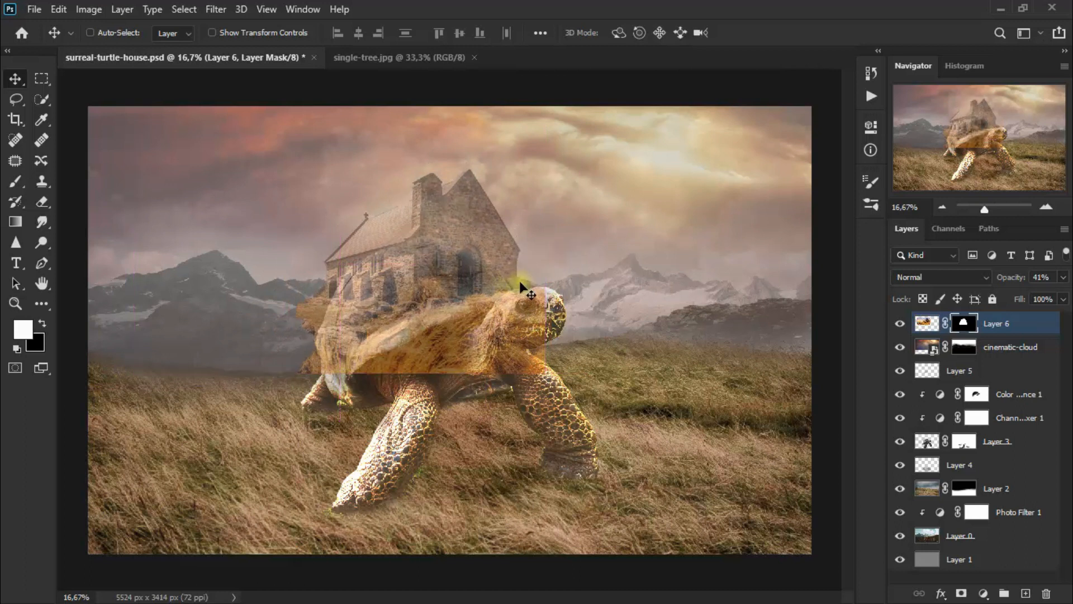
Step: Erase the house's surplus grass around the shell and turtle's head with a 200 px Eraser at 49% opacity, and restore the layer's opacity to 100%
{"action": "left_click_drag", "start_coordinate": [48, 202], "coordinate": [135, 209]}
{"action": "mouse_move", "coordinate": [536, 367]}
{"action": "left_mouse_down"}
{"action": "mouse_move", "coordinate": [546, 304]}
{"action": "mouse_move", "coordinate": [555, 311]}
{"action": "mouse_move", "coordinate": [494, 361]}
{"action": "mouse_move", "coordinate": [288, 330]}
{"action": "mouse_move", "coordinate": [408, 352]}
{"action": "mouse_move", "coordinate": [482, 346]}
{"action": "mouse_move", "coordinate": [357, 421]}
{"action": "mouse_move", "coordinate": [506, 338]}
{"action": "mouse_move", "coordinate": [401, 384]}
{"action": "mouse_move", "coordinate": [281, 399]}
{"action": "left_mouse_up"}
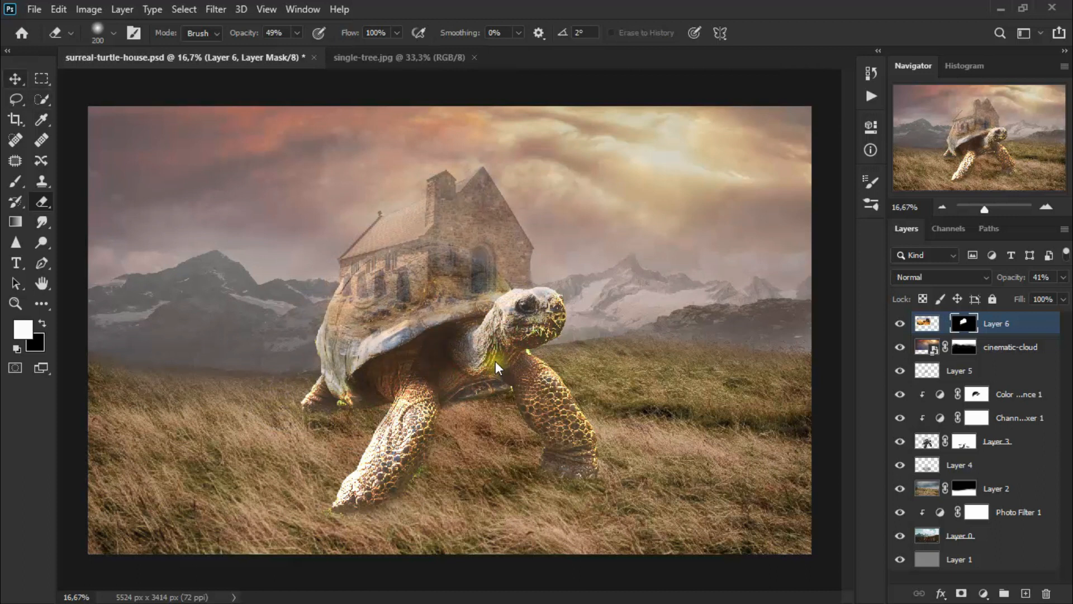
{"action": "key", "text": "v"}
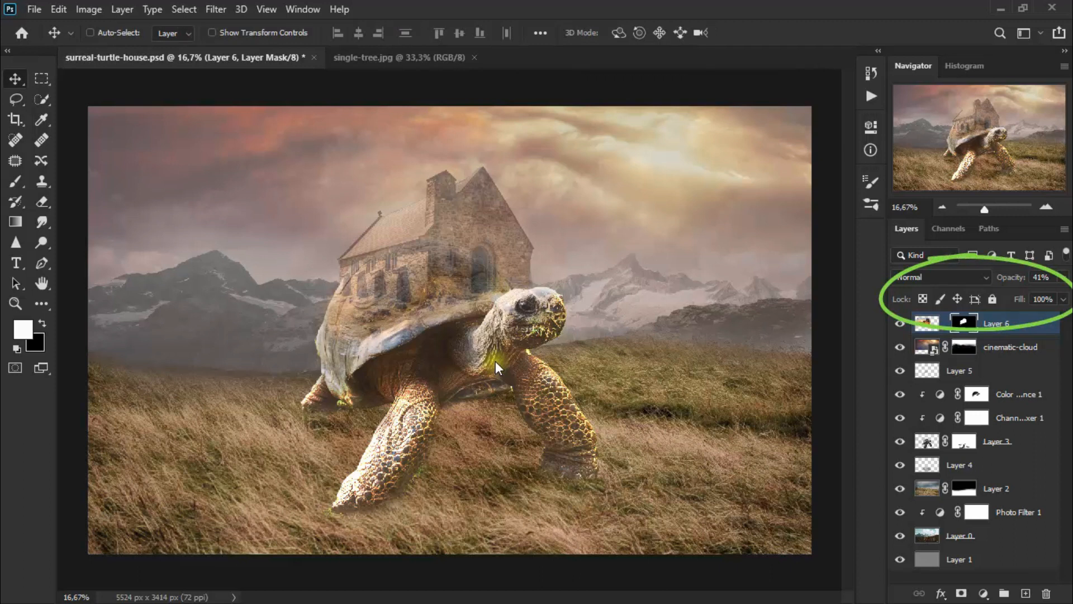
{"action": "left_click_drag", "start_coordinate": [1031, 295], "coordinate": [1062, 296]}
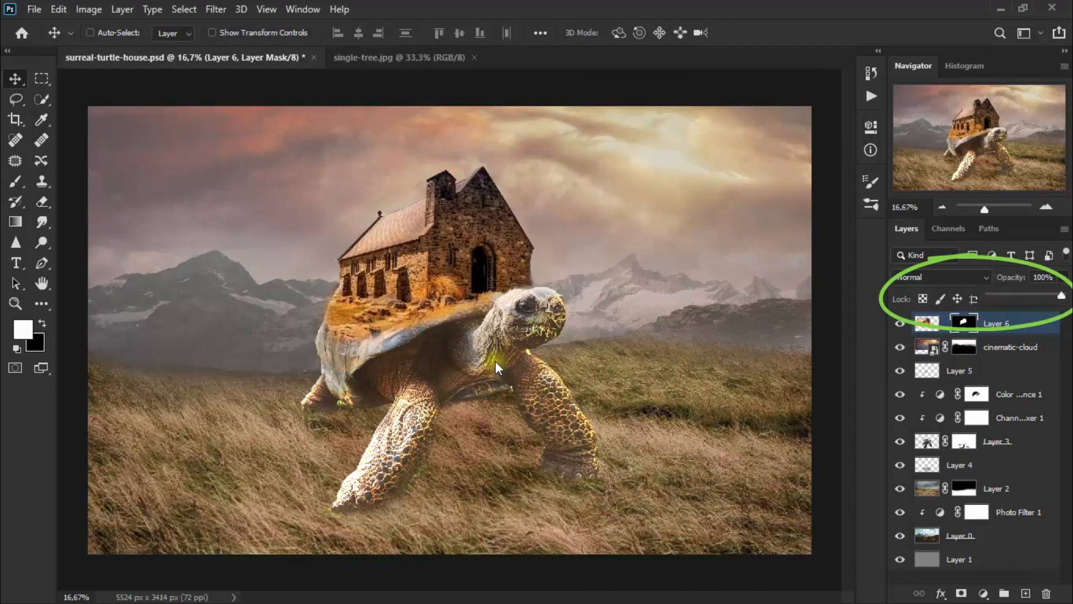
{"action": "left_click", "coordinate": [900, 324]}
{"action": "left_click", "coordinate": [900, 324]}
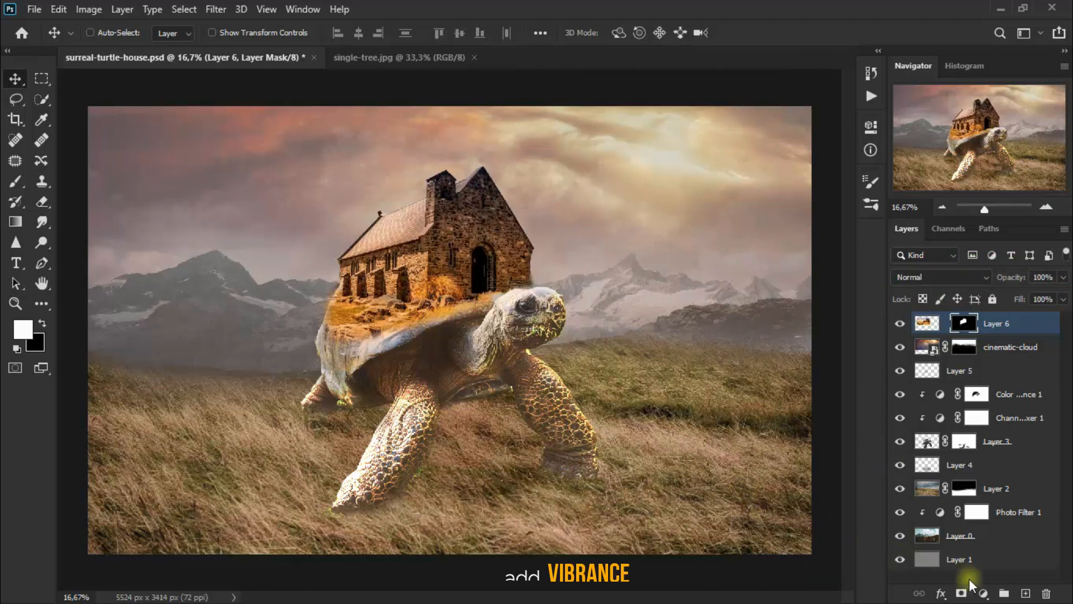
Step: Add a Vibrance adjustment clipped to the house layer with Vibrance +100 and Saturation -28
{"action": "left_click", "coordinate": [983, 593]}
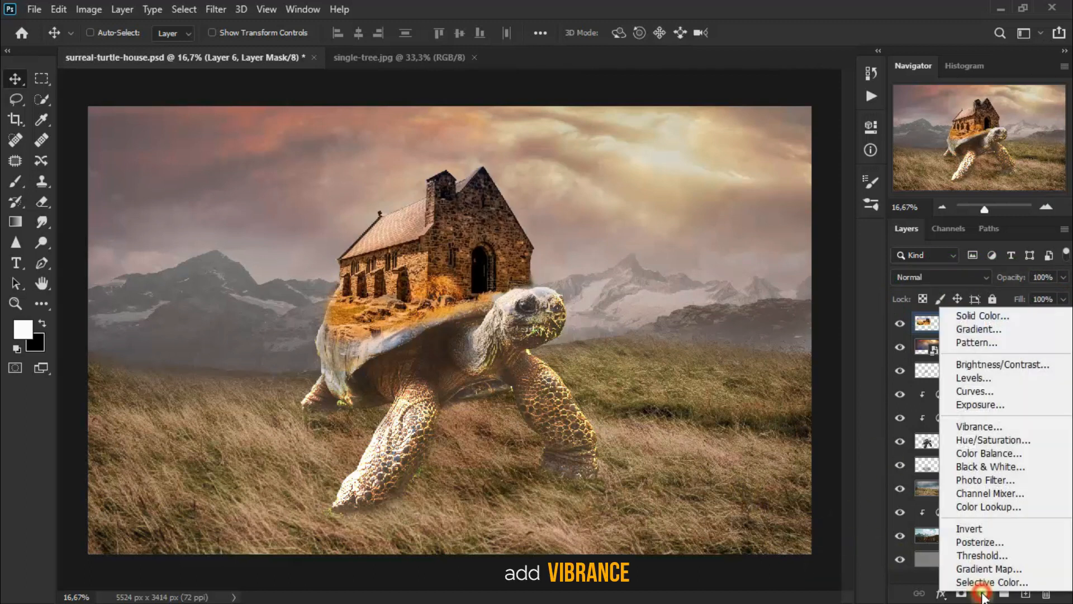
{"action": "left_click", "coordinate": [1019, 427]}
{"action": "left_click", "coordinate": [738, 409]}
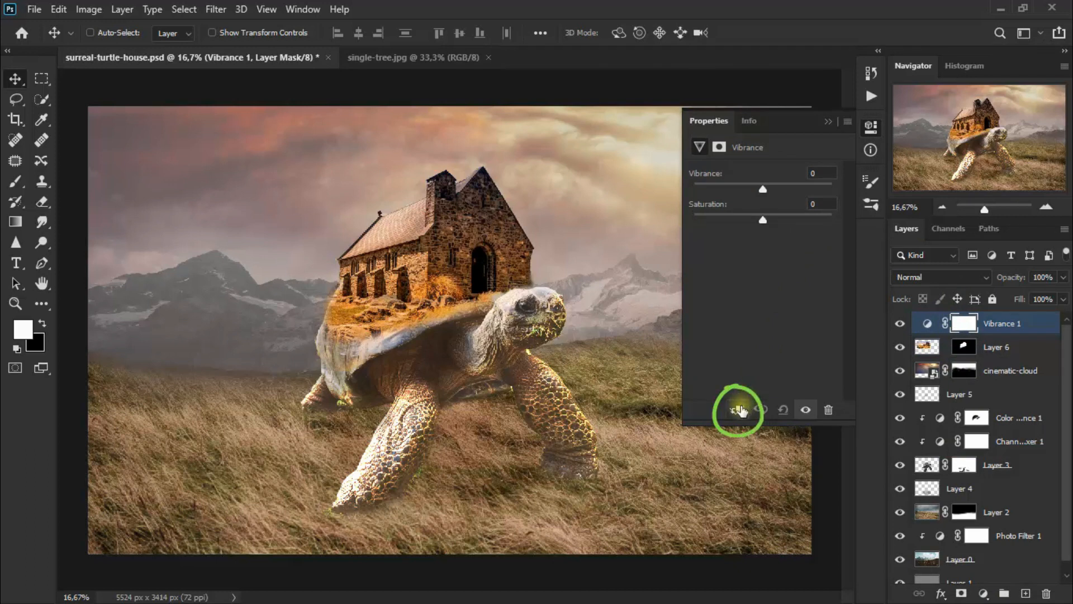
{"action": "left_click", "coordinate": [739, 409]}
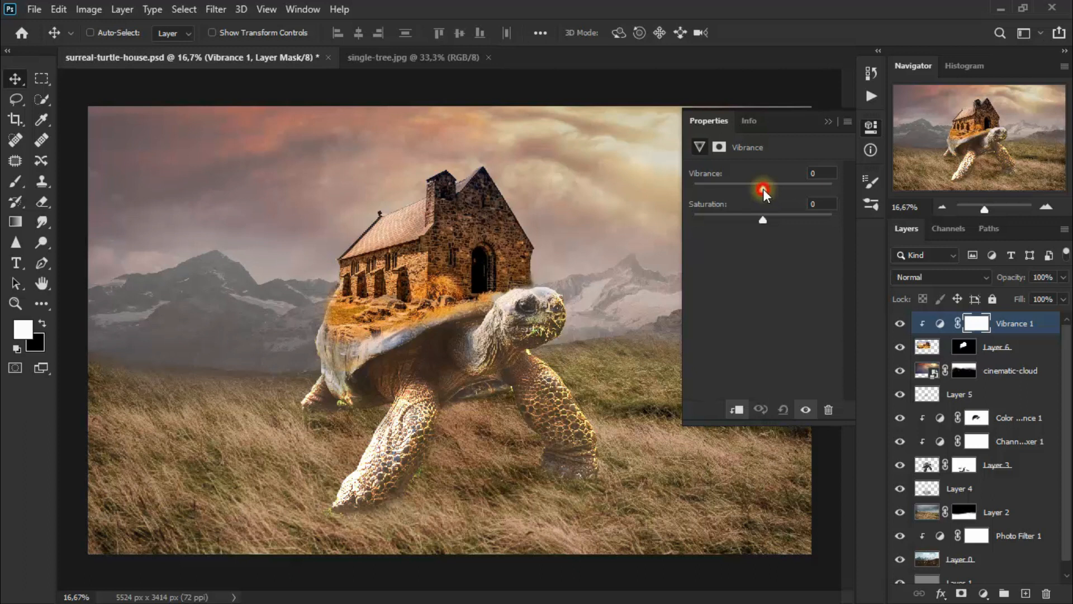
{"action": "left_click_drag", "start_coordinate": [767, 218], "coordinate": [743, 219]}
{"action": "double_click", "coordinate": [817, 204]}
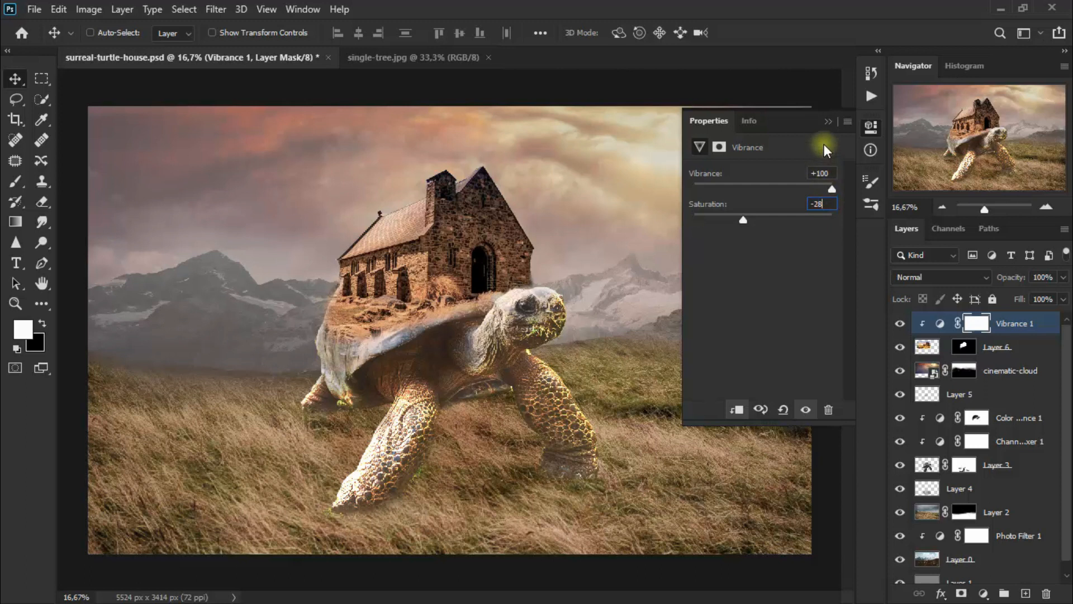
{"action": "left_click", "coordinate": [825, 124]}
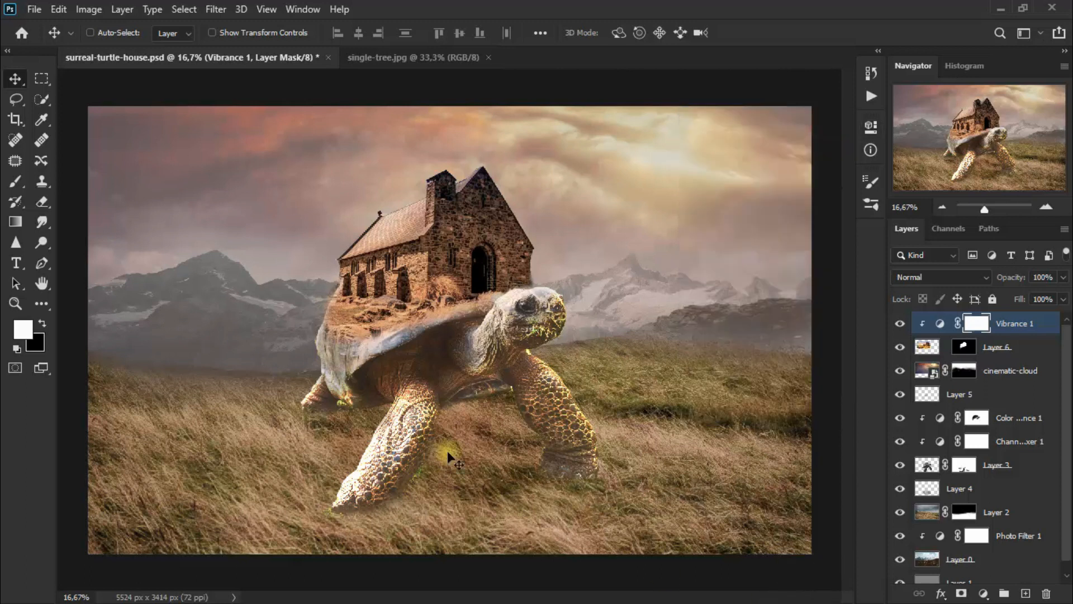
Step: Duplicate the Background layer in single-tree.jpg and apply Levels to the copy with black input 126 and white input 158
{"action": "left_click", "coordinate": [402, 63]}
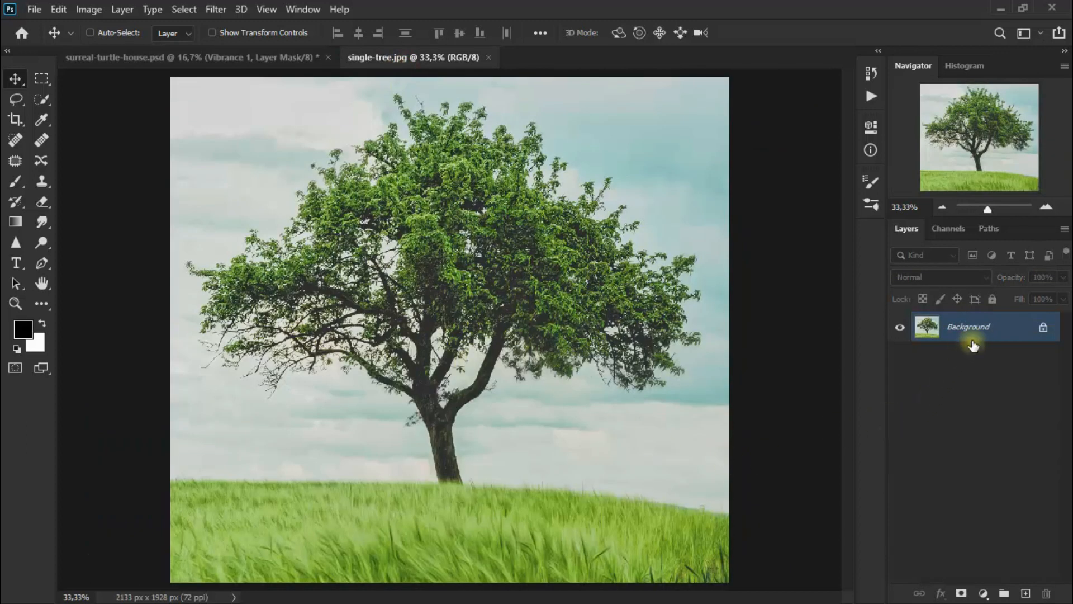
{"action": "key", "text": "ctrl+j"}
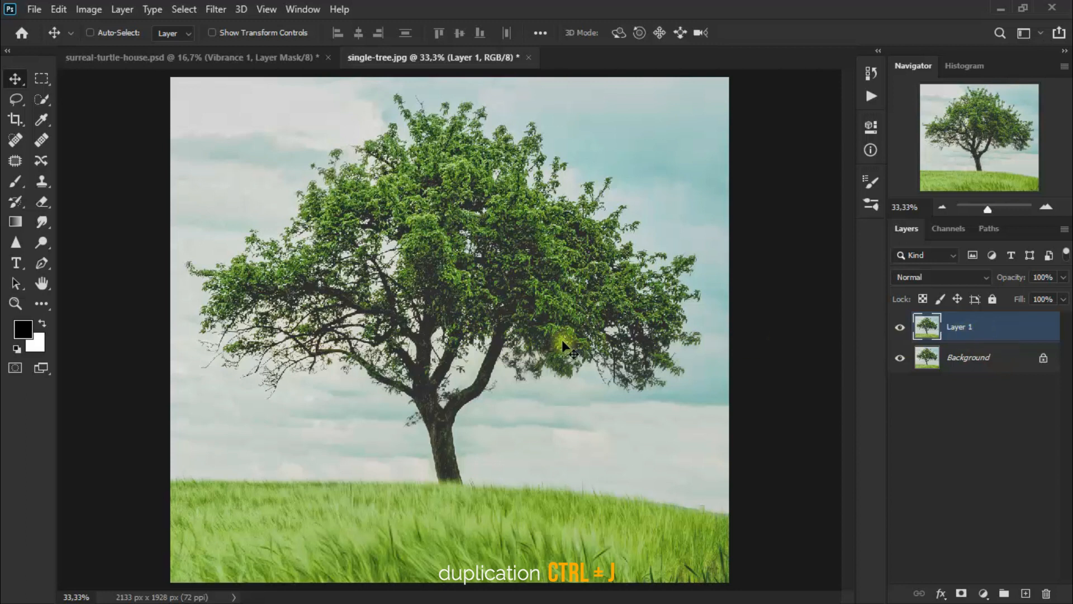
{"action": "left_click", "coordinate": [92, 14]}
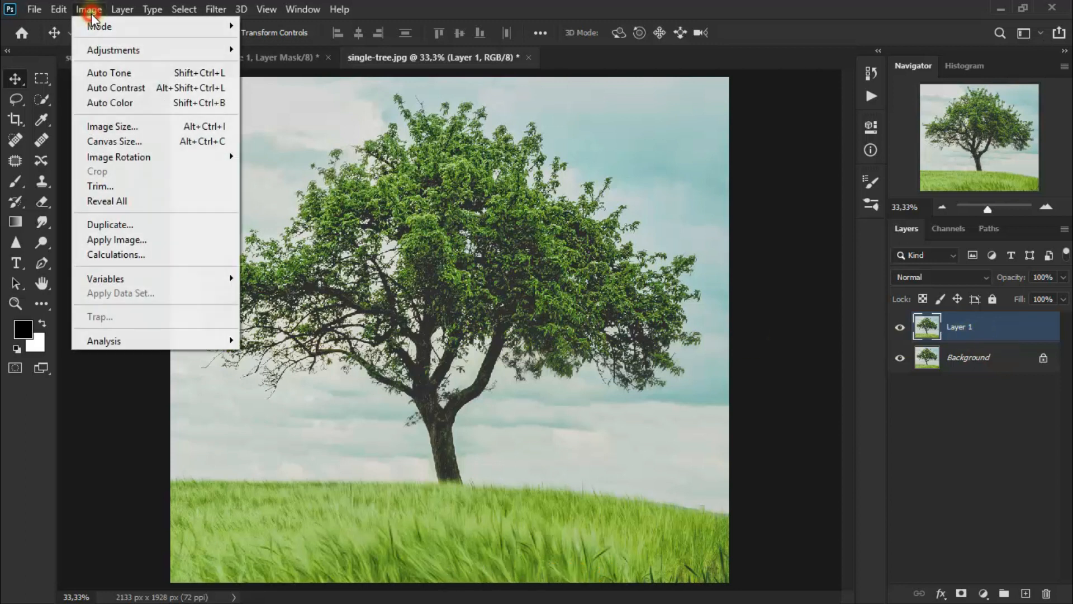
{"action": "mouse_move", "coordinate": [163, 48]}
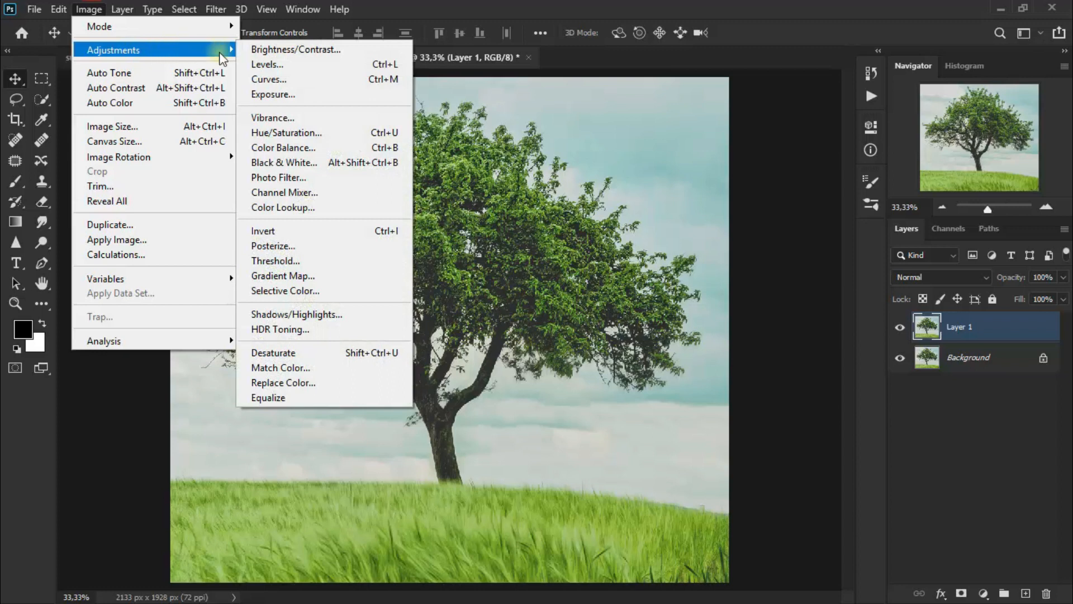
{"action": "left_click", "coordinate": [294, 66]}
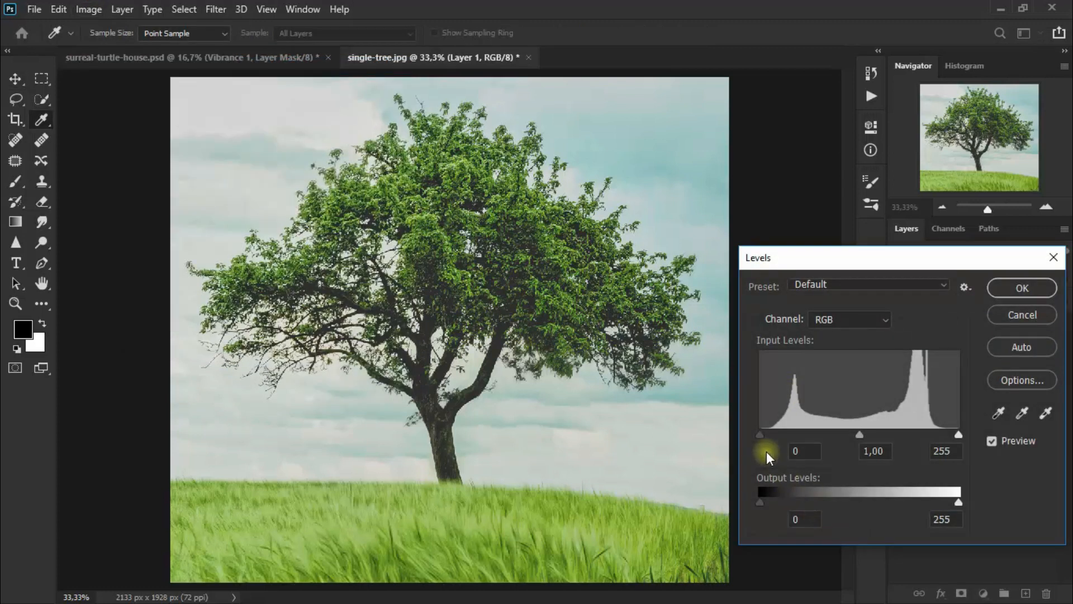
{"action": "left_click_drag", "start_coordinate": [760, 434], "coordinate": [858, 434]}
{"action": "left_click_drag", "start_coordinate": [947, 434], "coordinate": [883, 435]}
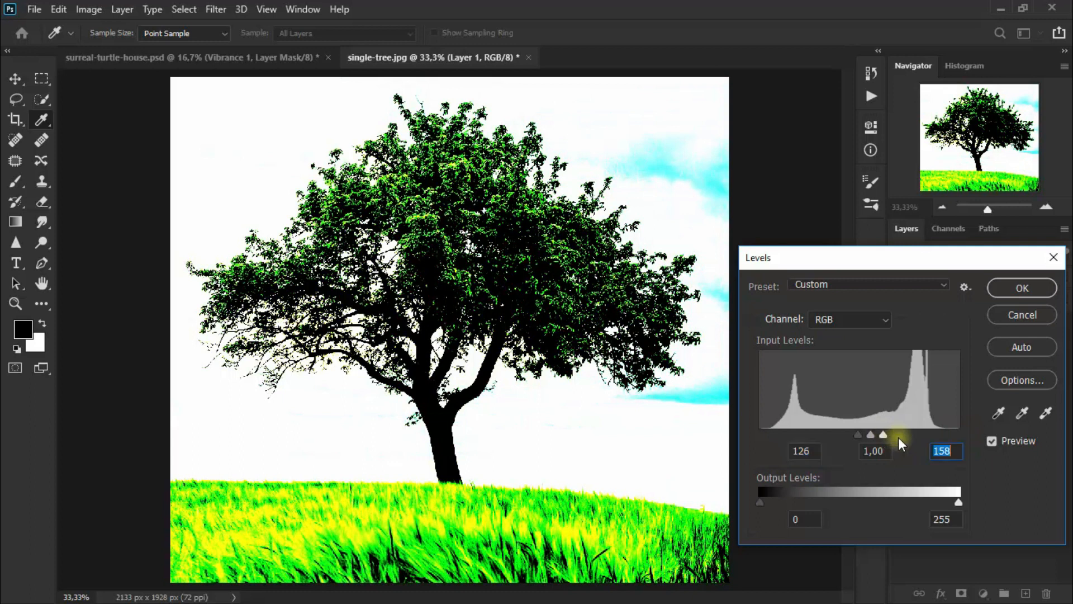
{"action": "left_click", "coordinate": [1046, 291]}
{"action": "key", "text": "v"}
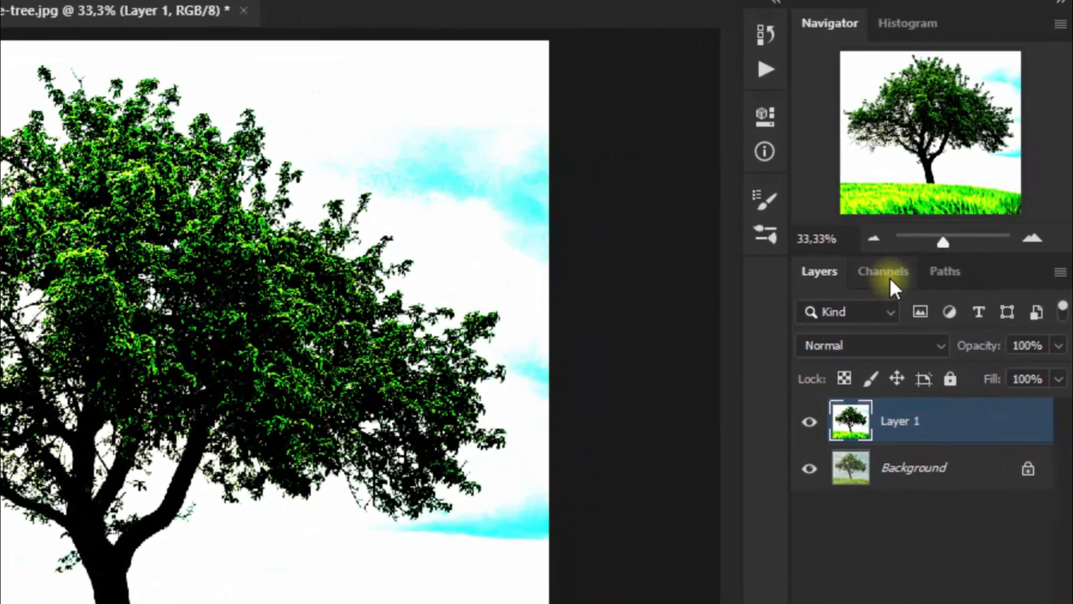
Step: Load the high-contrast tree copy's Blue channel as a selection and make all colour channels visible again
{"action": "left_click", "coordinate": [889, 273]}
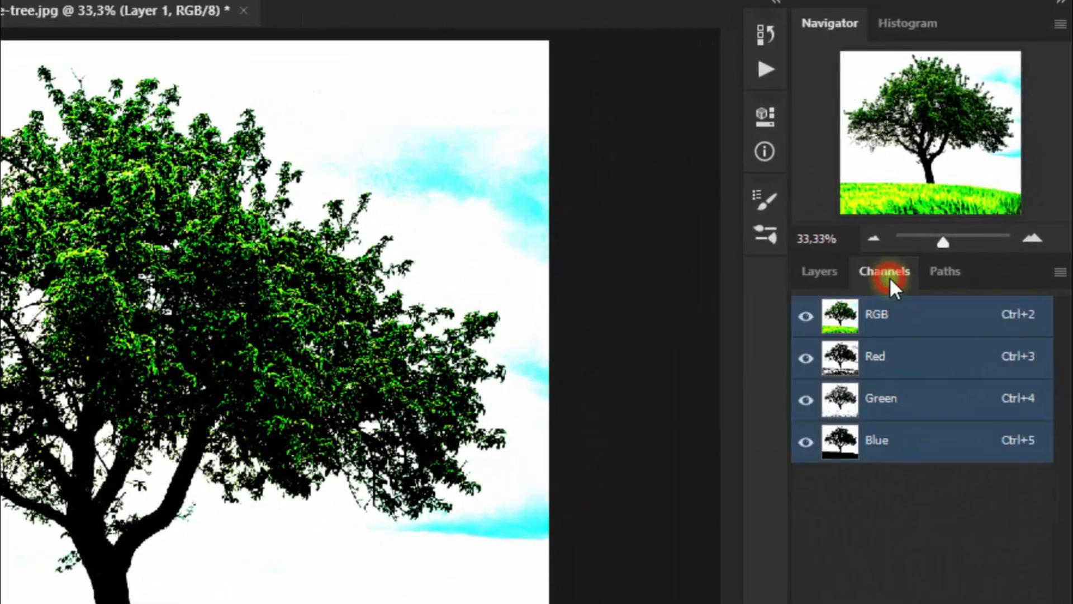
{"action": "left_click", "coordinate": [806, 366]}
{"action": "left_click", "coordinate": [806, 400]}
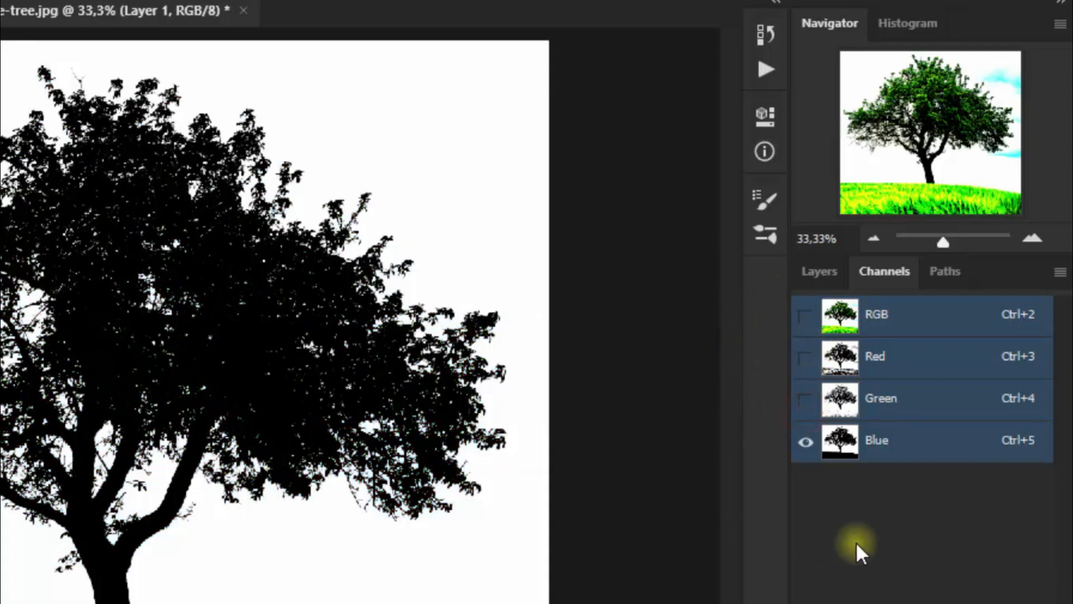
{"action": "left_click", "coordinate": [921, 447]}
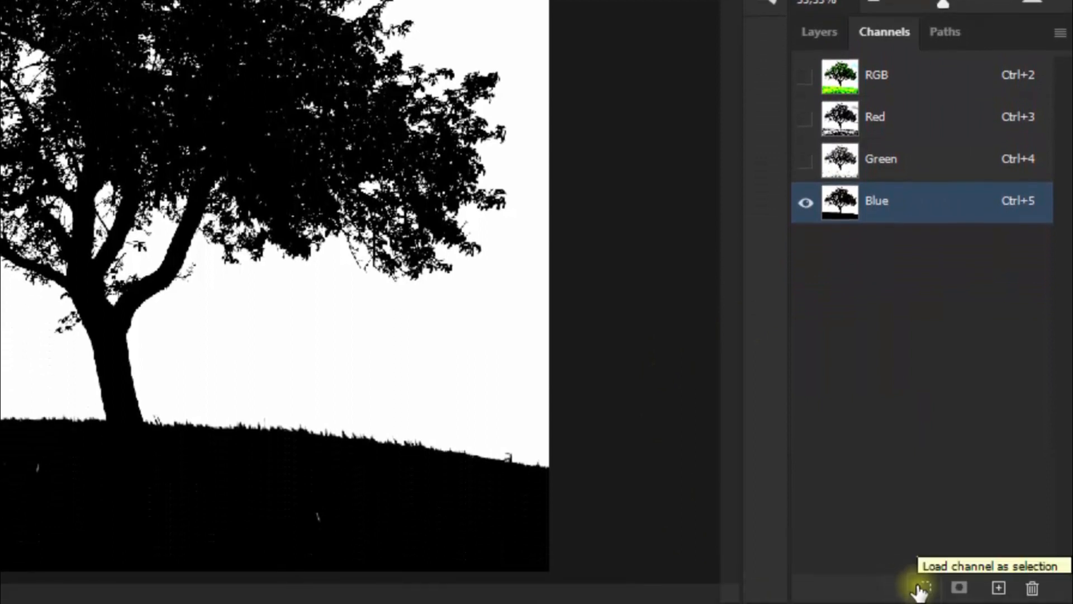
{"action": "left_click", "coordinate": [921, 588]}
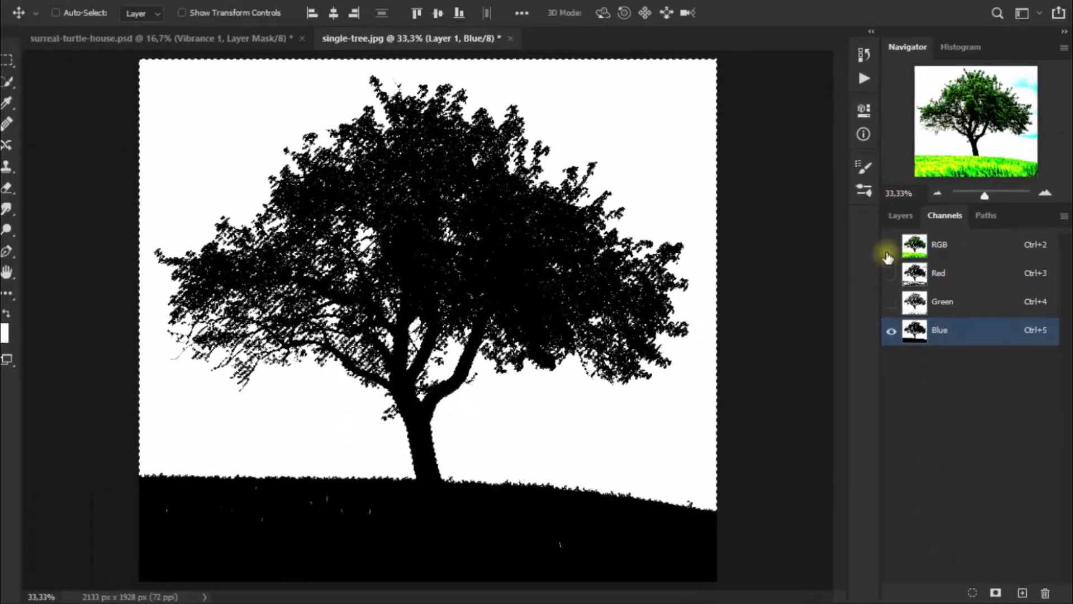
{"action": "left_click", "coordinate": [888, 252]}
{"action": "left_click", "coordinate": [901, 215]}
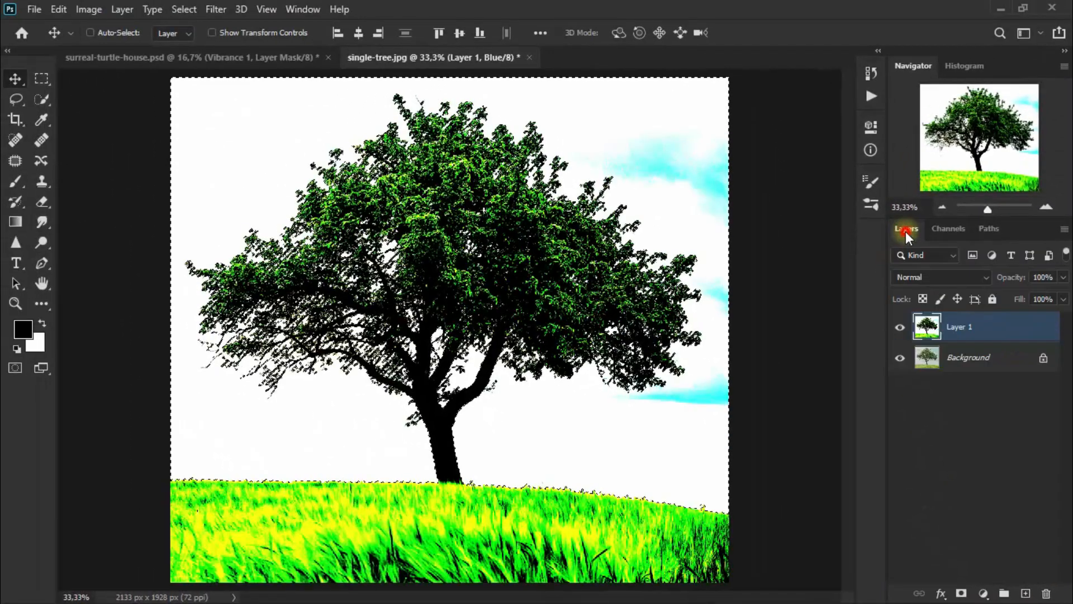
{"action": "left_click", "coordinate": [958, 232]}
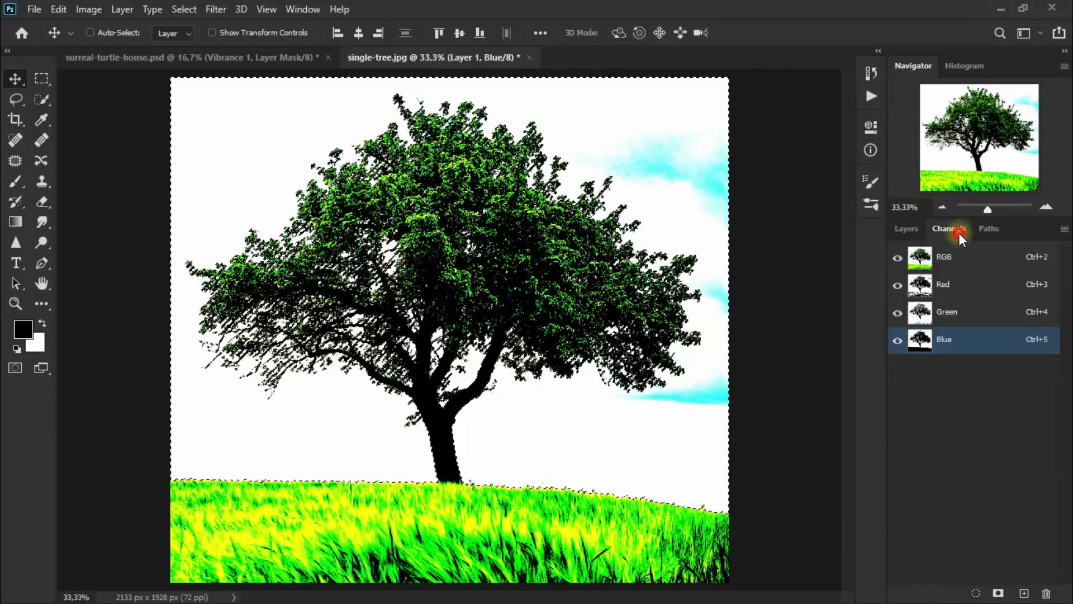
{"action": "left_click", "coordinate": [906, 229]}
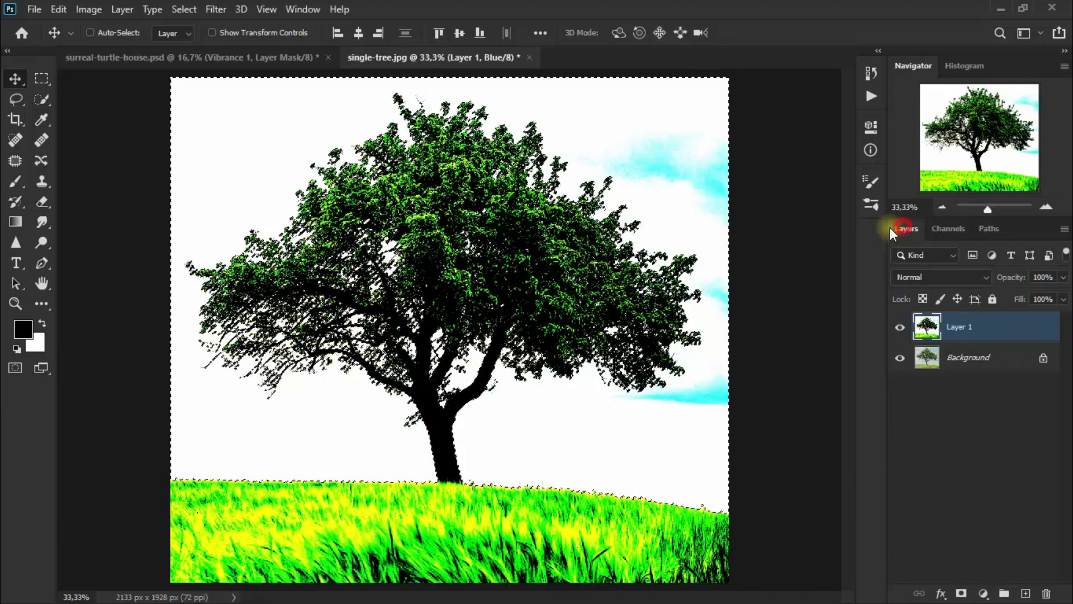
Step: Copy the tree and grass from Background to a new layer using the inverted selection, with Layer 1 and Background hidden
{"action": "left_click", "coordinate": [899, 329]}
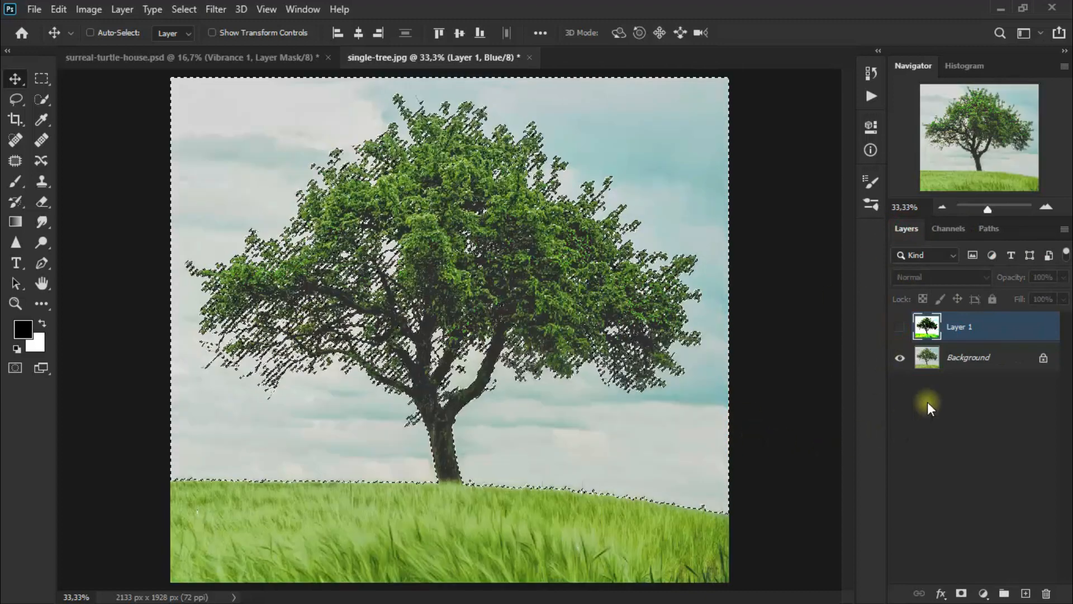
{"action": "left_click", "coordinate": [991, 362]}
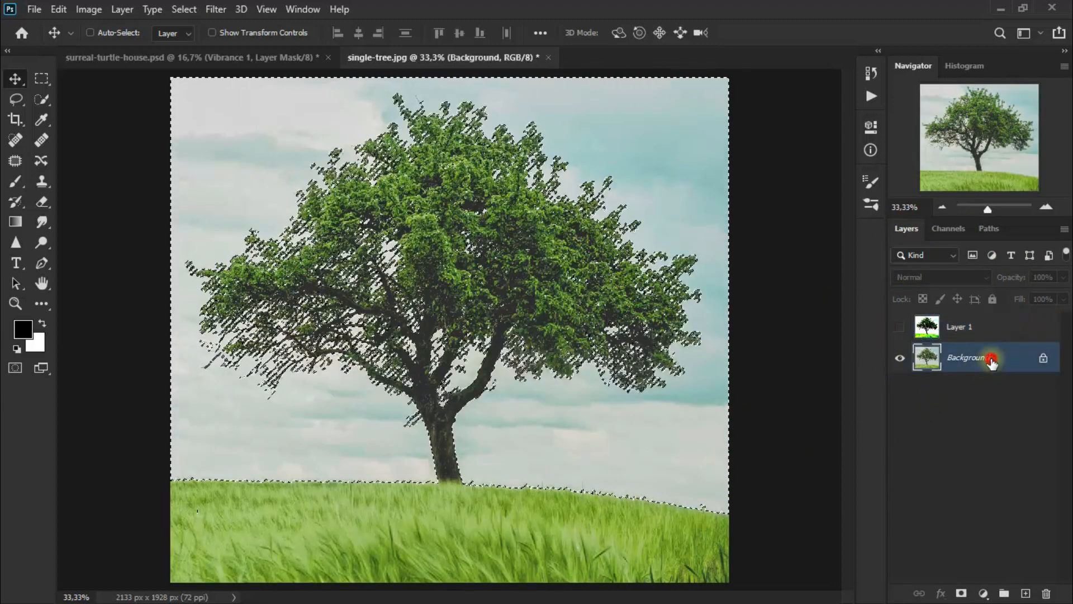
{"action": "left_click", "coordinate": [185, 9]}
{"action": "left_click", "coordinate": [215, 65]}
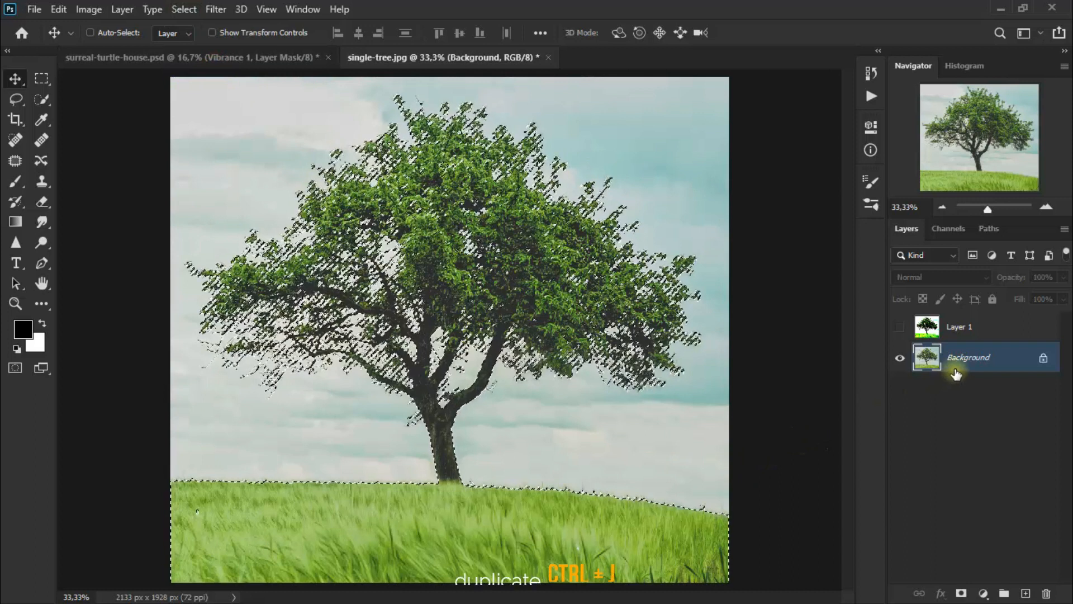
{"action": "key", "text": "ctrl+j"}
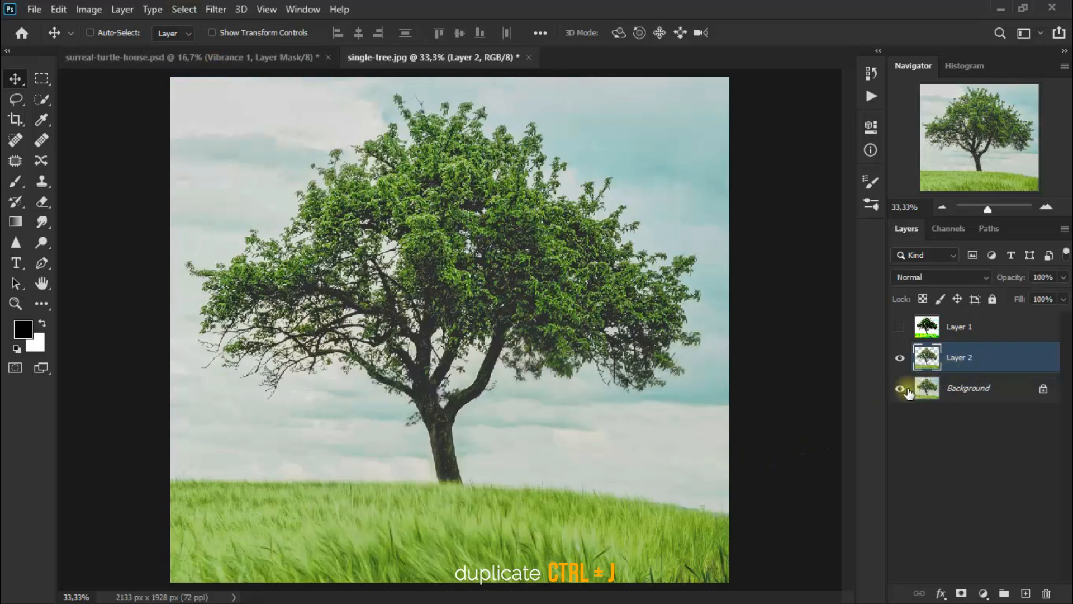
{"action": "left_click", "coordinate": [901, 389]}
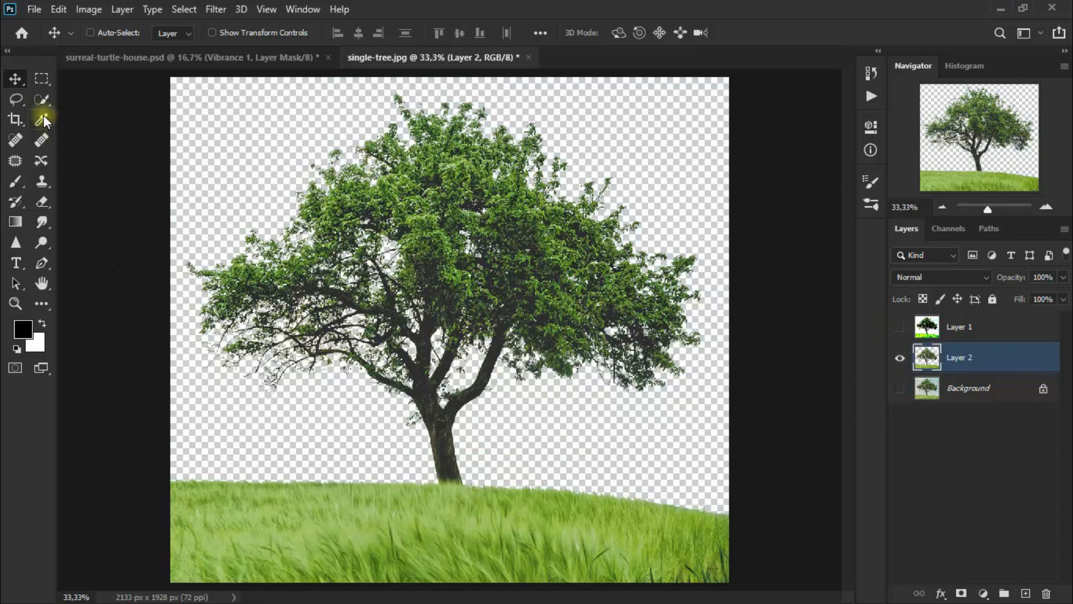
Step: Outline the grass field with the Patch tool, leaving a small tuft at the trunk's base, and delete it from Layer 2
{"action": "left_click", "coordinate": [15, 162]}
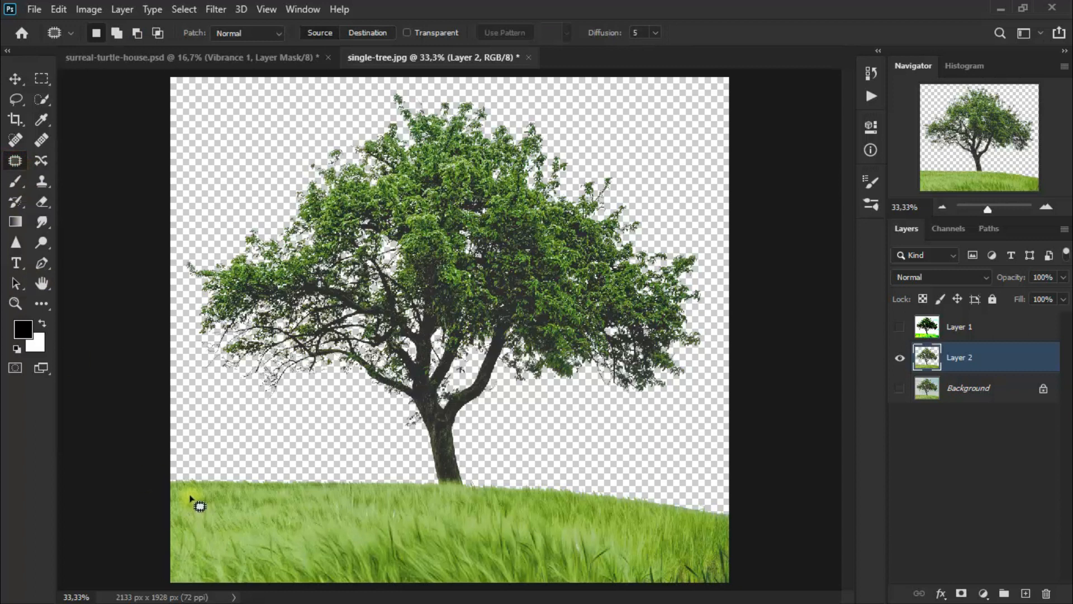
{"action": "mouse_move", "coordinate": [169, 475]}
{"action": "left_mouse_down"}
{"action": "mouse_move", "coordinate": [425, 477]}
{"action": "mouse_move", "coordinate": [439, 495]}
{"action": "mouse_move", "coordinate": [545, 489]}
{"action": "mouse_move", "coordinate": [746, 520]}
{"action": "mouse_move", "coordinate": [137, 594]}
{"action": "mouse_move", "coordinate": [143, 484]}
{"action": "left_mouse_up"}
{"action": "key", "text": "Delete"}
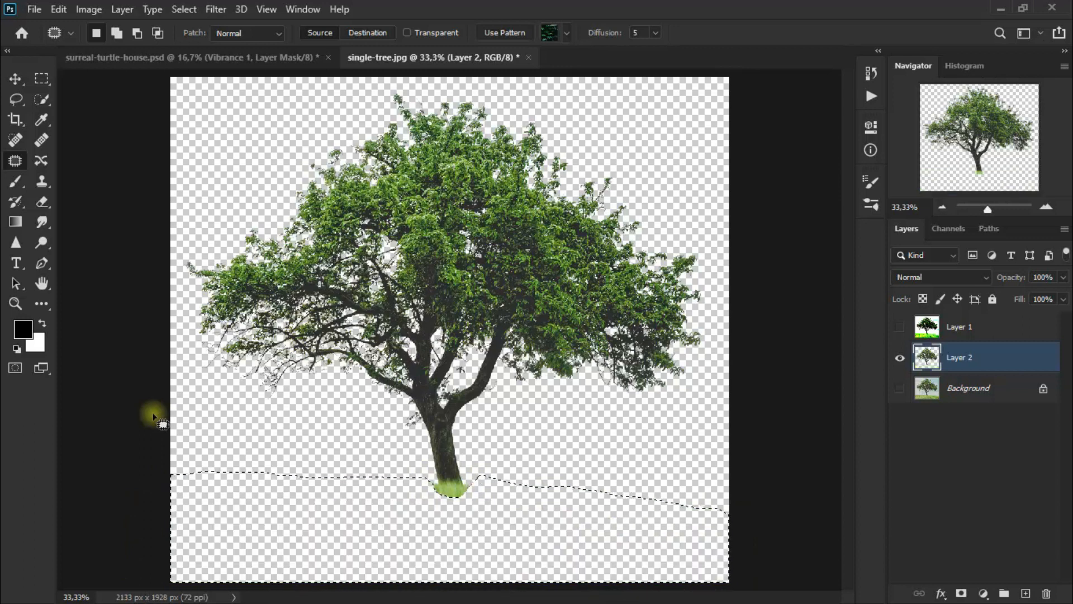
Step: Clear the selection and move the cut-out tree from single-tree.jpg into surreal-turtle-house.psd
{"action": "key", "text": "ctrl+d"}
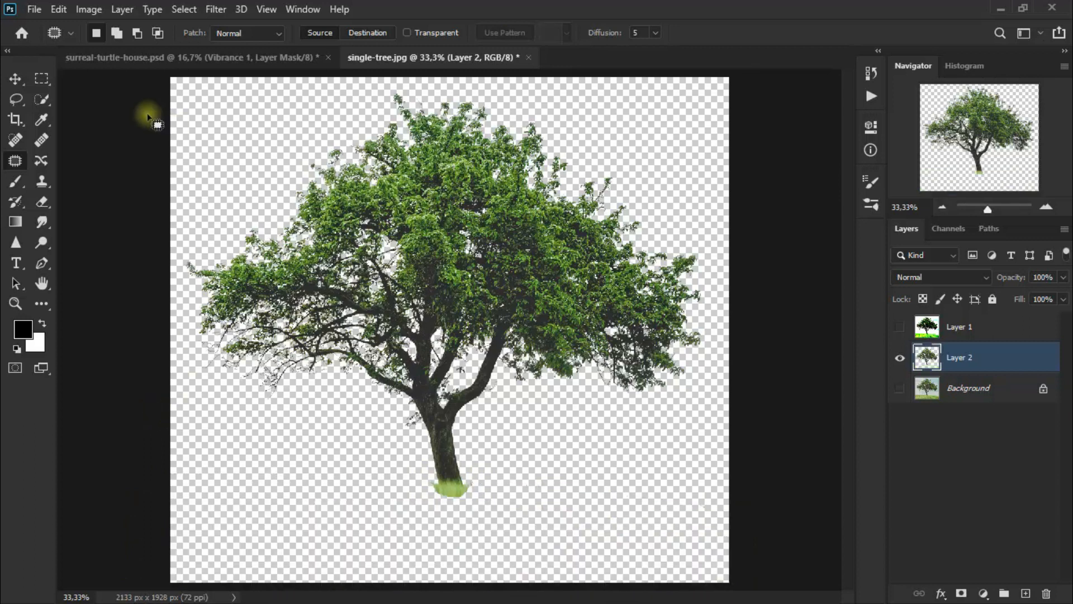
{"action": "left_click", "coordinate": [17, 80]}
{"action": "left_click_drag", "start_coordinate": [420, 302], "coordinate": [356, 234]}
Step: Close single-tree.jpg without saving its changes and place the tree at the rear of the turtle's shell beside the house
{"action": "left_click", "coordinate": [403, 57]}
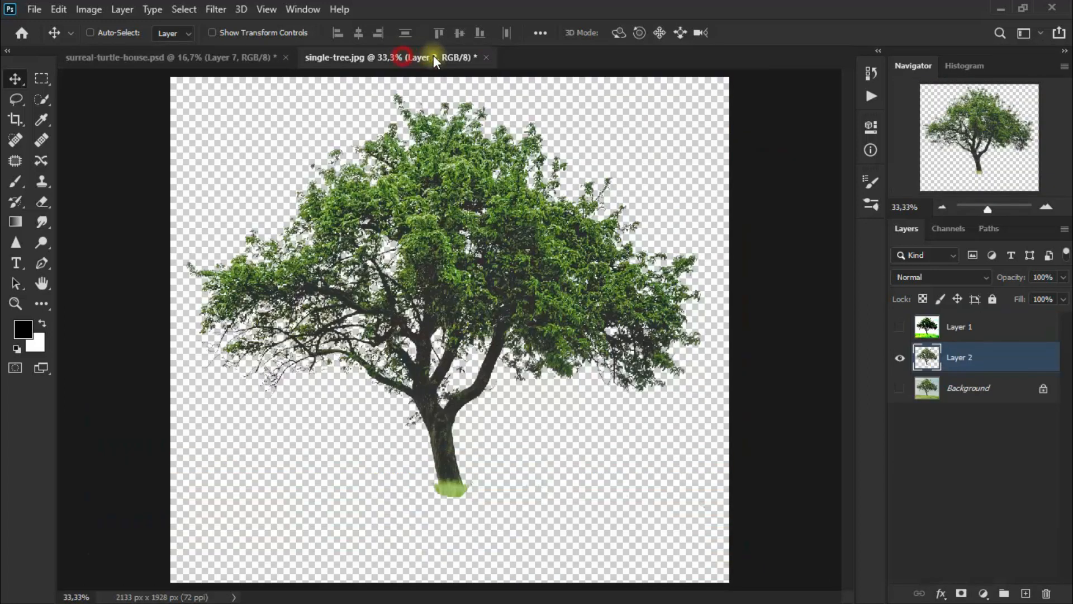
{"action": "left_click", "coordinate": [486, 58]}
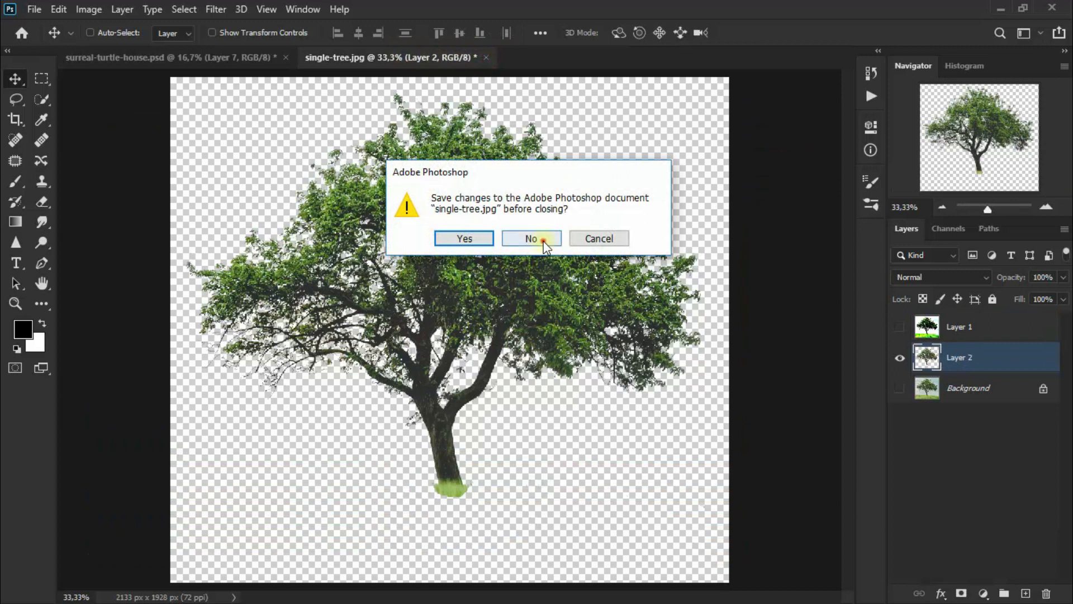
{"action": "left_click", "coordinate": [532, 239]}
{"action": "left_click_drag", "start_coordinate": [367, 243], "coordinate": [370, 241]}
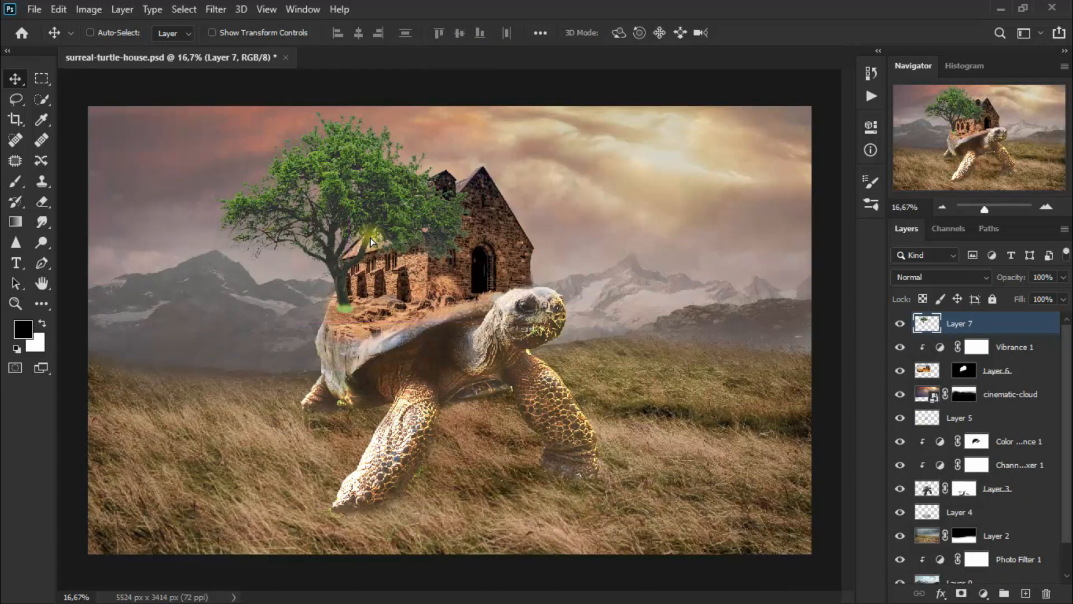
Step: Erase the green grass tuft at the trunk's base with a size 200 eraser at 49% opacity and shift the tree slightly left
{"action": "left_click", "coordinate": [45, 202]}
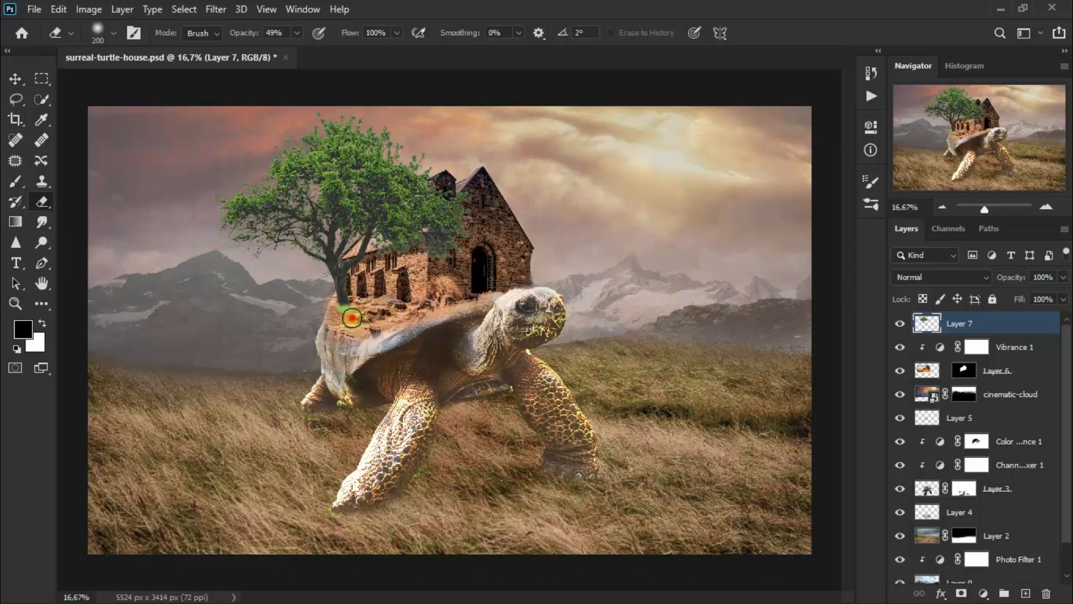
{"action": "mouse_move", "coordinate": [343, 316]}
{"action": "left_mouse_down"}
{"action": "mouse_move", "coordinate": [330, 316]}
{"action": "mouse_move", "coordinate": [355, 318]}
{"action": "mouse_move", "coordinate": [362, 305]}
{"action": "left_mouse_up"}
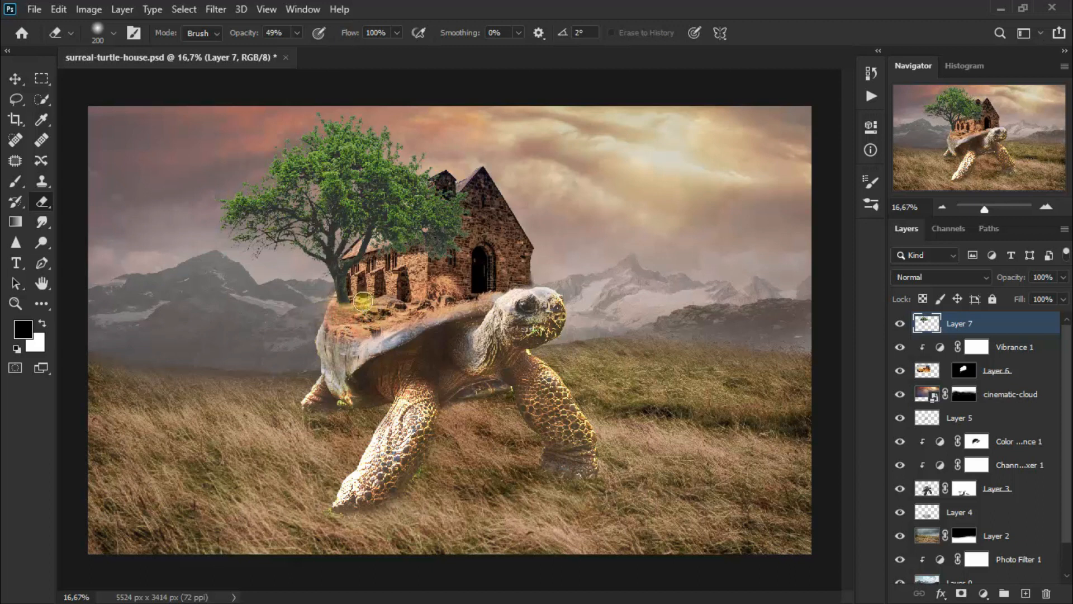
{"action": "left_click", "coordinate": [15, 78]}
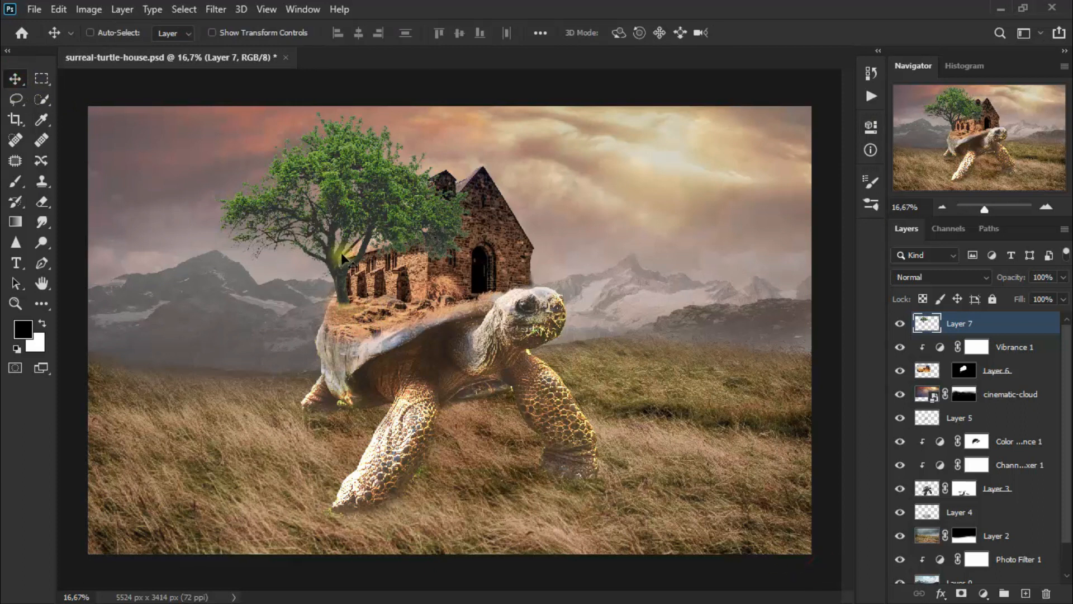
{"action": "left_click_drag", "start_coordinate": [318, 230], "coordinate": [309, 230]}
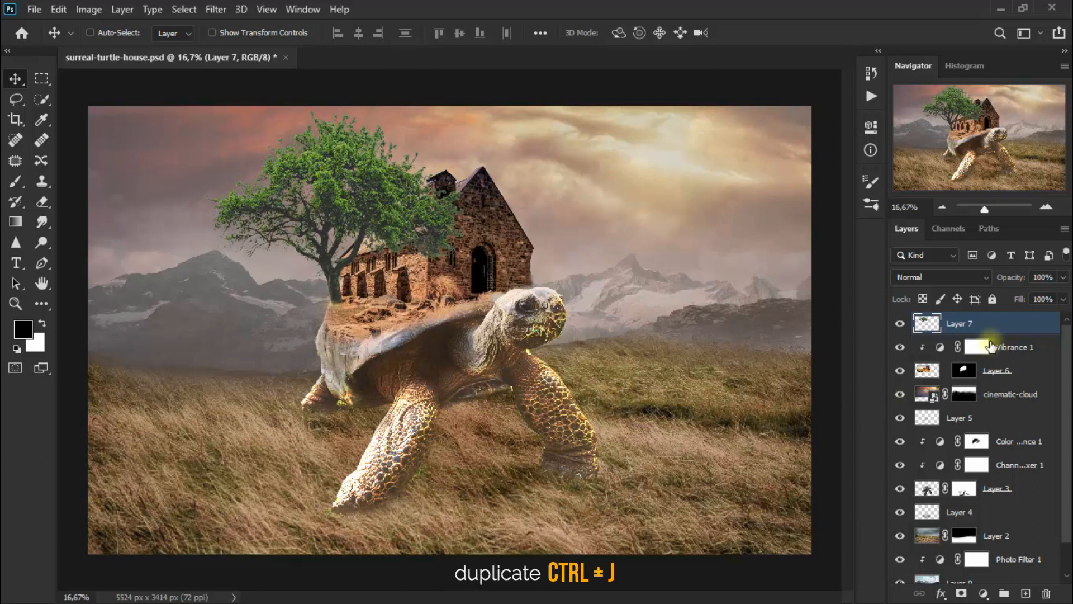
Step: Duplicate the tree's Layer 7, clip the copy to the original with Hard Light blending, and compare with the copy hidden and shown
{"action": "key", "text": "ctrl+j"}
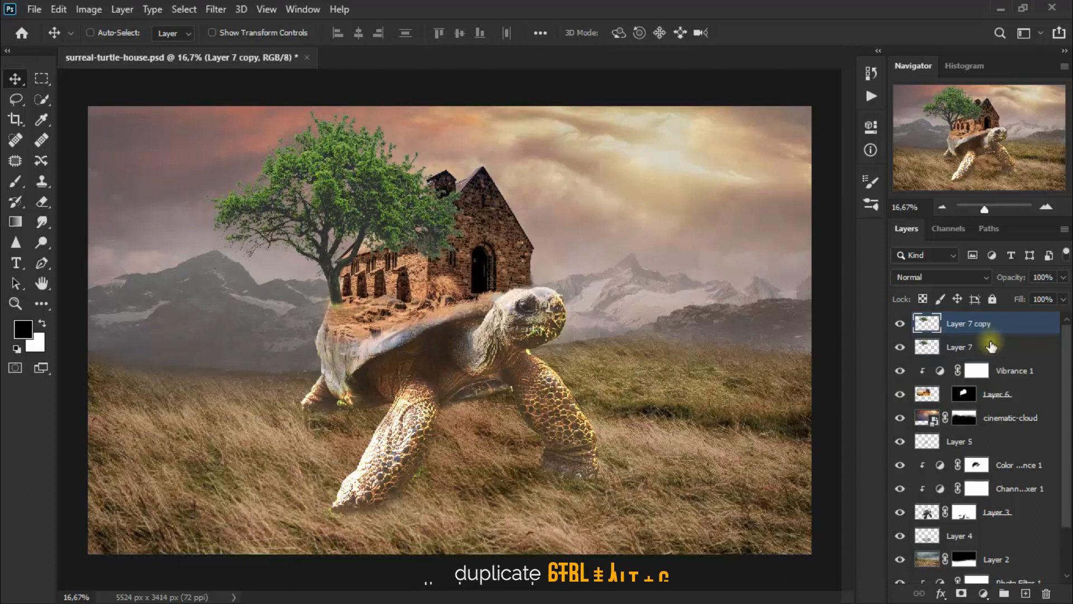
{"action": "key", "text": "ctrl+alt+g"}
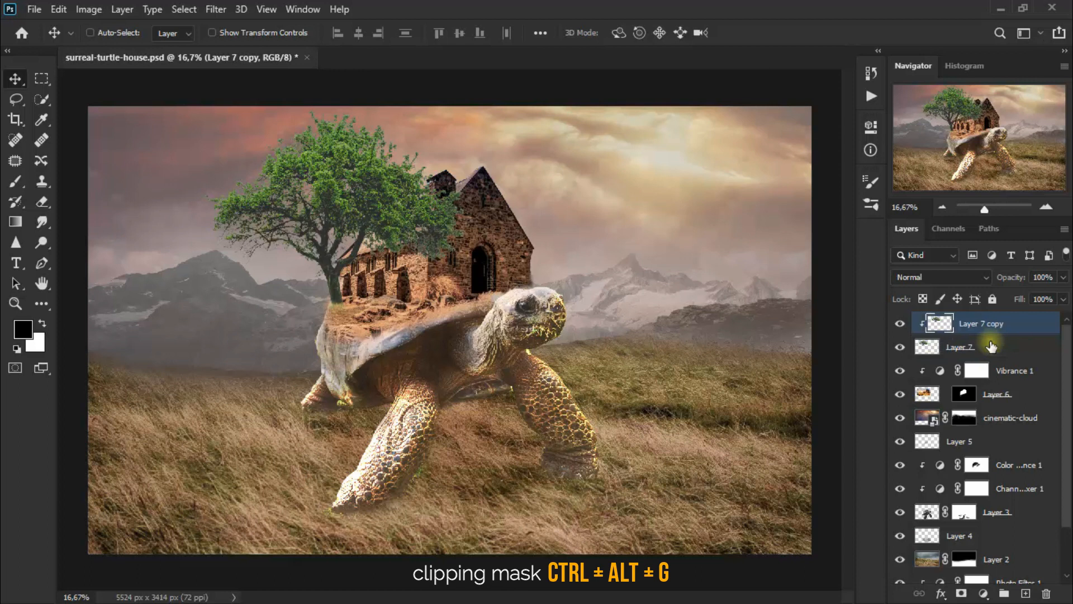
{"action": "left_click", "coordinate": [933, 278]}
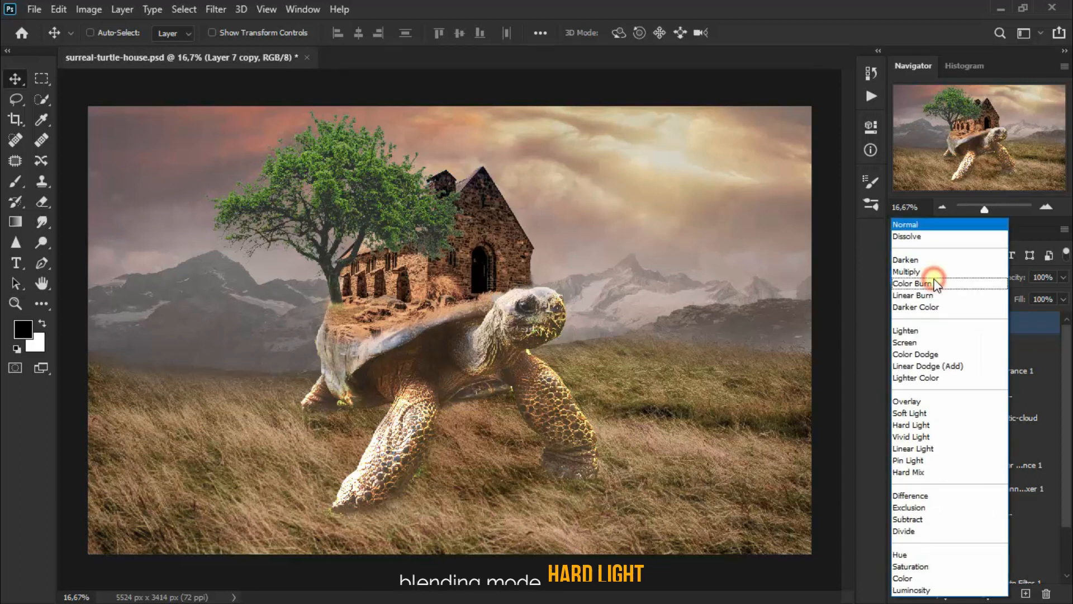
{"action": "left_click", "coordinate": [929, 427]}
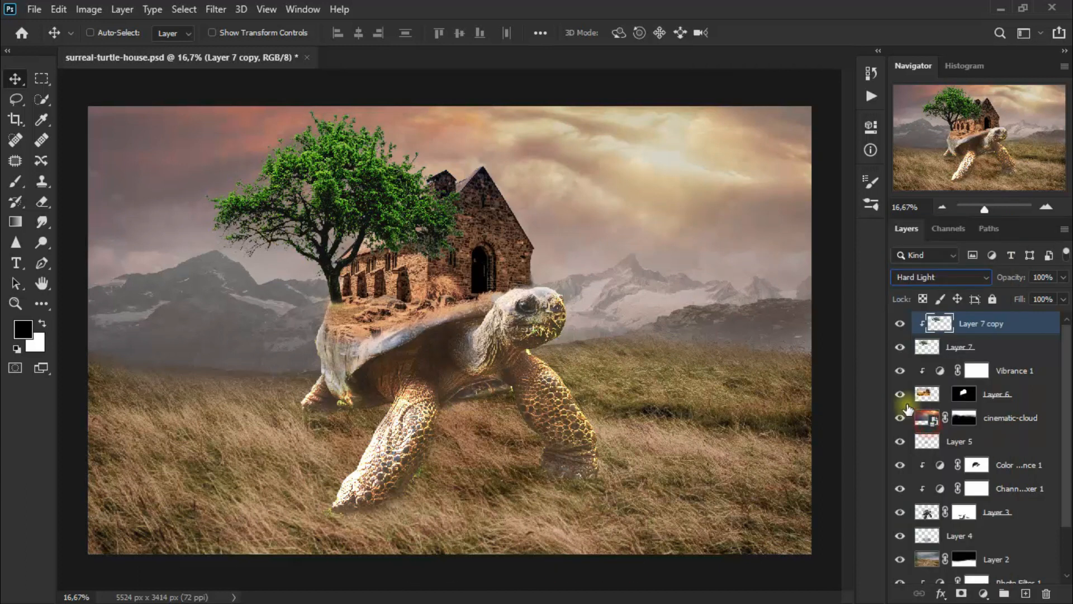
{"action": "left_click", "coordinate": [899, 325]}
{"action": "left_click", "coordinate": [901, 324]}
Step: Lower the clipped tree copy's opacity to 57% and compare the tree with and without it
{"action": "left_click", "coordinate": [1063, 299]}
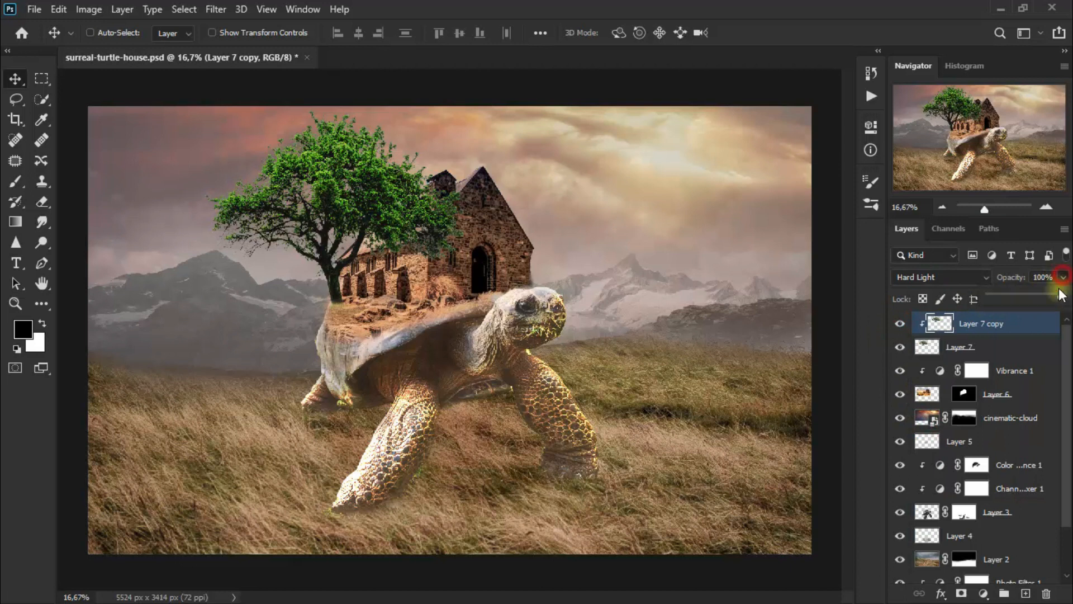
{"action": "left_click_drag", "start_coordinate": [1061, 297], "coordinate": [1039, 298]}
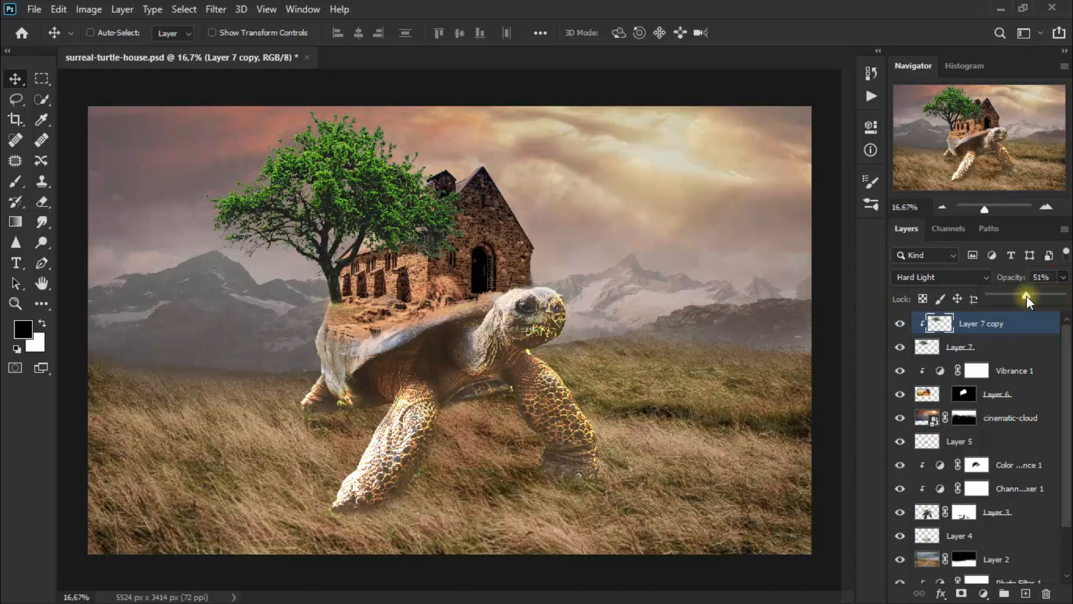
{"action": "left_click", "coordinate": [900, 328]}
{"action": "left_click", "coordinate": [904, 327]}
{"action": "left_click", "coordinate": [905, 327]}
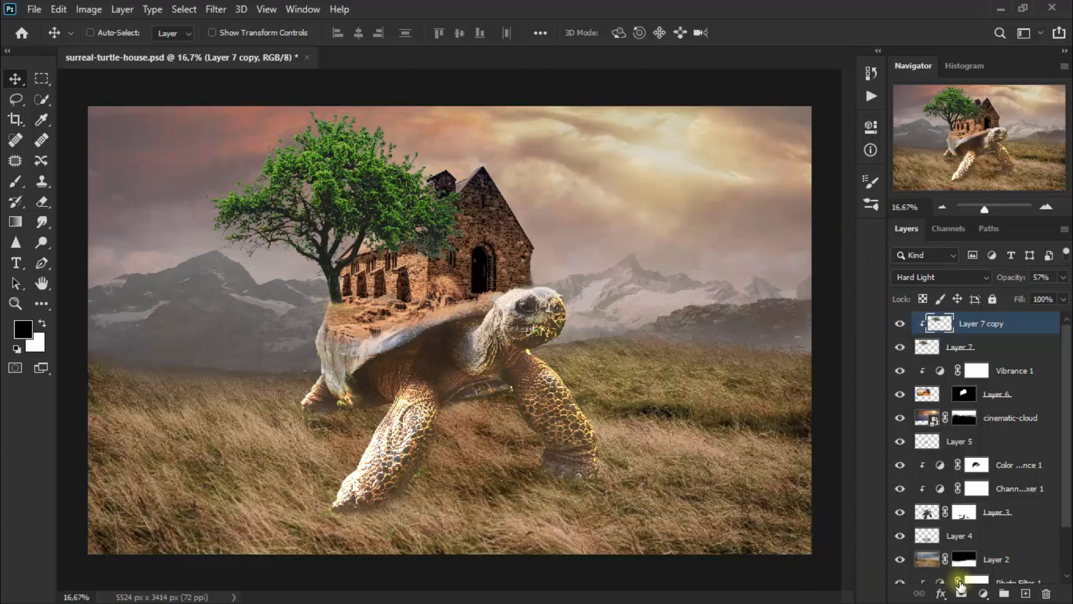
Step: Add a Color Lookup adjustment above all layers with the FuturisticBleak.3DL 3DLUT file and compare before and after
{"action": "left_click", "coordinate": [984, 592]}
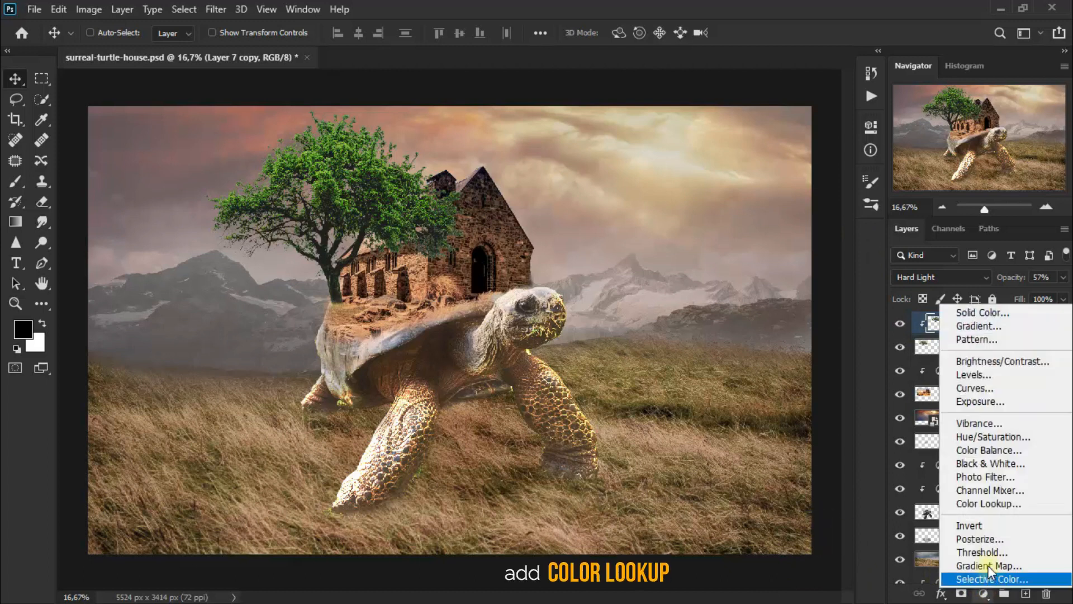
{"action": "left_click", "coordinate": [1012, 506]}
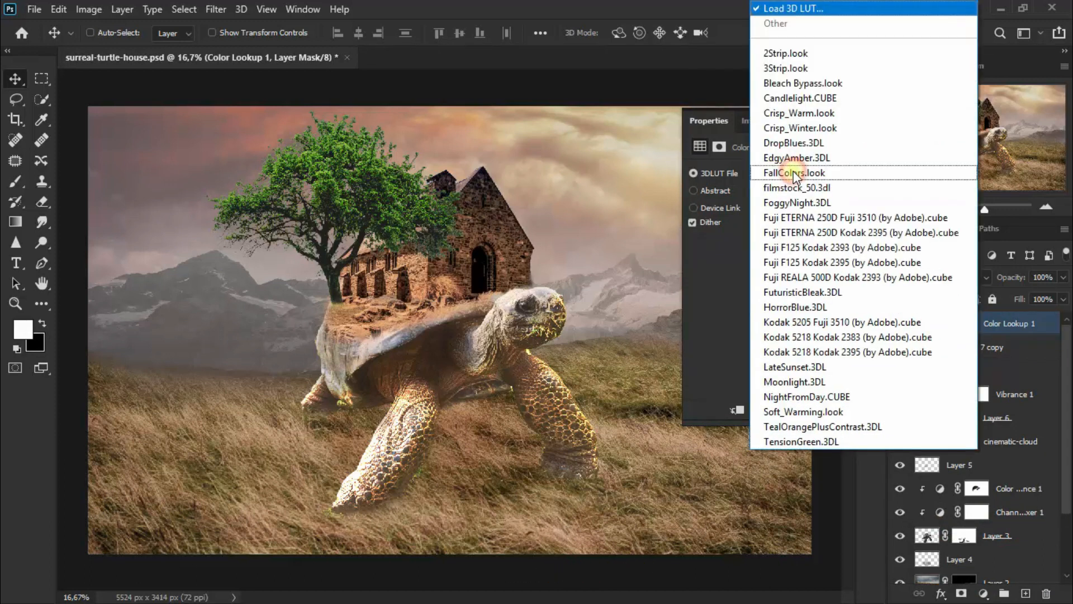
{"action": "left_click", "coordinate": [850, 291]}
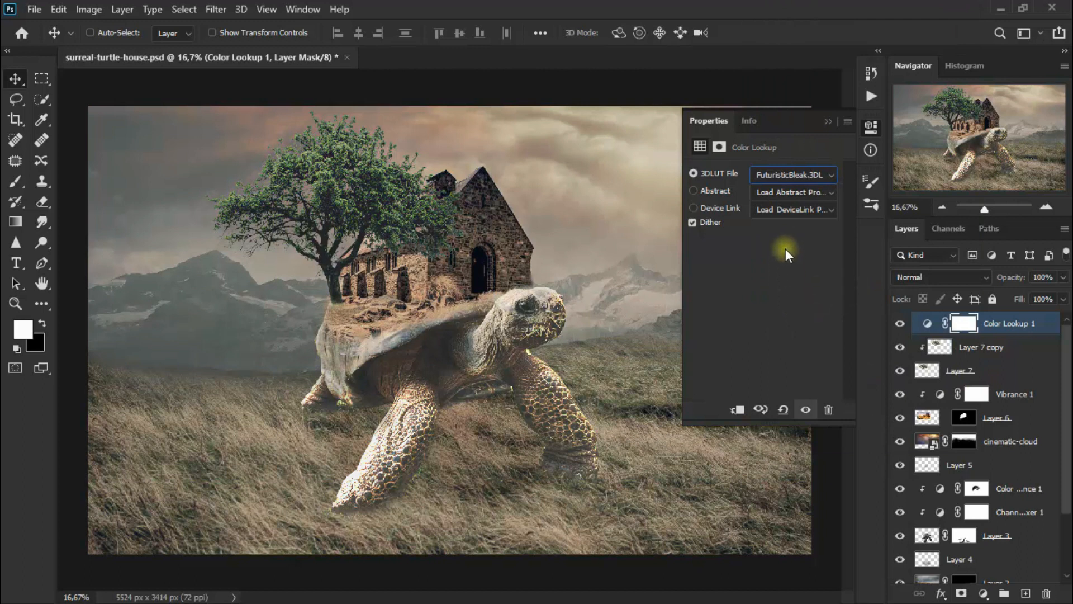
{"action": "left_click", "coordinate": [828, 122]}
{"action": "left_click", "coordinate": [900, 325]}
{"action": "left_click", "coordinate": [900, 325]}
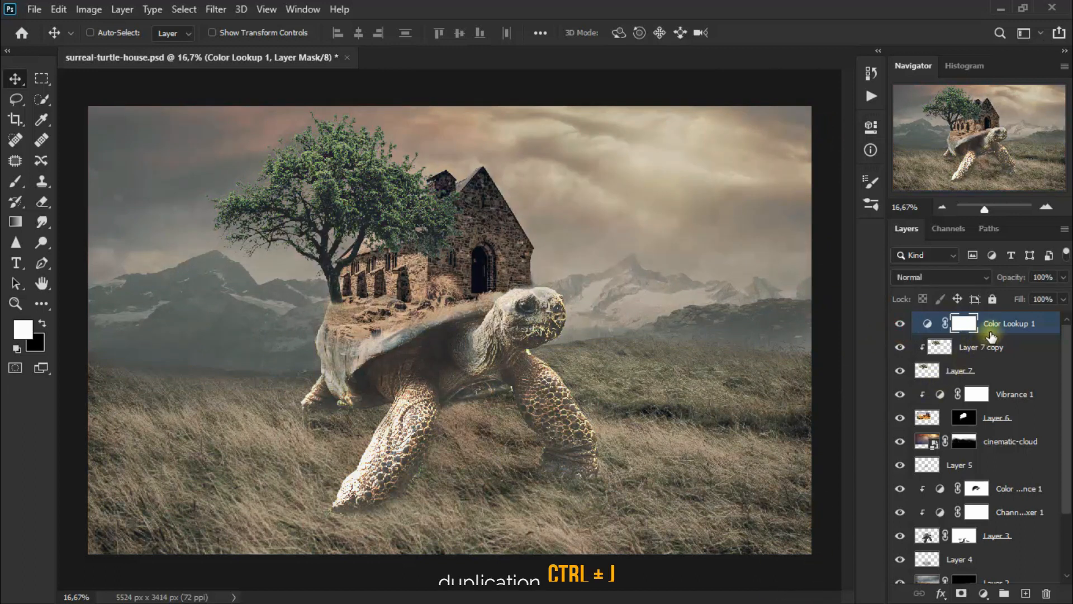
Step: Duplicate the Color Lookup 1 layer and set the copy's blending mode to Saturation
{"action": "key", "text": "ctrl+j"}
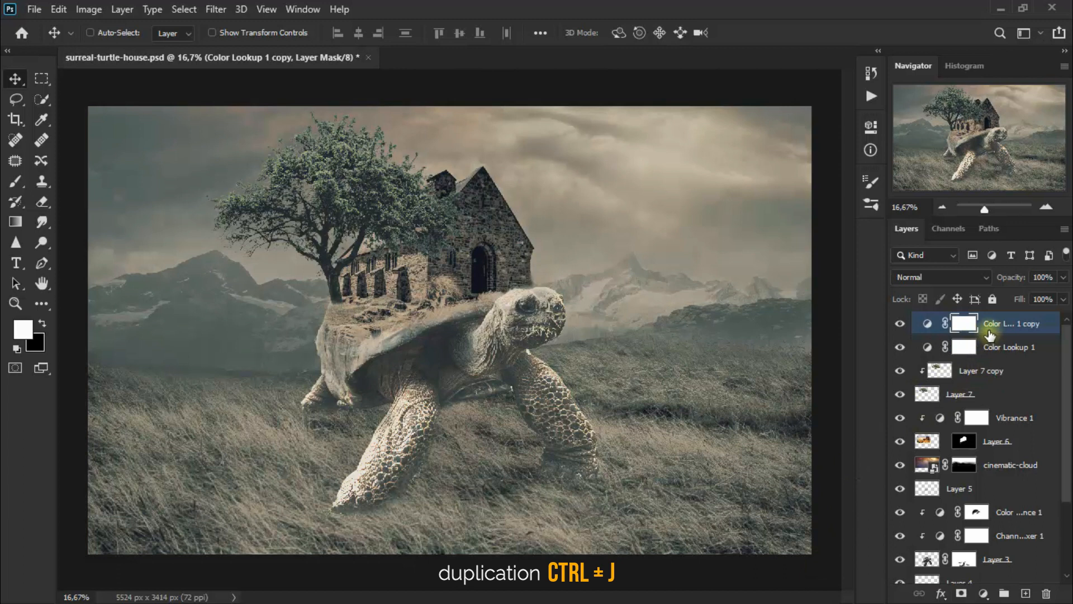
{"action": "left_click", "coordinate": [937, 275]}
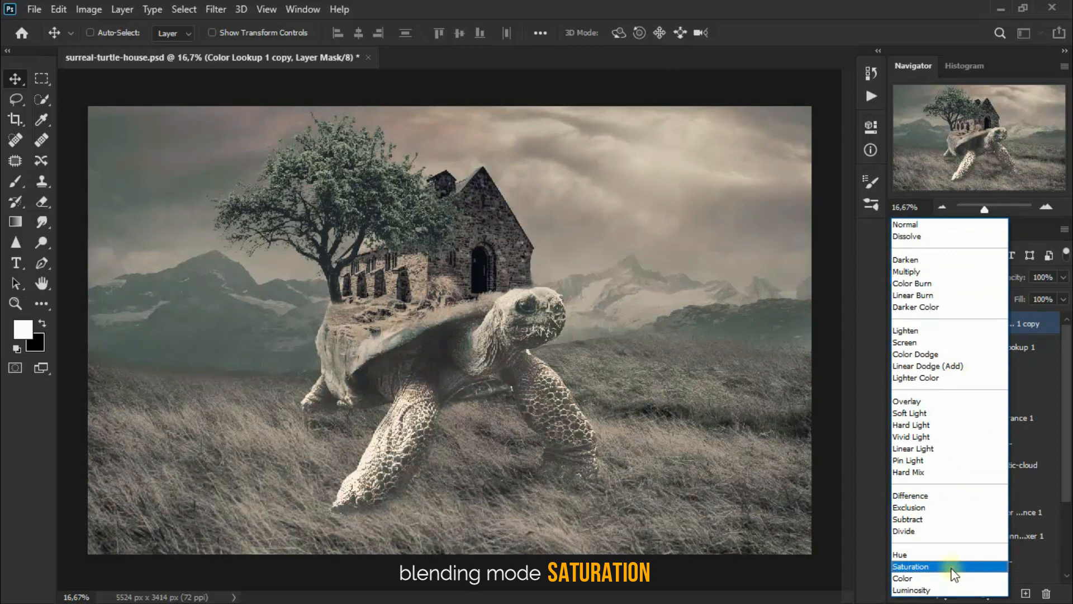
{"action": "left_click", "coordinate": [954, 567]}
Step: Set the Color Lookup copy's opacity to 66% and compare the image with and without it
{"action": "left_click_drag", "start_coordinate": [1061, 278], "coordinate": [1052, 297]}
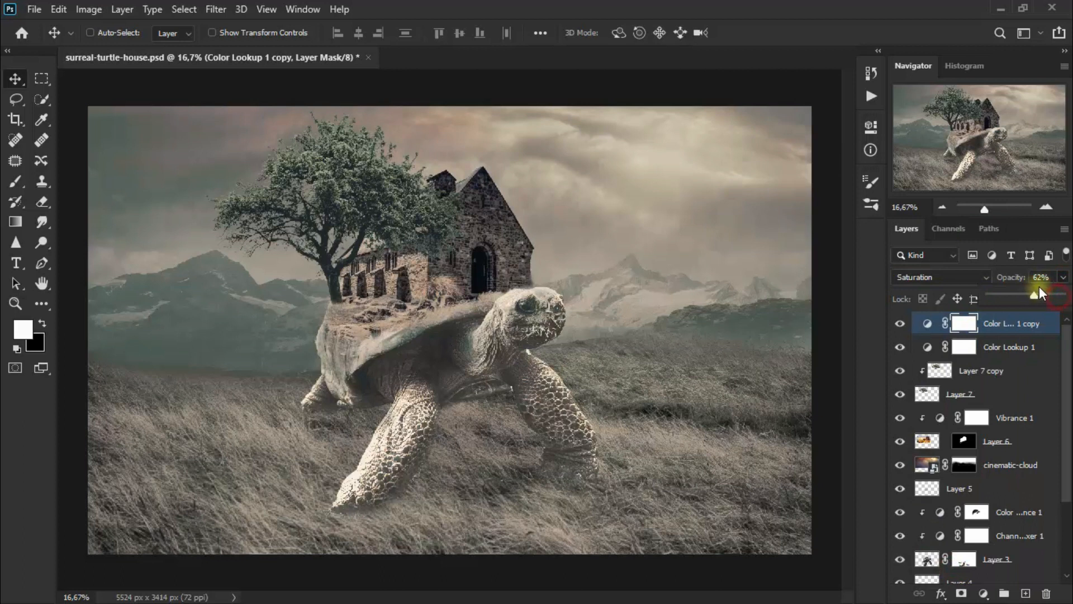
{"action": "left_click", "coordinate": [1043, 278]}
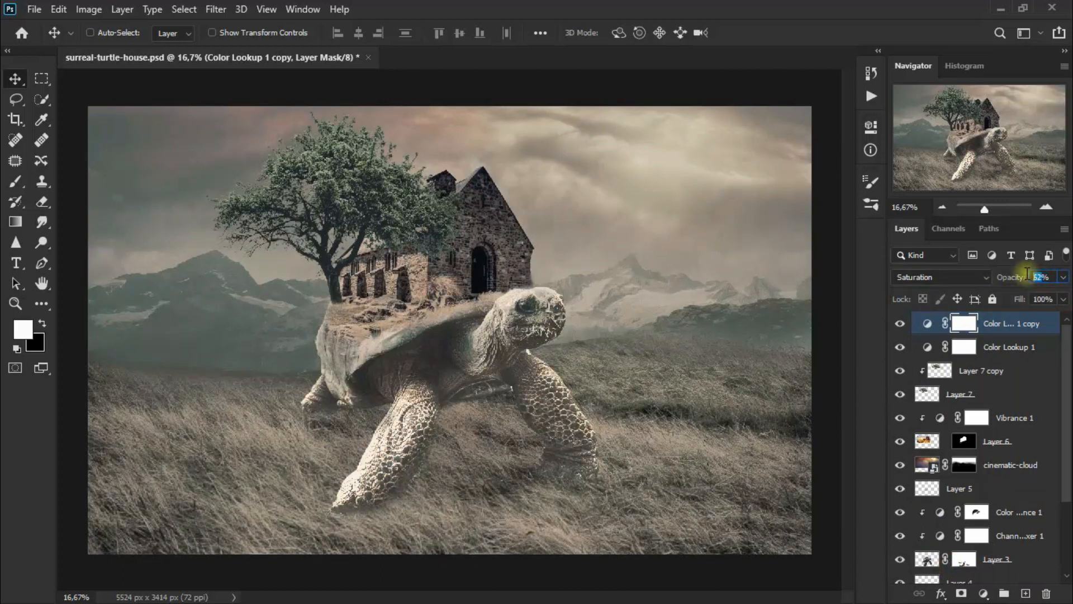
{"action": "left_click", "coordinate": [1049, 278]}
{"action": "left_click", "coordinate": [899, 326]}
{"action": "left_click", "coordinate": [898, 327]}
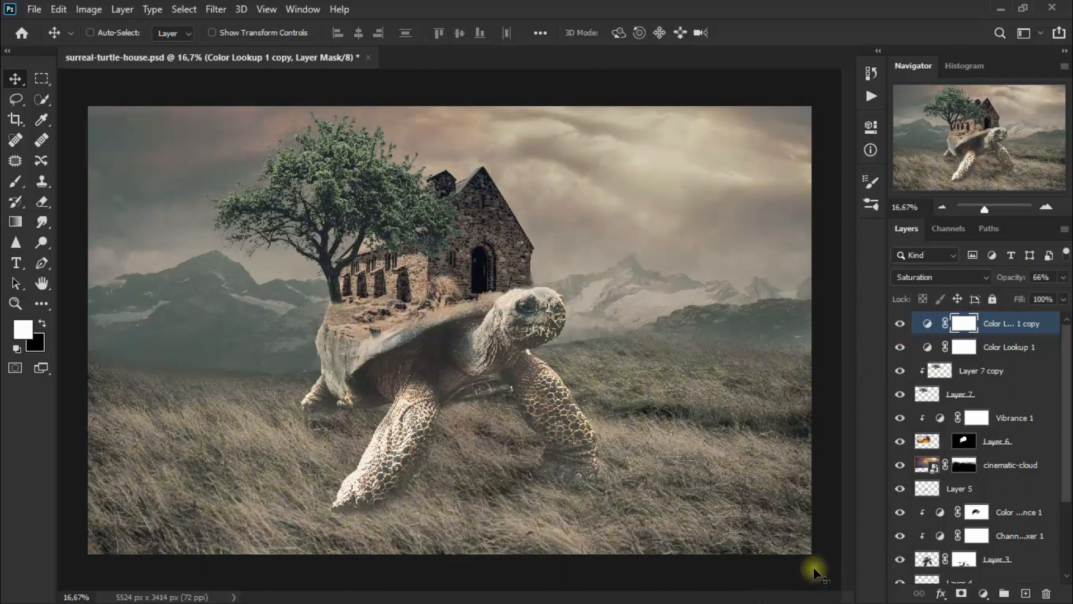
Step: Add a Color Balance adjustment on top with midtones at Cyan-Red -19, Magenta-Green -6 and Yellow-Blue -11
{"action": "left_click", "coordinate": [984, 593]}
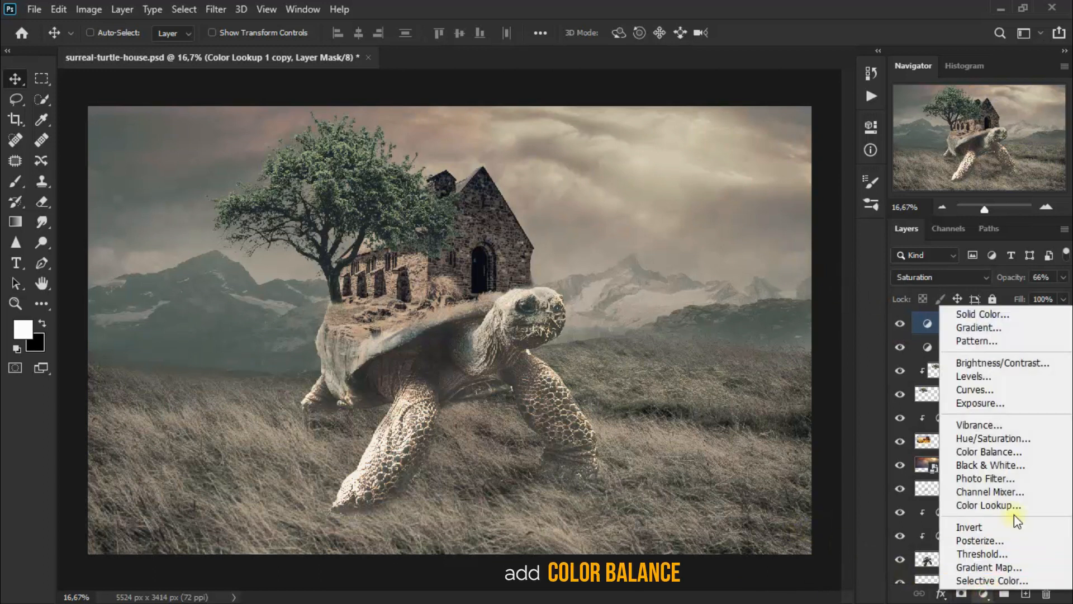
{"action": "left_click", "coordinate": [1034, 453]}
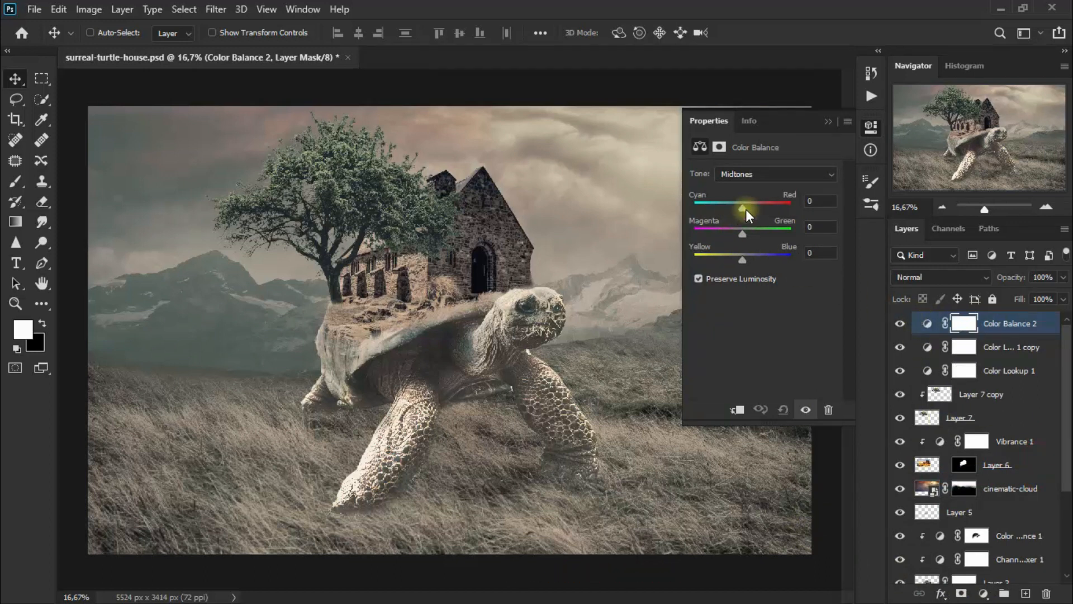
{"action": "left_click_drag", "start_coordinate": [742, 207], "coordinate": [736, 207]}
{"action": "left_click_drag", "start_coordinate": [823, 199], "coordinate": [815, 199]}
{"action": "type", "text": "9"}
{"action": "key", "text": "Return"}
{"action": "left_click_drag", "start_coordinate": [743, 236], "coordinate": [737, 257]}
{"action": "left_click", "coordinate": [821, 254]}
{"action": "type", "text": "-11"}
{"action": "left_click", "coordinate": [832, 123]}
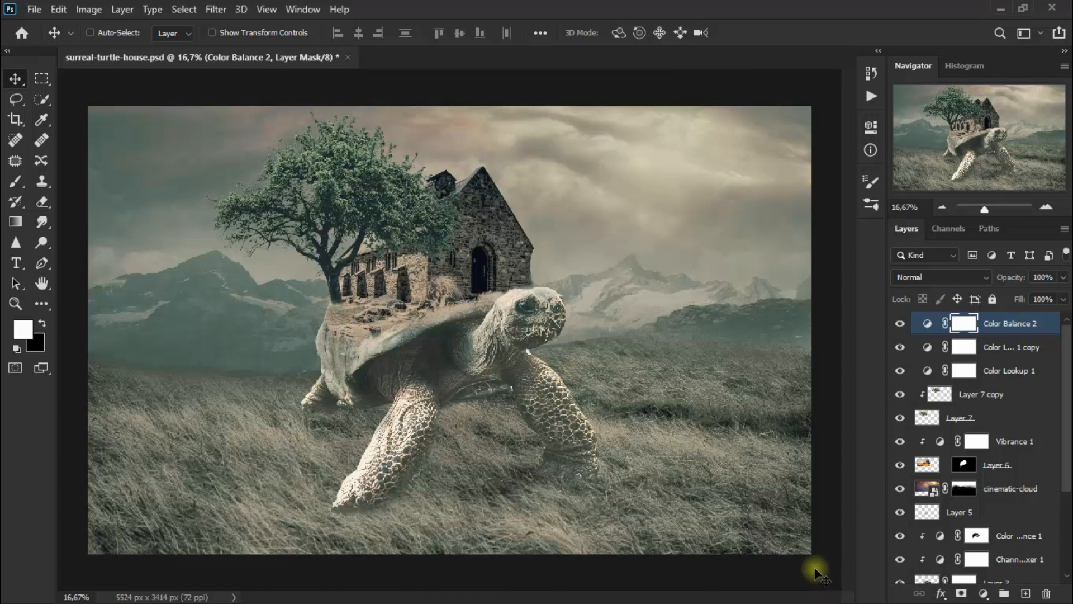
Step: Reopen the Color Balance 2 settings and turn off Preserve Luminosity
{"action": "key", "text": "ctrl+2"}
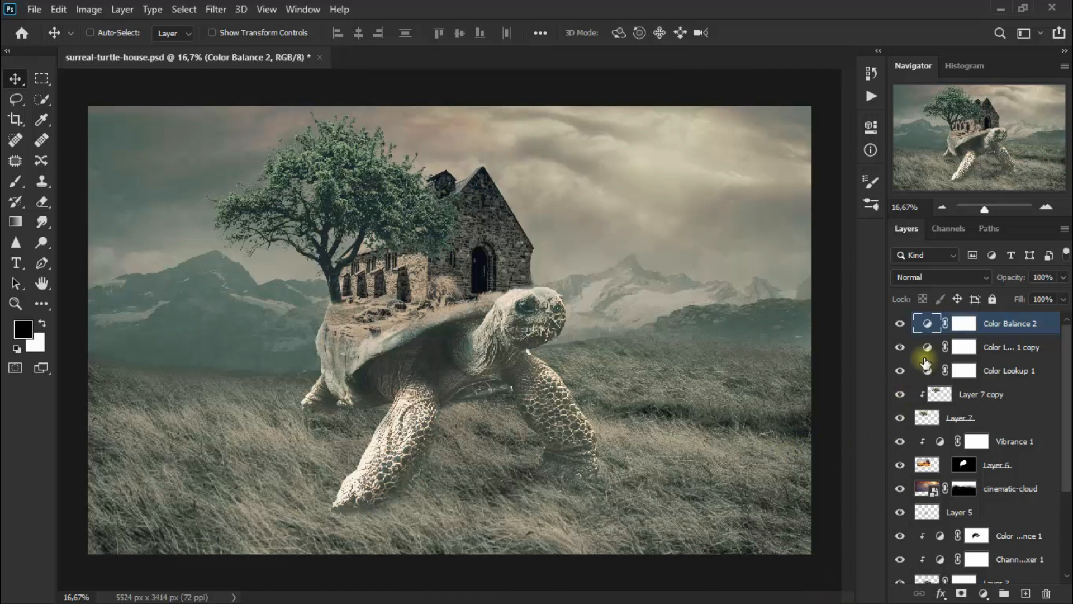
{"action": "double_click", "coordinate": [927, 324]}
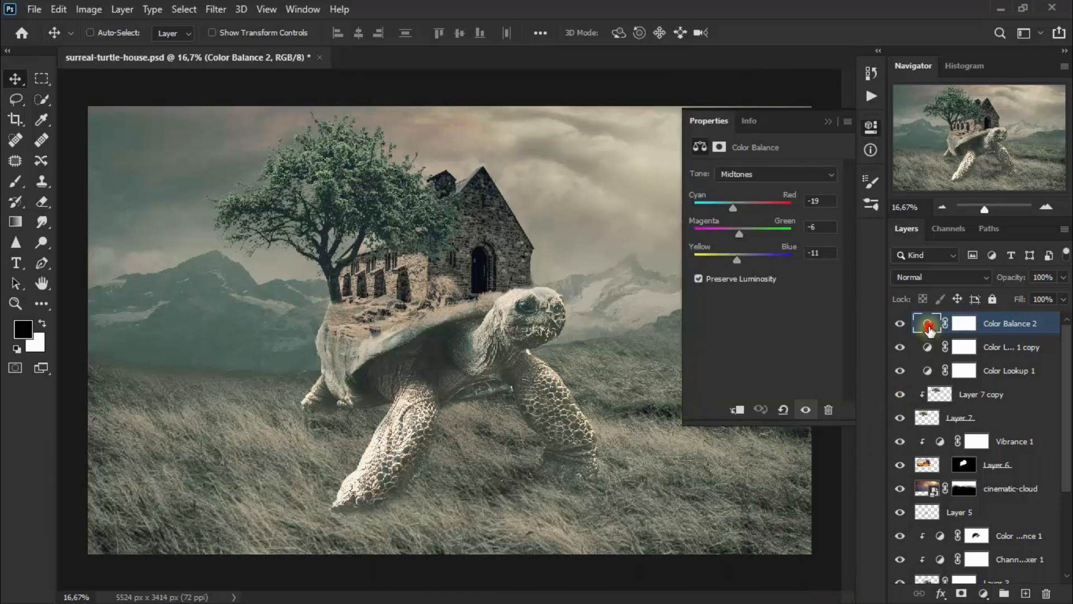
{"action": "left_click", "coordinate": [699, 279]}
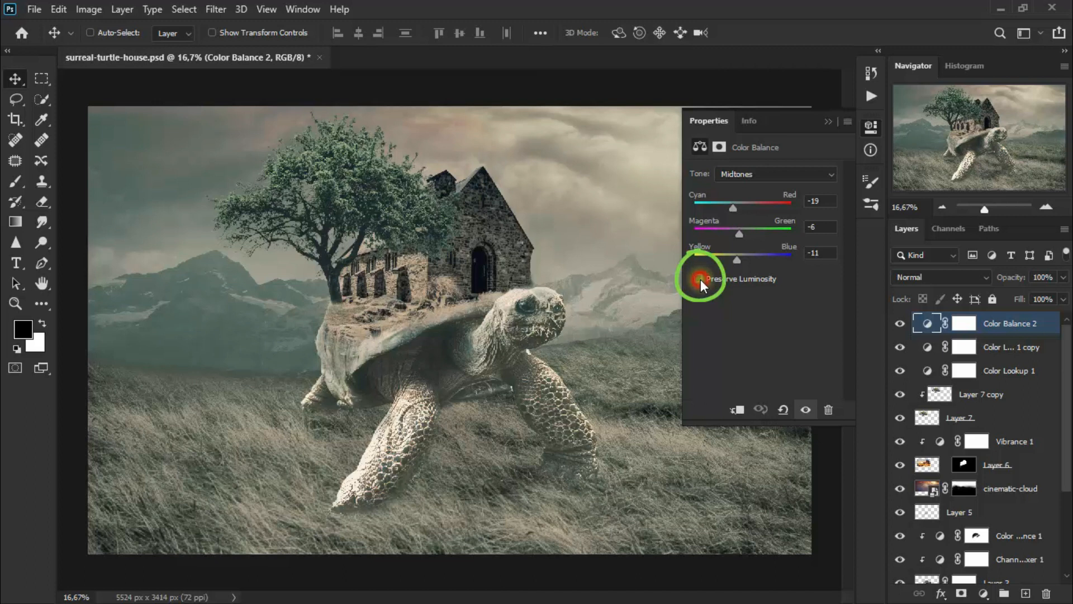
{"action": "left_click", "coordinate": [827, 122]}
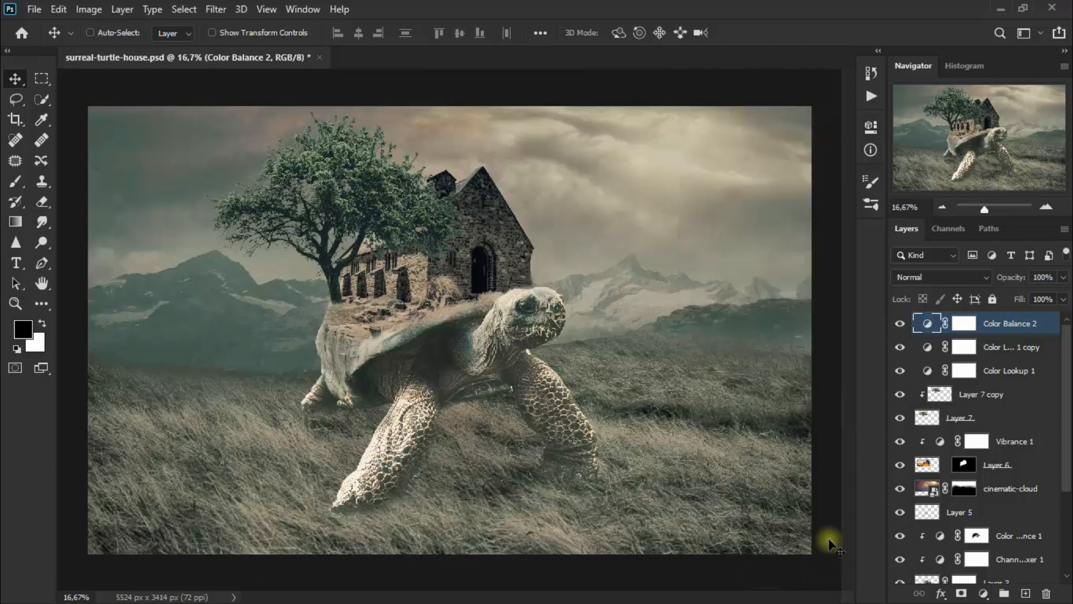
Step: Add a Color Lookup adjustment directly above the cinematic-cloud layer using the filmstock_50.3dl 3D LUT
{"action": "left_click", "coordinate": [1024, 497]}
{"action": "left_click", "coordinate": [896, 491]}
{"action": "left_click", "coordinate": [900, 489]}
{"action": "scroll", "coordinate": [1030, 491], "scroll_direction": "down", "scroll_amount": 1}
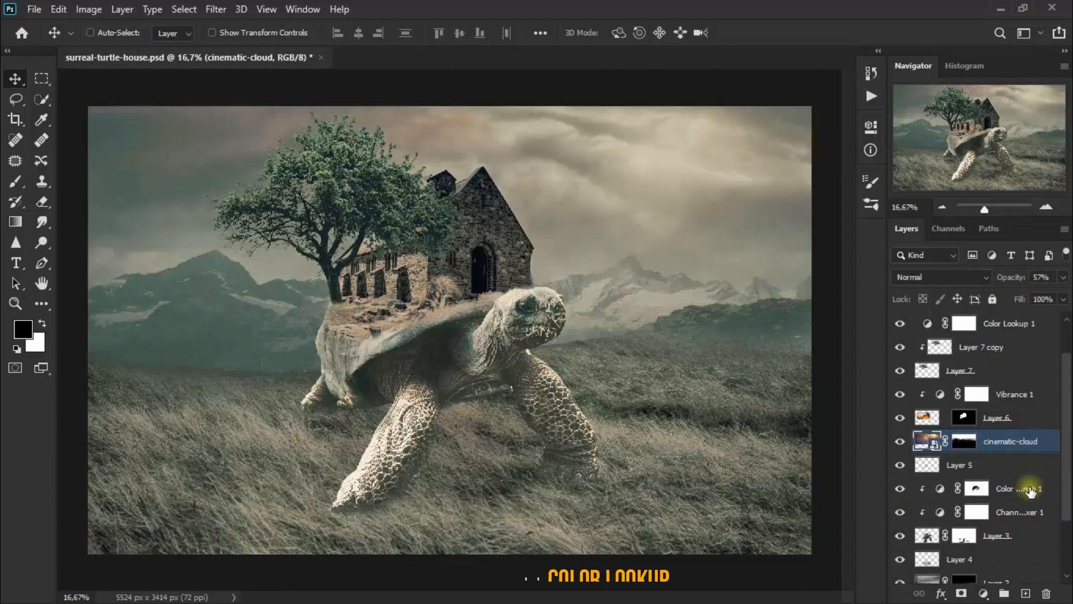
{"action": "left_click", "coordinate": [982, 594]}
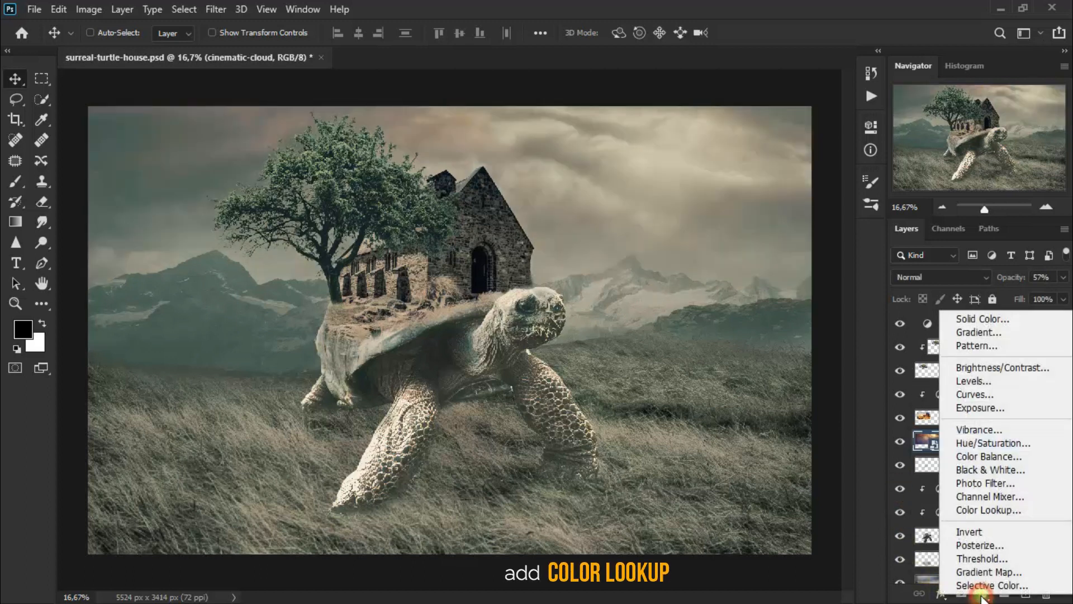
{"action": "left_click", "coordinate": [1028, 511]}
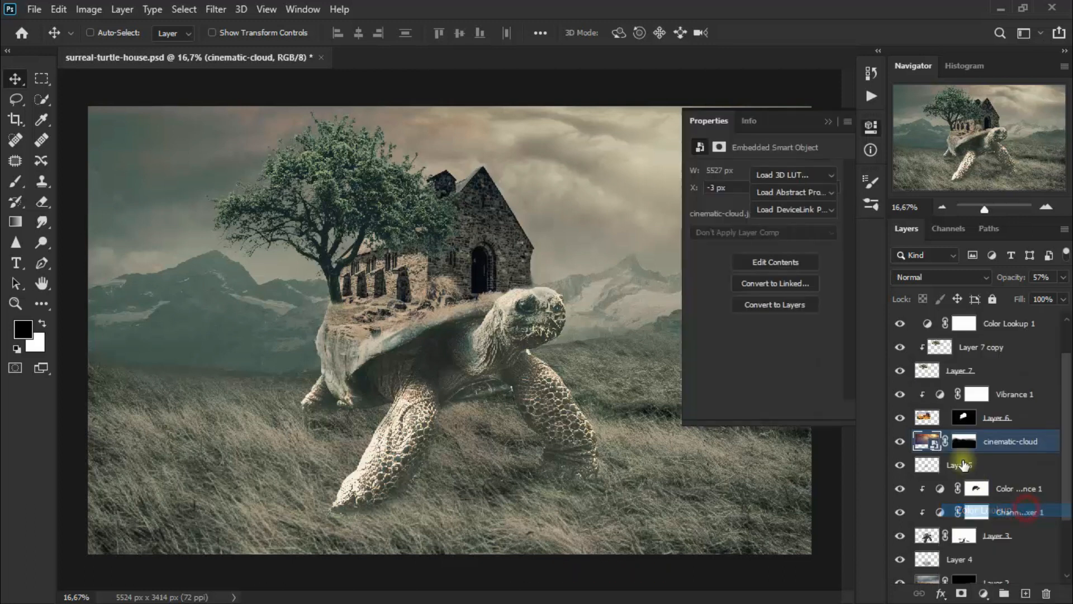
{"action": "left_click", "coordinate": [794, 181]}
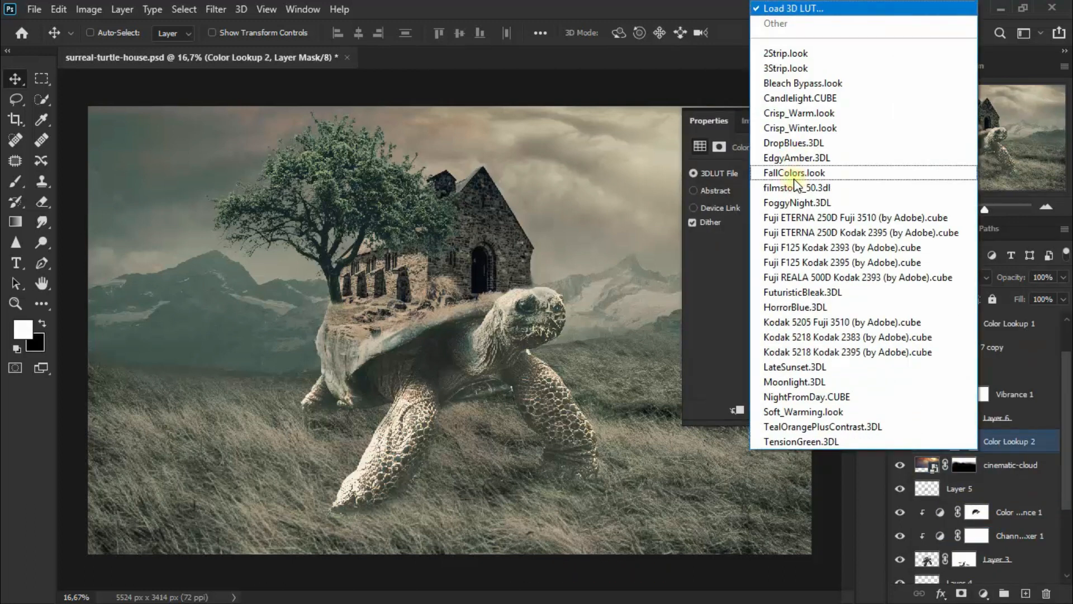
{"action": "left_click", "coordinate": [845, 193]}
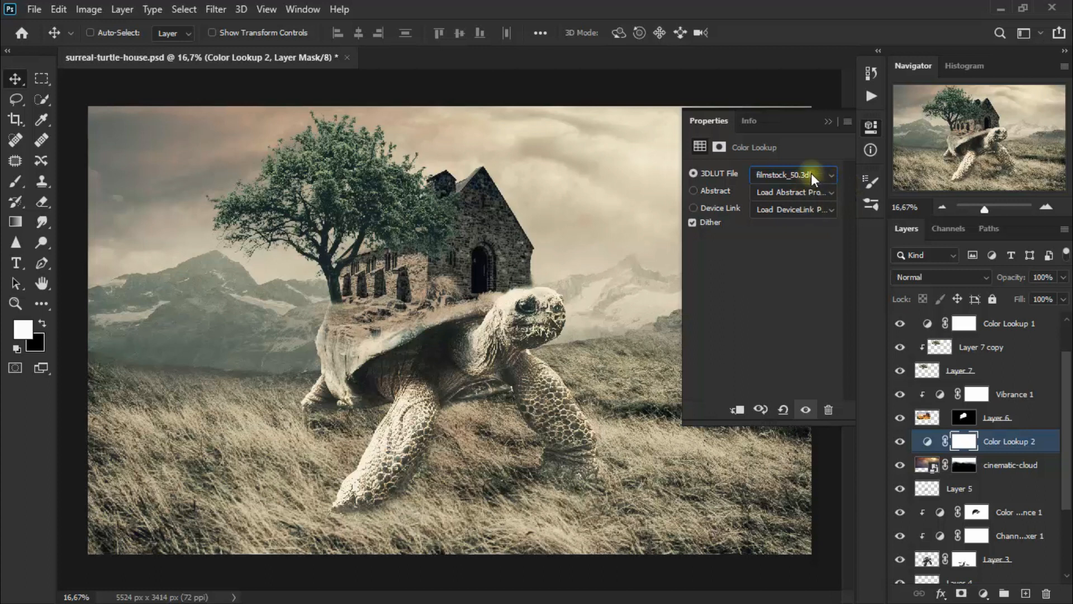
{"action": "left_click", "coordinate": [828, 123]}
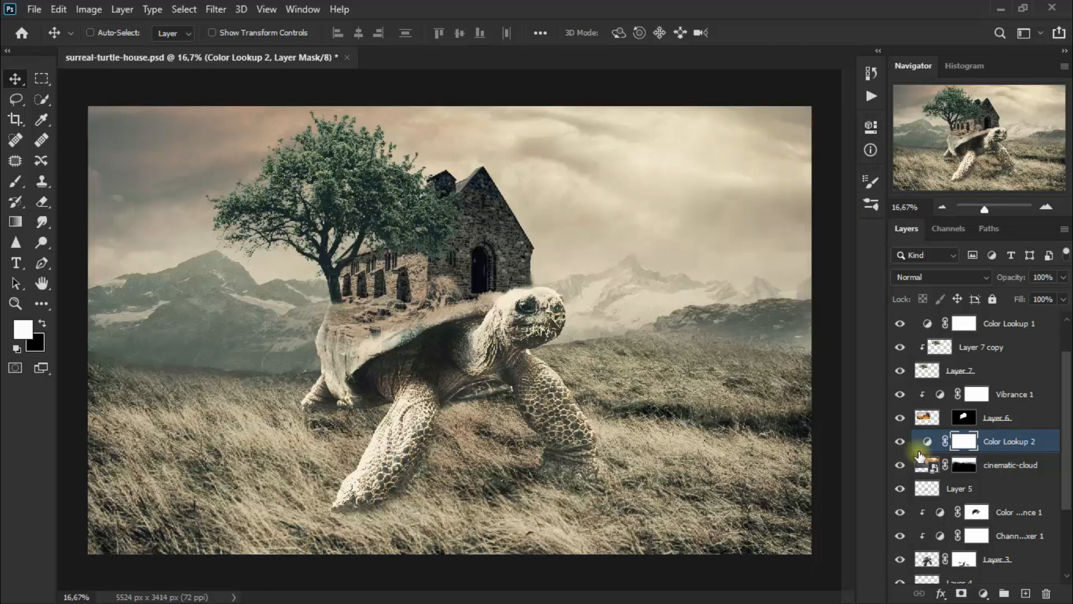
Step: Add a Brightness/Contrast adjustment above Color Balance 2 with brightness -46 and contrast 18
{"action": "scroll", "coordinate": [943, 454], "scroll_direction": "up", "scroll_amount": 2}
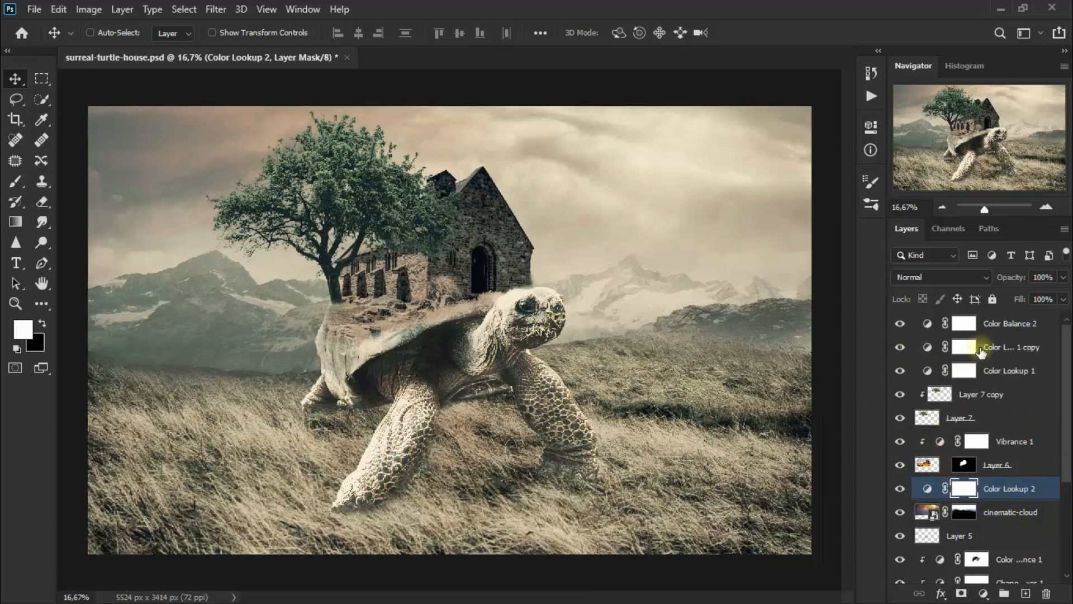
{"action": "left_click", "coordinate": [1006, 326]}
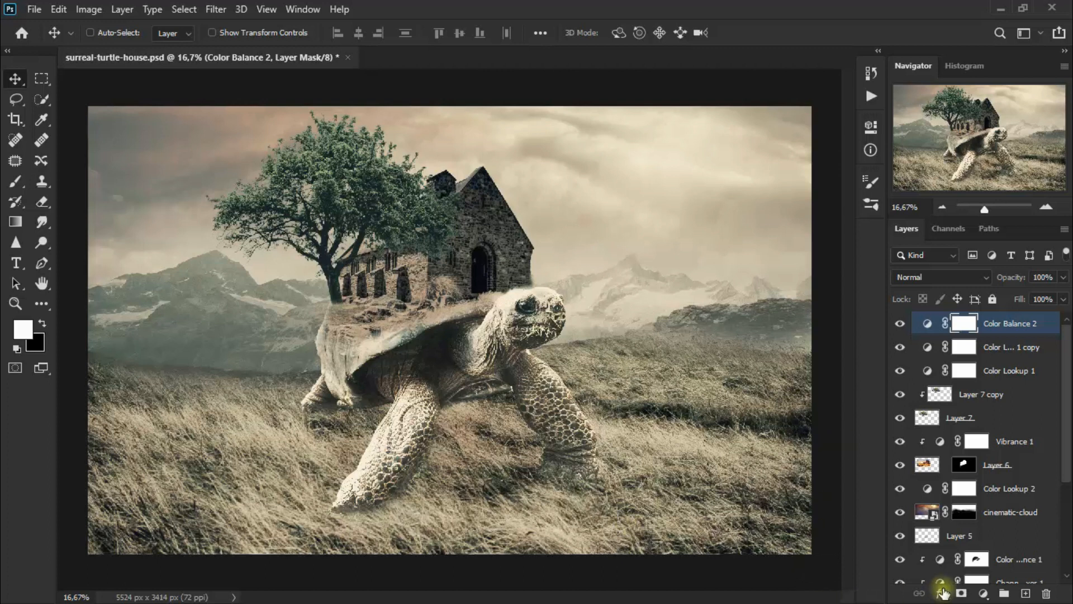
{"action": "left_click", "coordinate": [986, 594]}
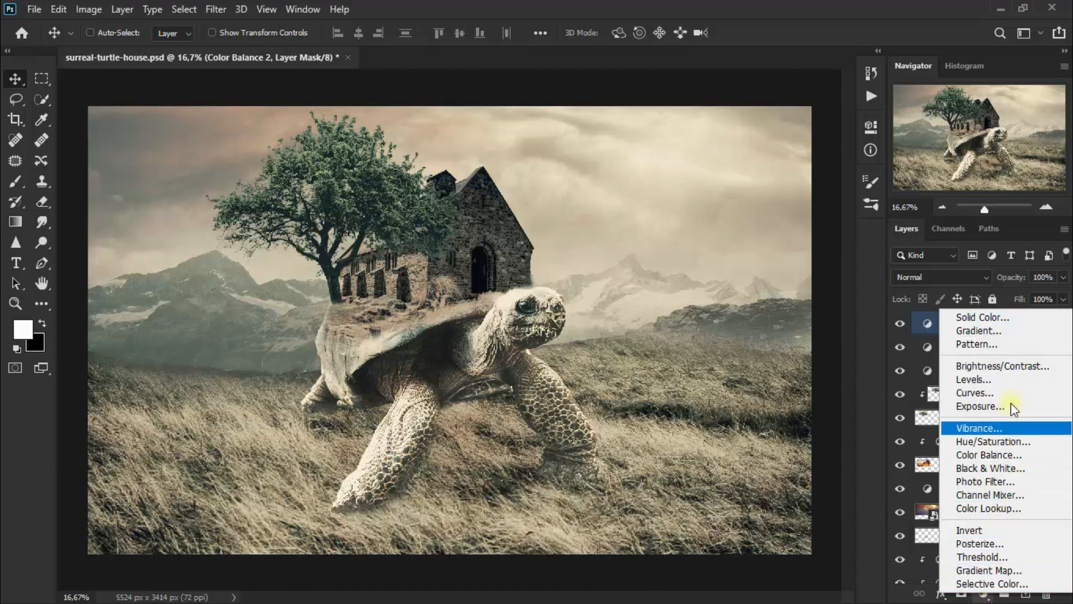
{"action": "left_click", "coordinate": [1026, 366]}
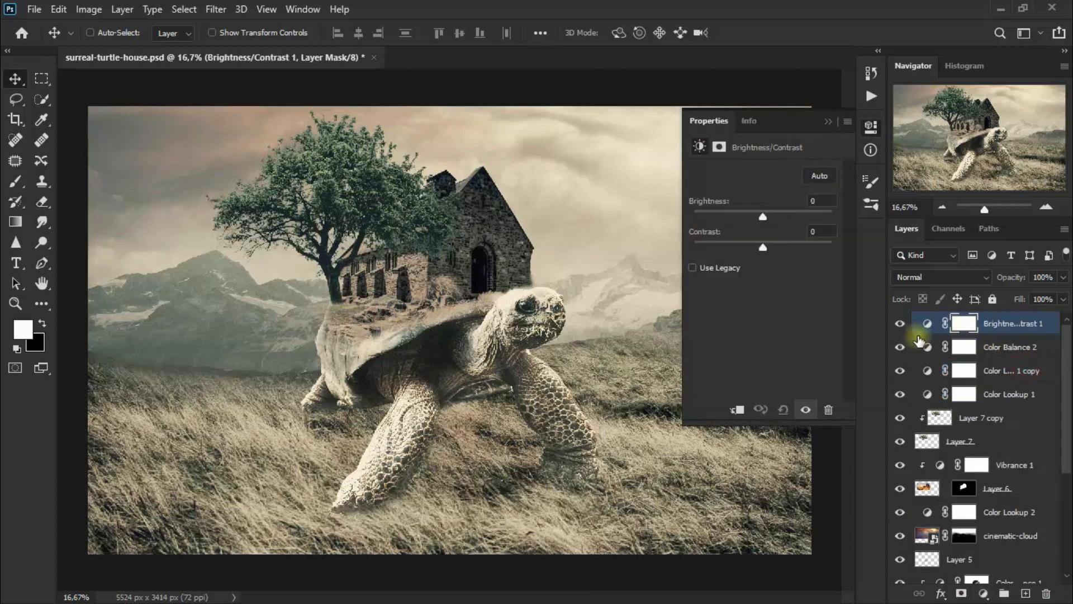
{"action": "left_click_drag", "start_coordinate": [763, 248], "coordinate": [748, 218]}
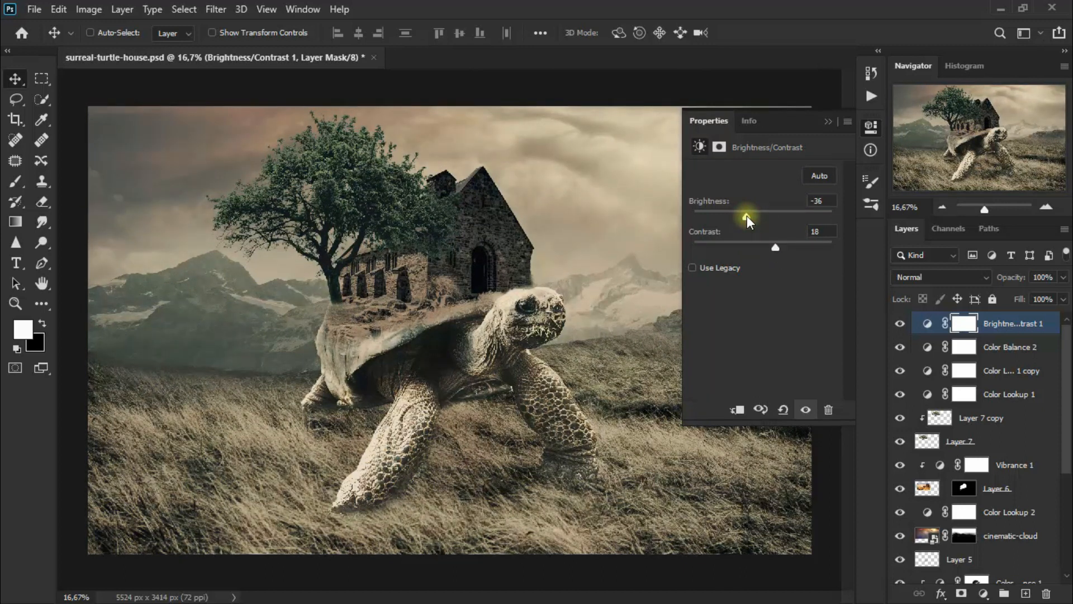
{"action": "left_click_drag", "start_coordinate": [743, 221], "coordinate": [742, 217]}
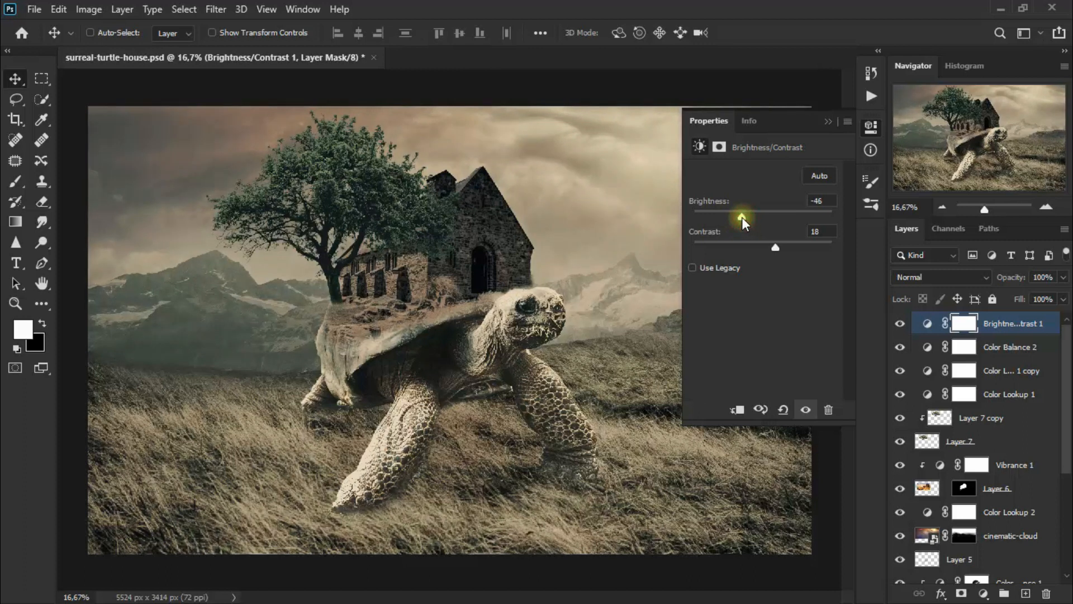
{"action": "left_click", "coordinate": [830, 122]}
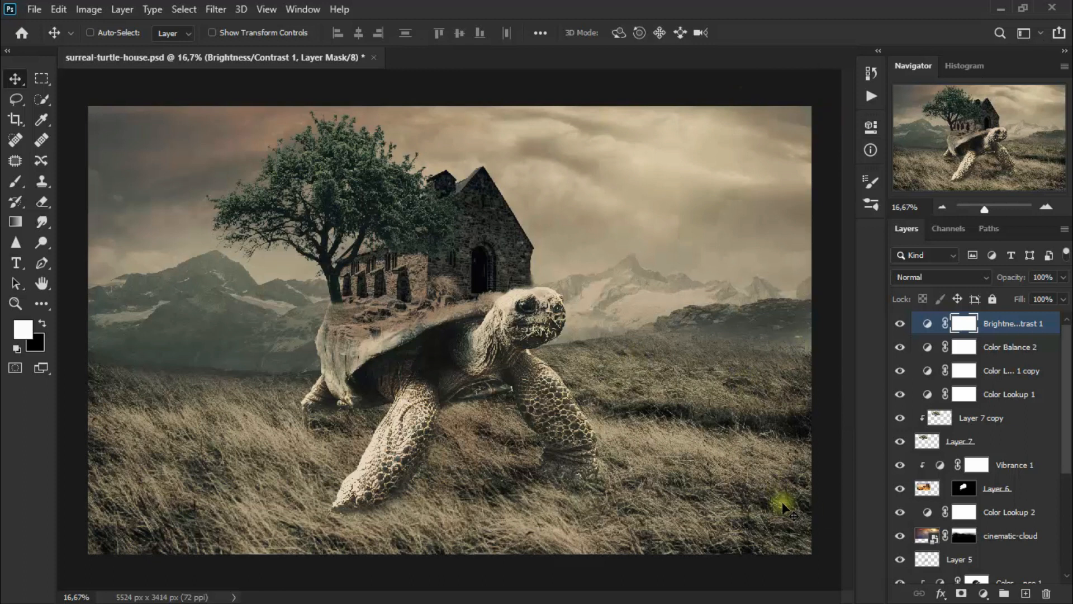
Step: Add a Curves adjustment on top, raise the RGB midtones slightly at input 115, and compare the image with and without it
{"action": "left_click", "coordinate": [982, 594]}
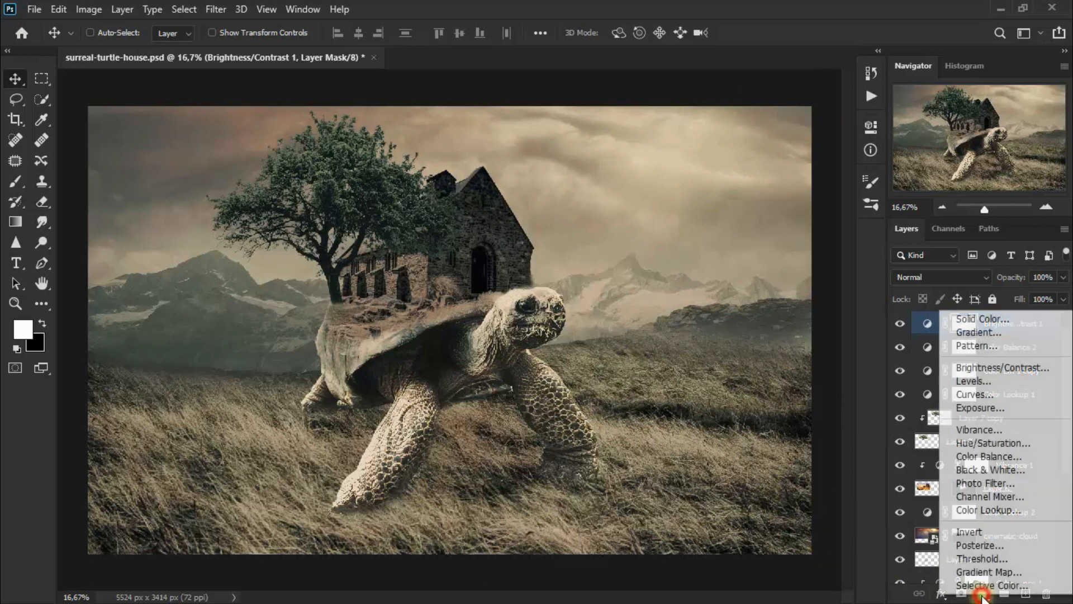
{"action": "left_click", "coordinate": [1020, 396]}
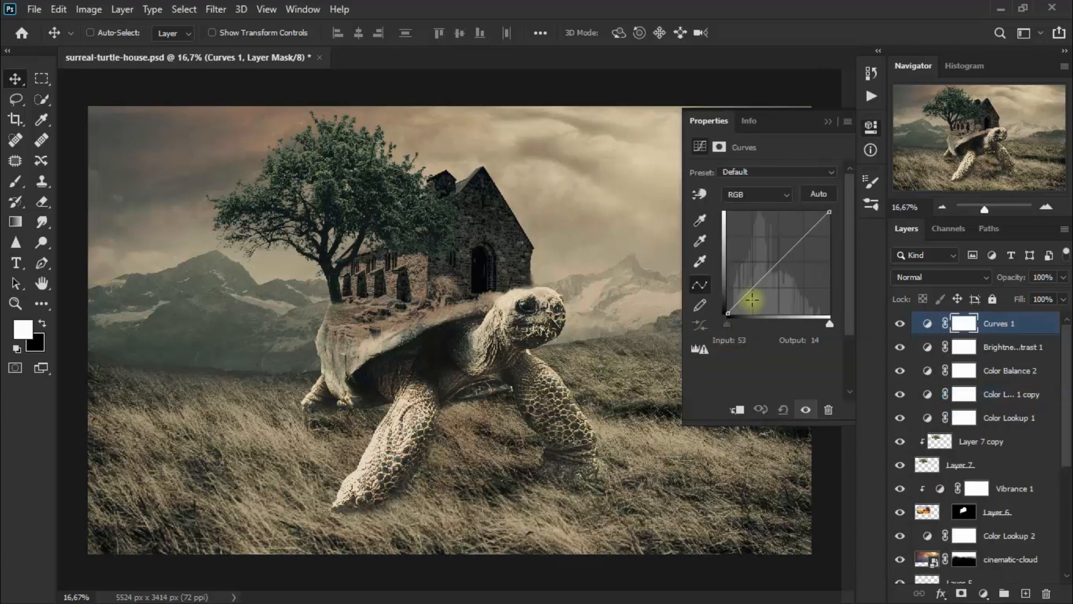
{"action": "left_click_drag", "start_coordinate": [772, 269], "coordinate": [773, 257]}
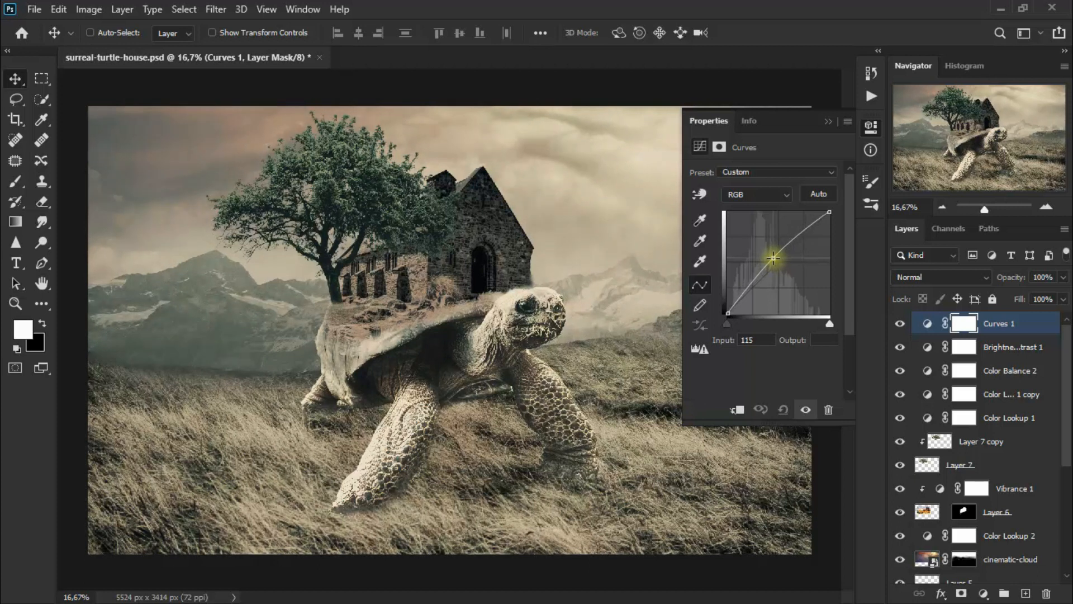
{"action": "left_click", "coordinate": [828, 121]}
{"action": "left_click", "coordinate": [897, 327]}
{"action": "left_click", "coordinate": [897, 328]}
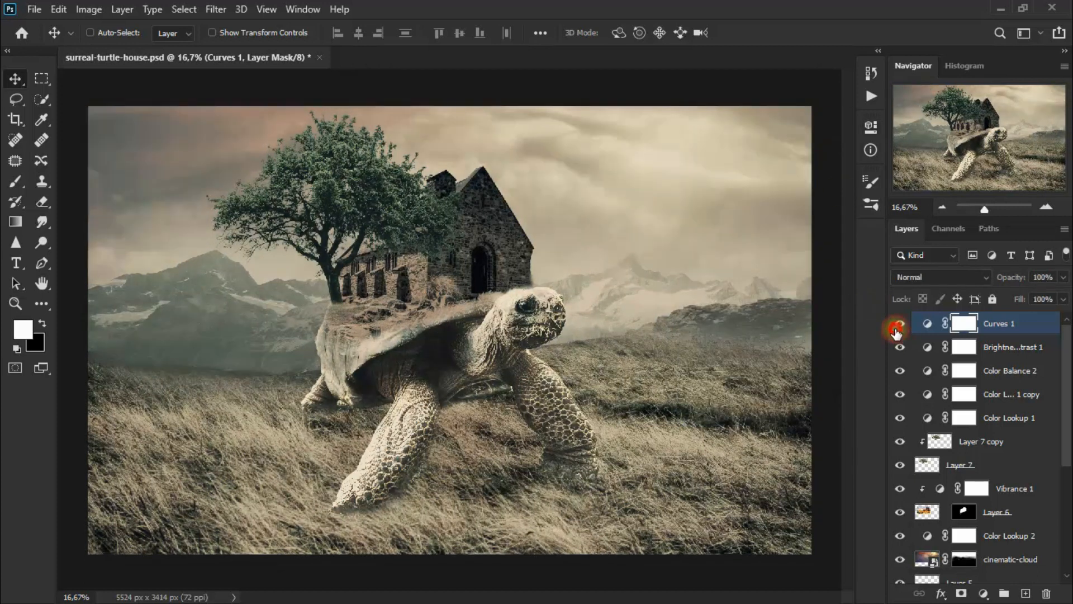
Step: Set the Brightness/Contrast adjustment to brightness -70 and contrast 49, and reselect the Curves layer
{"action": "left_click", "coordinate": [929, 350]}
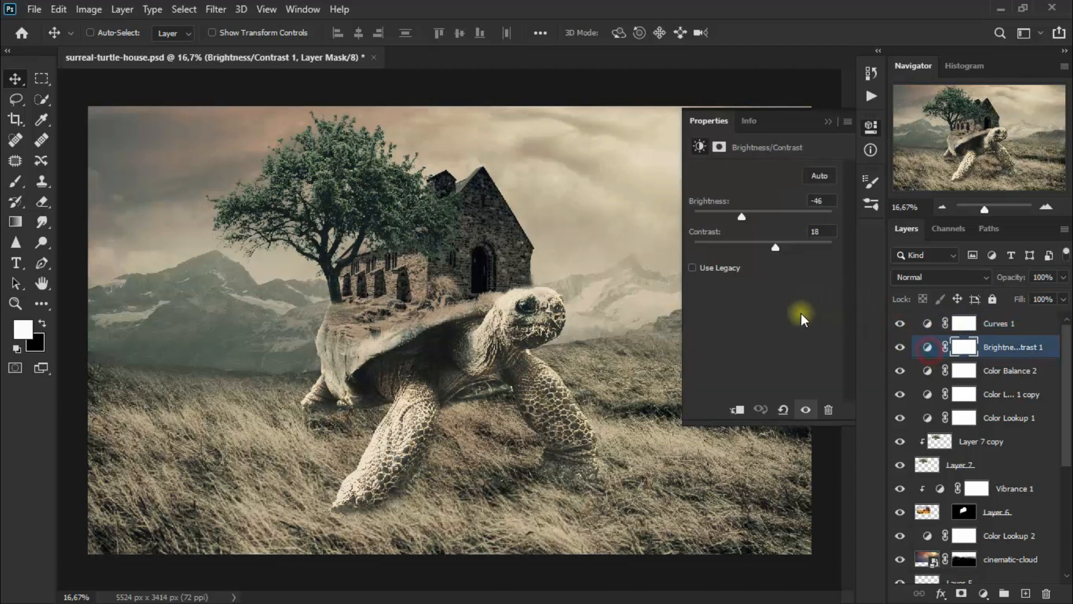
{"action": "left_click_drag", "start_coordinate": [742, 219], "coordinate": [732, 217]}
{"action": "left_click", "coordinate": [772, 248]}
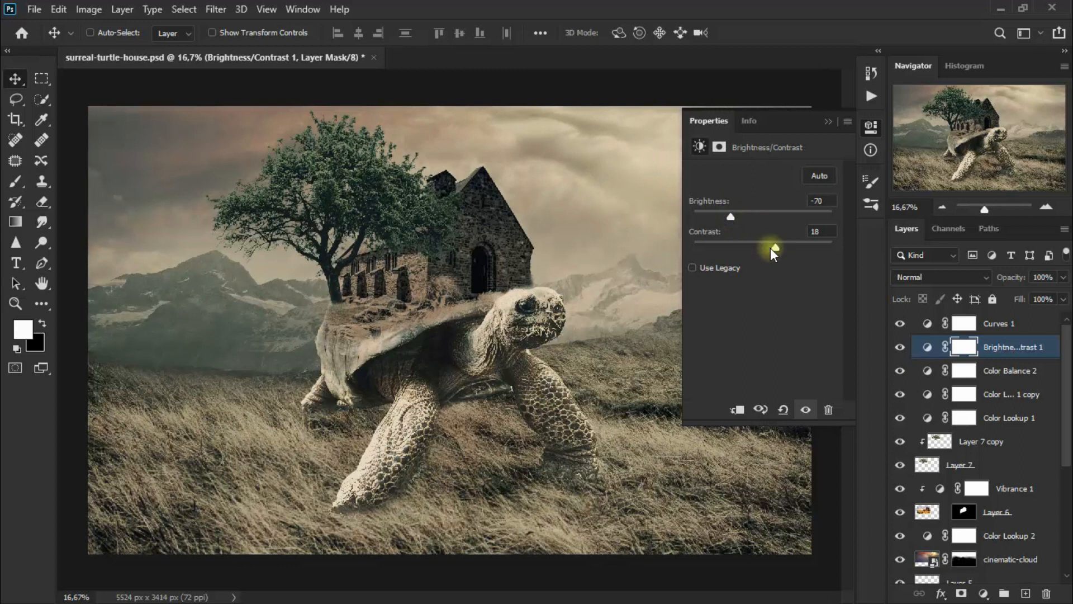
{"action": "left_click_drag", "start_coordinate": [777, 247], "coordinate": [780, 244]}
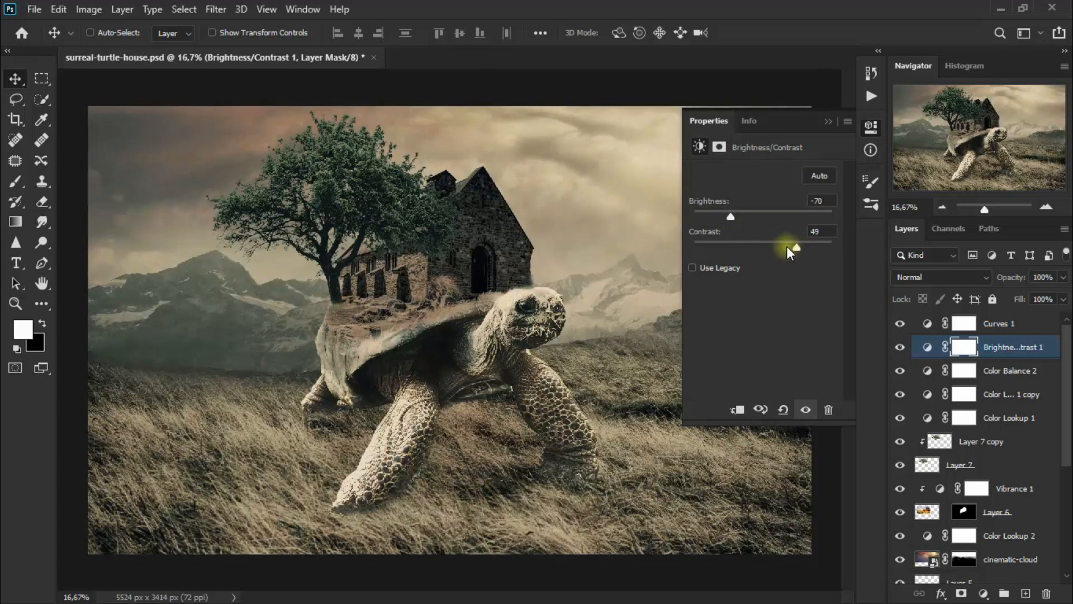
{"action": "left_click", "coordinate": [829, 123]}
{"action": "left_click", "coordinate": [1006, 327]}
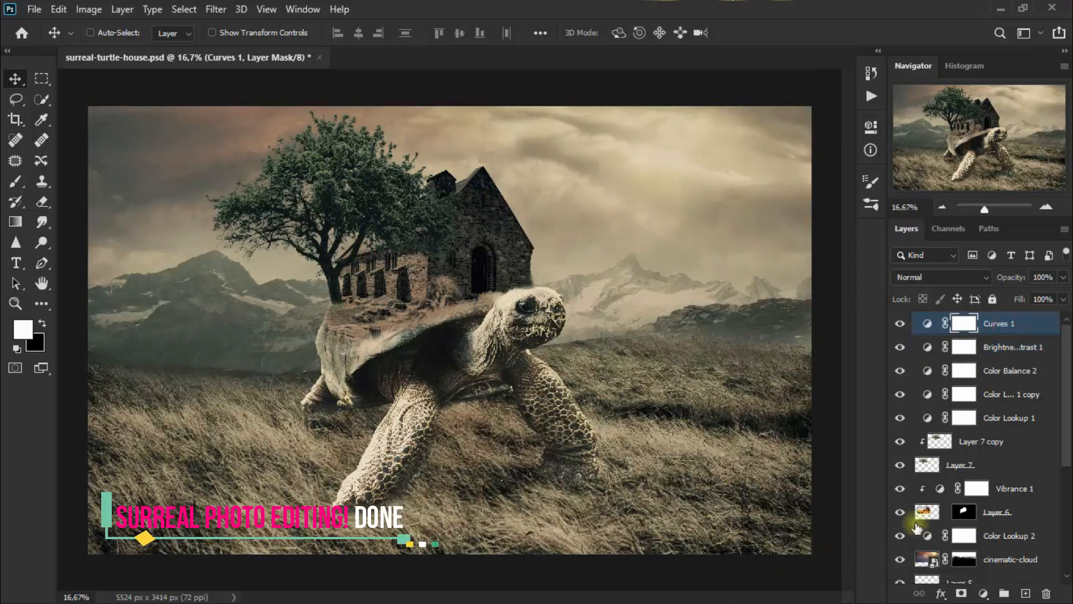
{"action": "mouse_move", "coordinate": [1066, 446]}
{"action": "left_mouse_down"}
{"action": "mouse_move", "coordinate": [1070, 559]}
{"action": "mouse_move", "coordinate": [1068, 433]}
{"action": "left_mouse_up"}
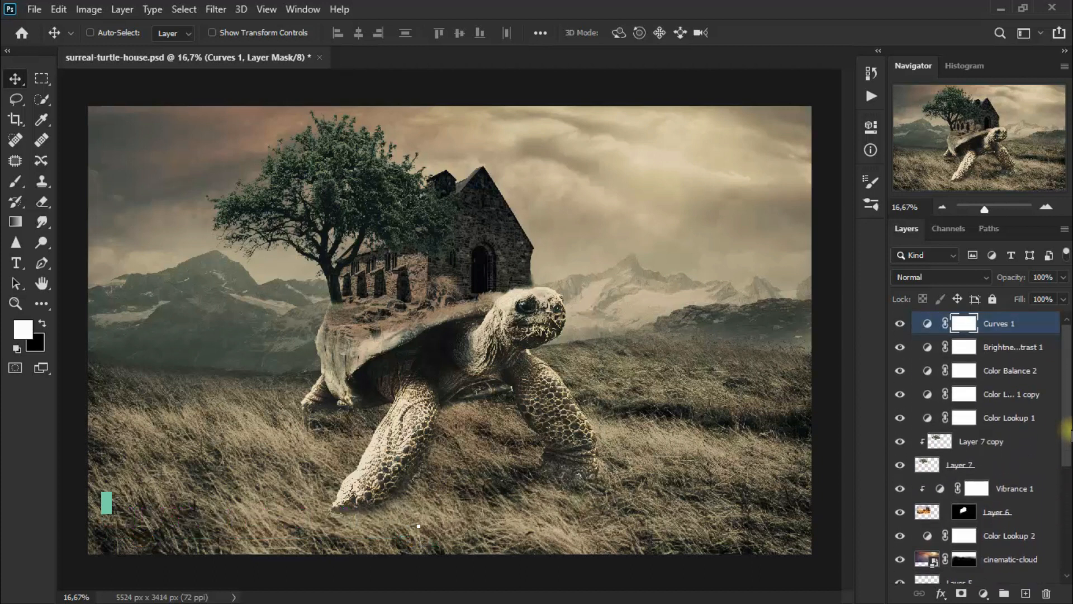